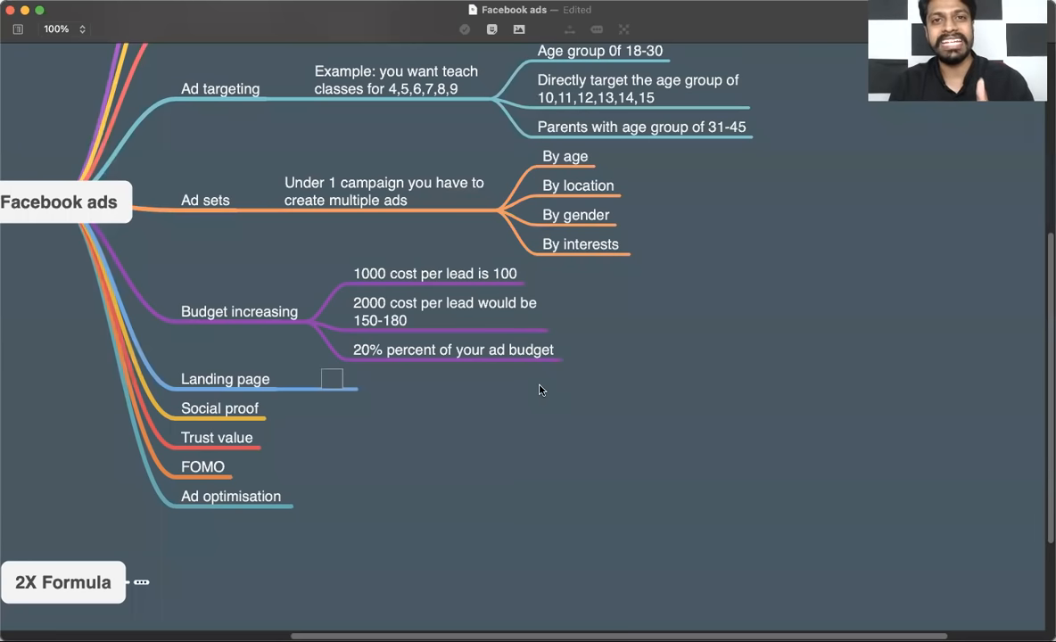
Add "Brilliant" and "Mobile friendly" as child nodes of Landing page.
type("brillina")
type("t")
left_click(620, 417)
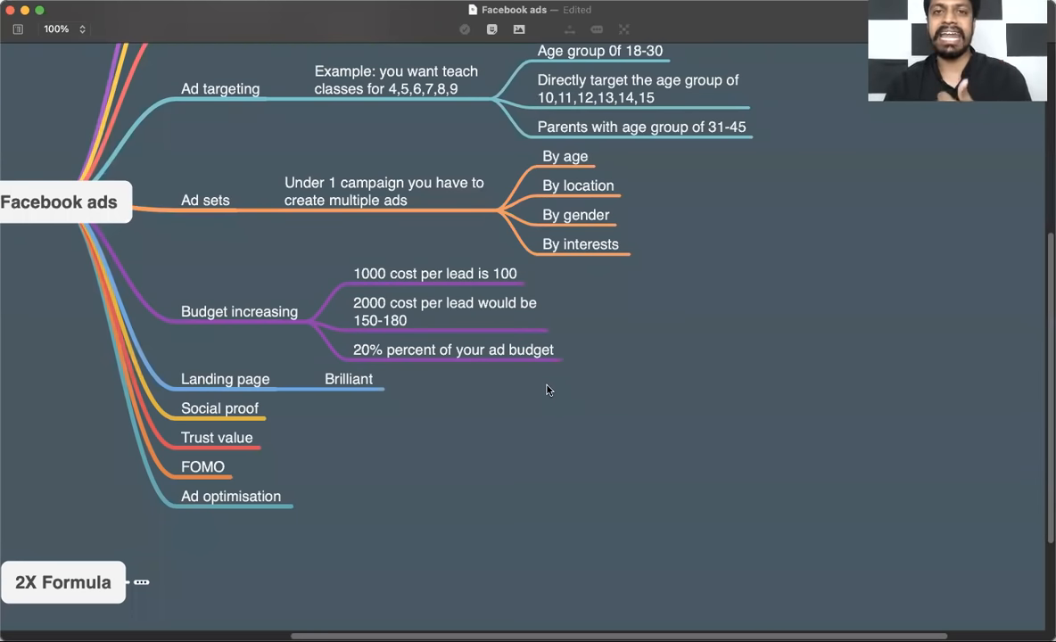
left_click(348, 381)
key("Return")
type("Mobil")
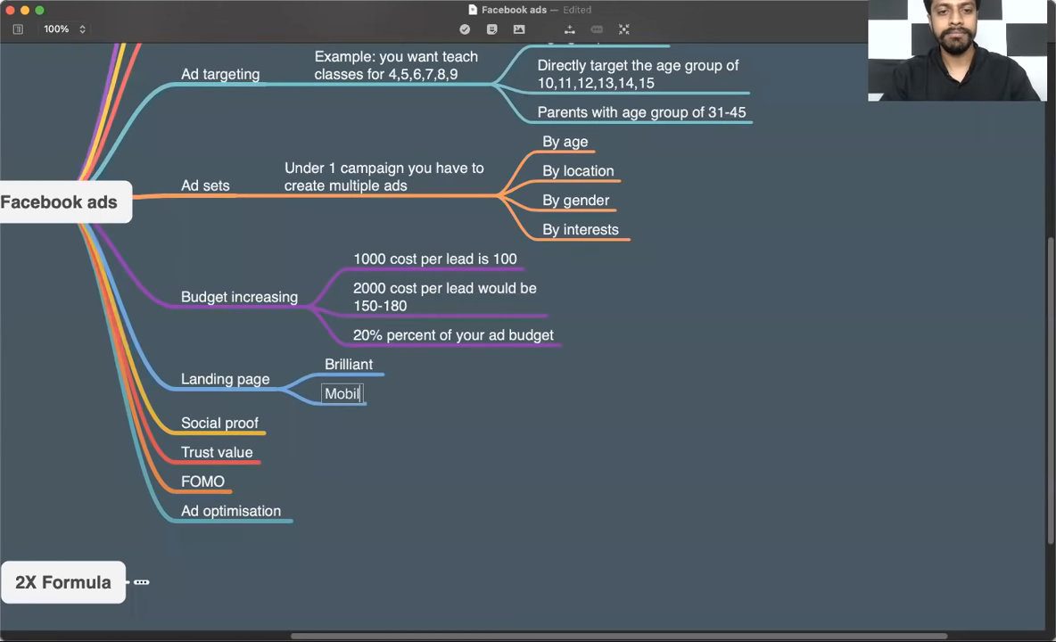
type("e friendly")
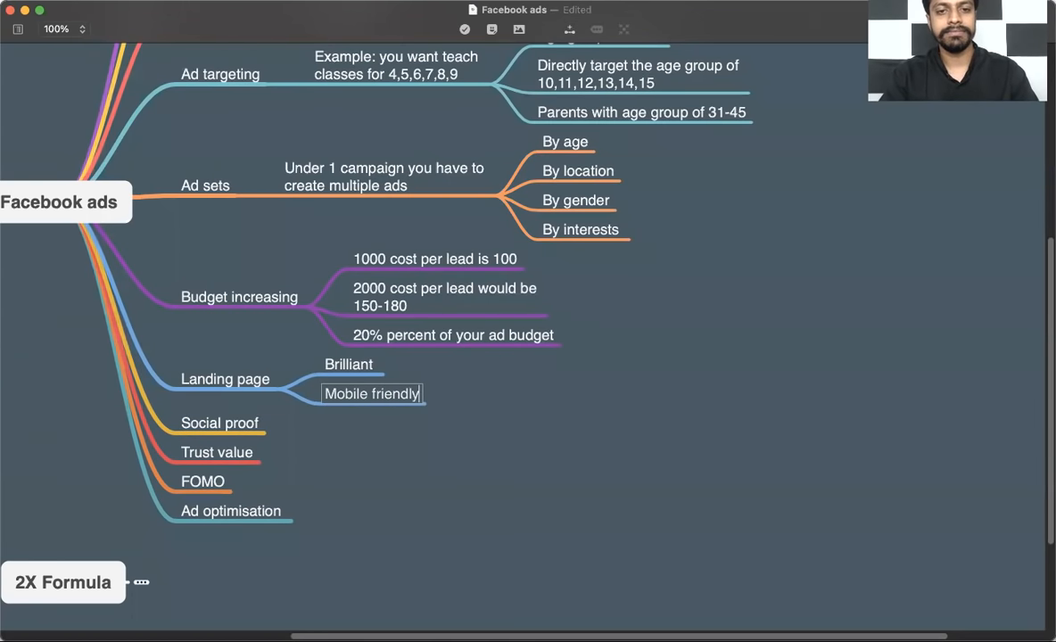
key("Return")
Add "Fast loading" and "CTA" as further child nodes of Landing page, below Mobile friendly.
key("Return")
type("Fast loading")
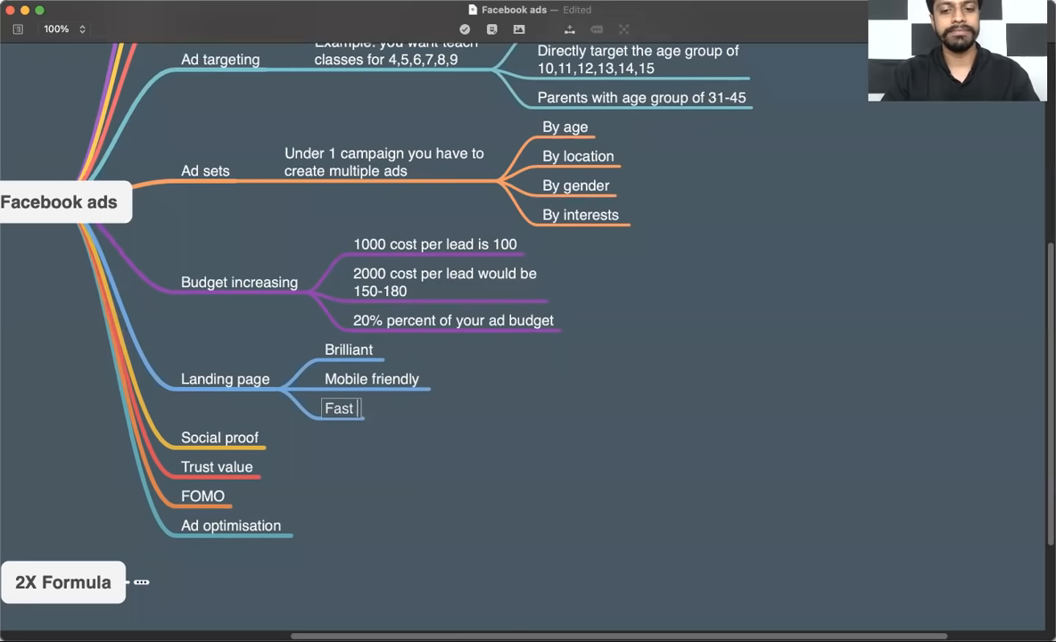
key("Return")
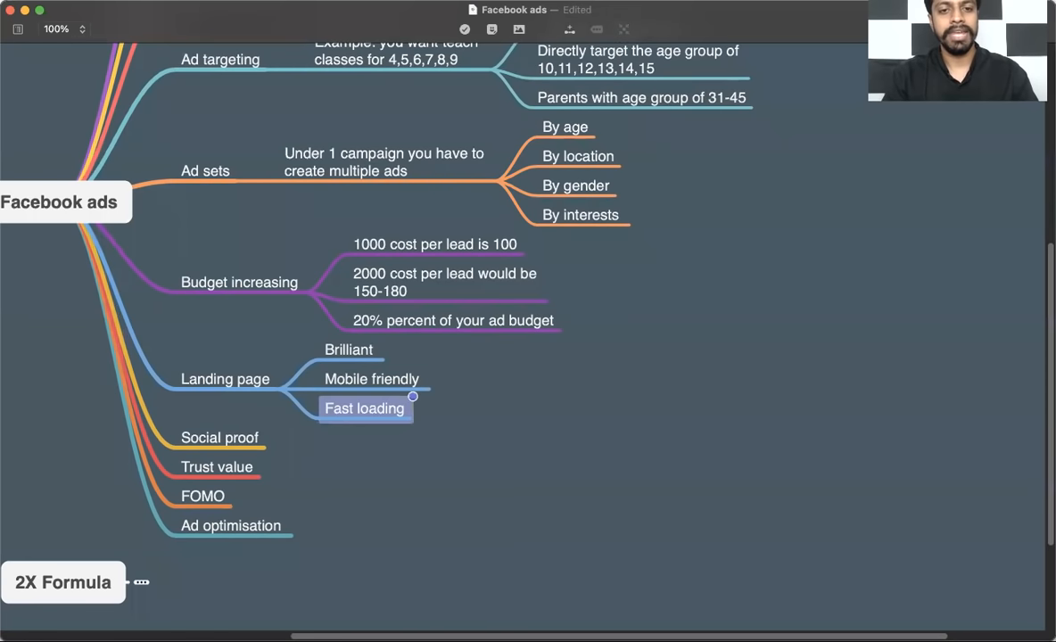
key("Return")
type("T")
key("BackSpace")
type("CTA")
key("Return")
left_click(523, 430)
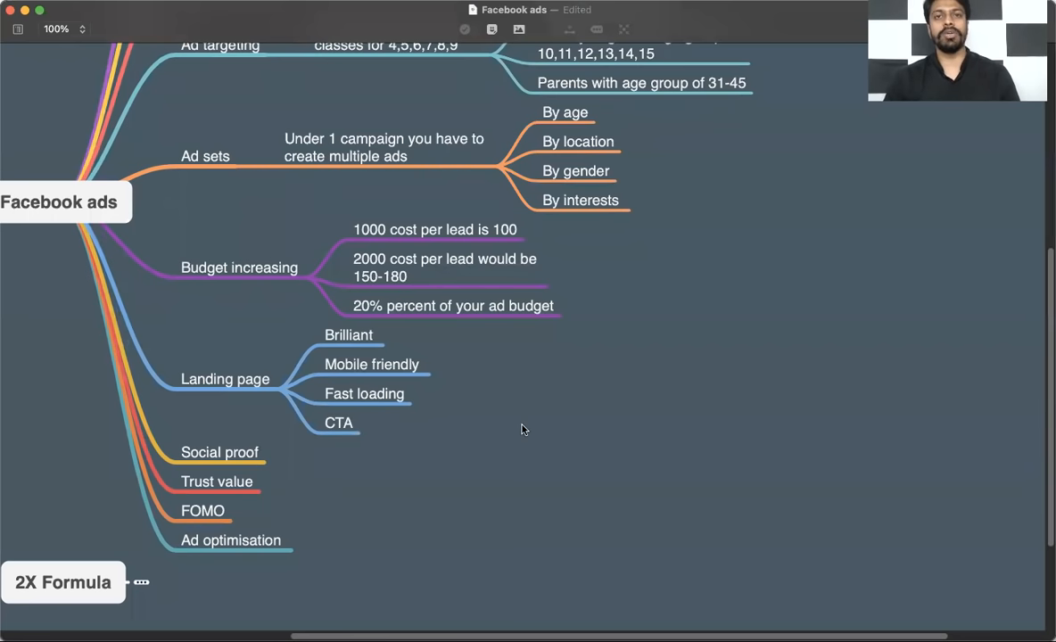
Add the node "Show them what they get" below CTA in the Landing page branch.
left_click(340, 427)
key("Return")
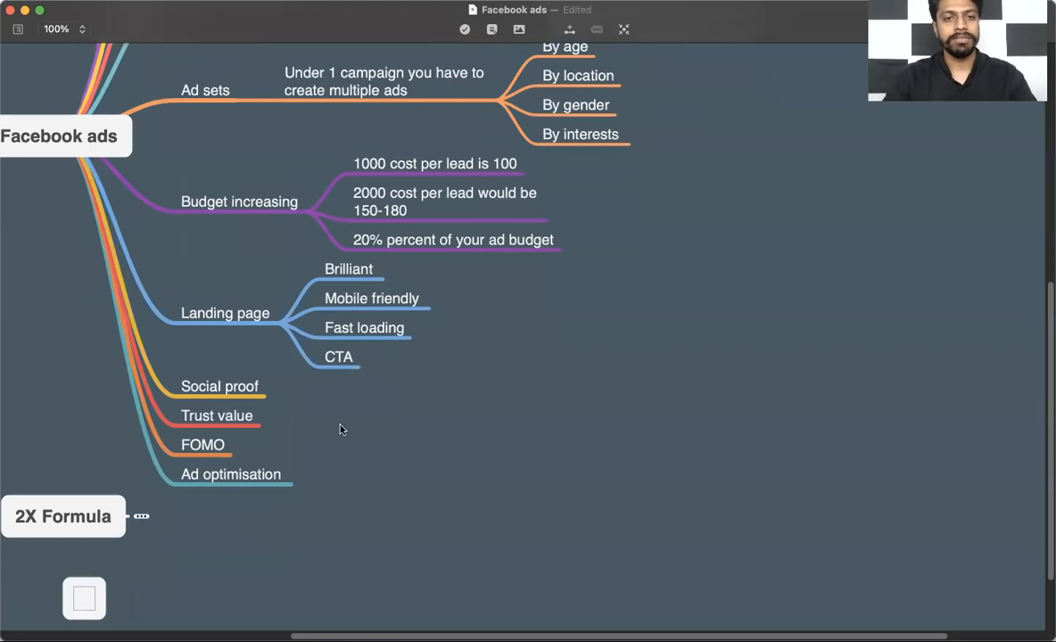
left_click(338, 369)
key("Return")
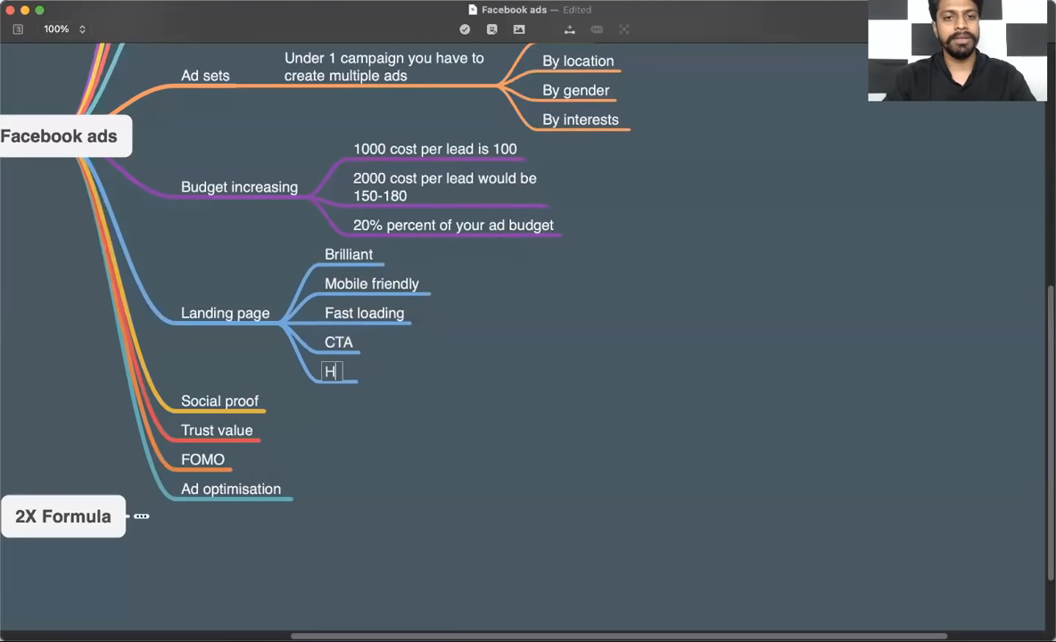
type("Show")
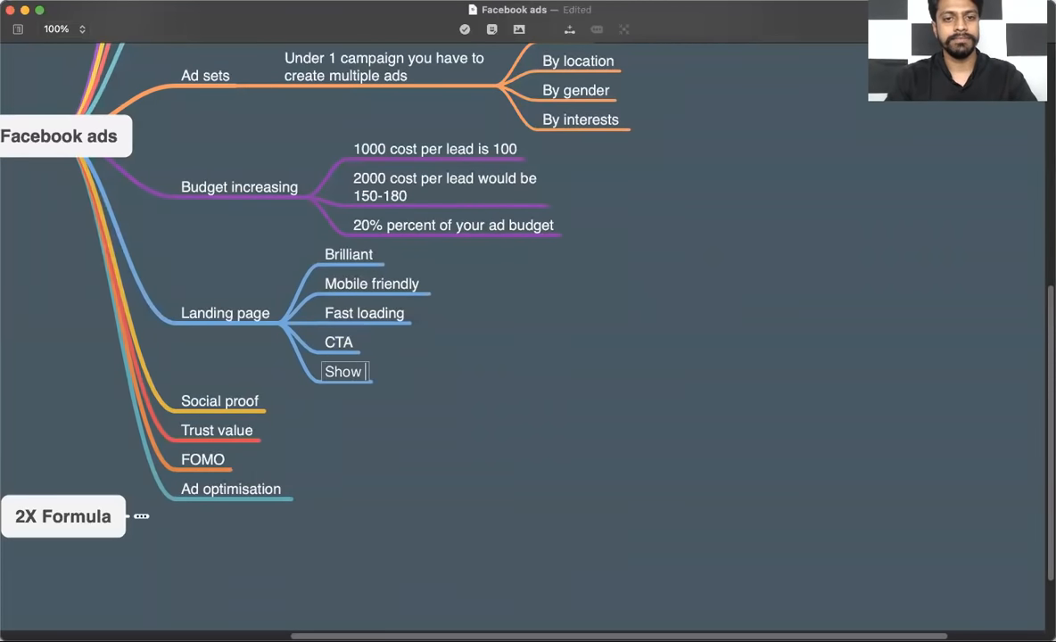
type(" them what they get")
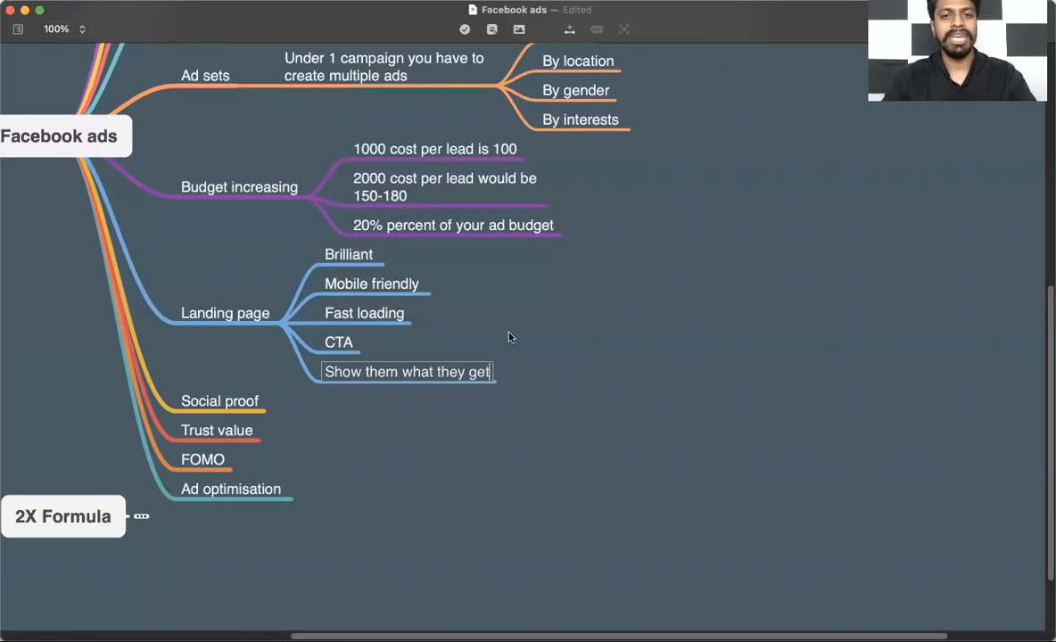
left_click(640, 335)
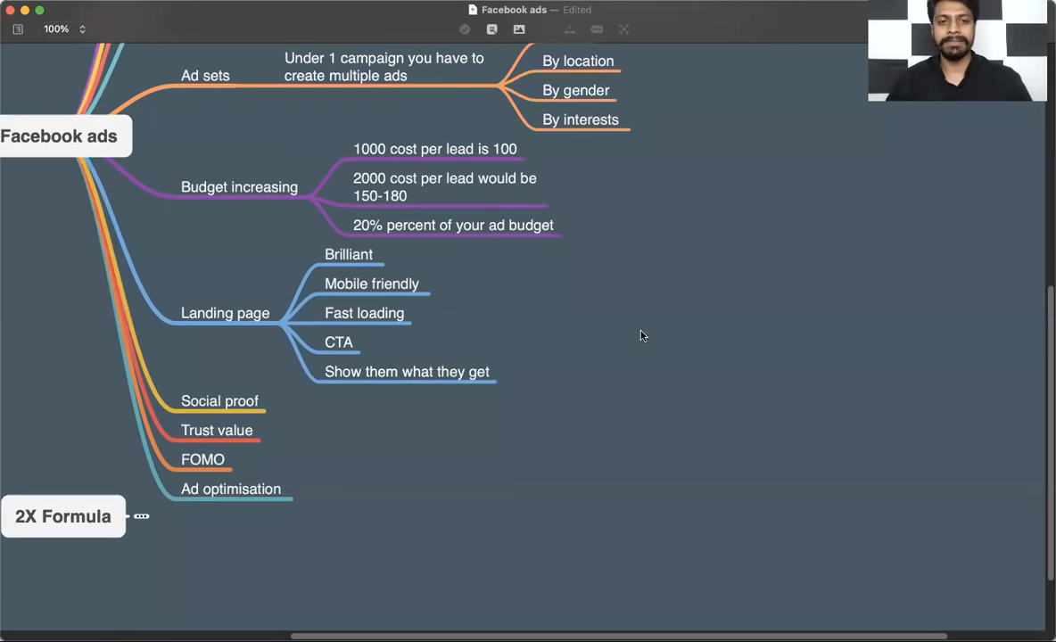
Add a child node to Social proof reading "If you do not have a social proof again 0 leads".
left_click(283, 411)
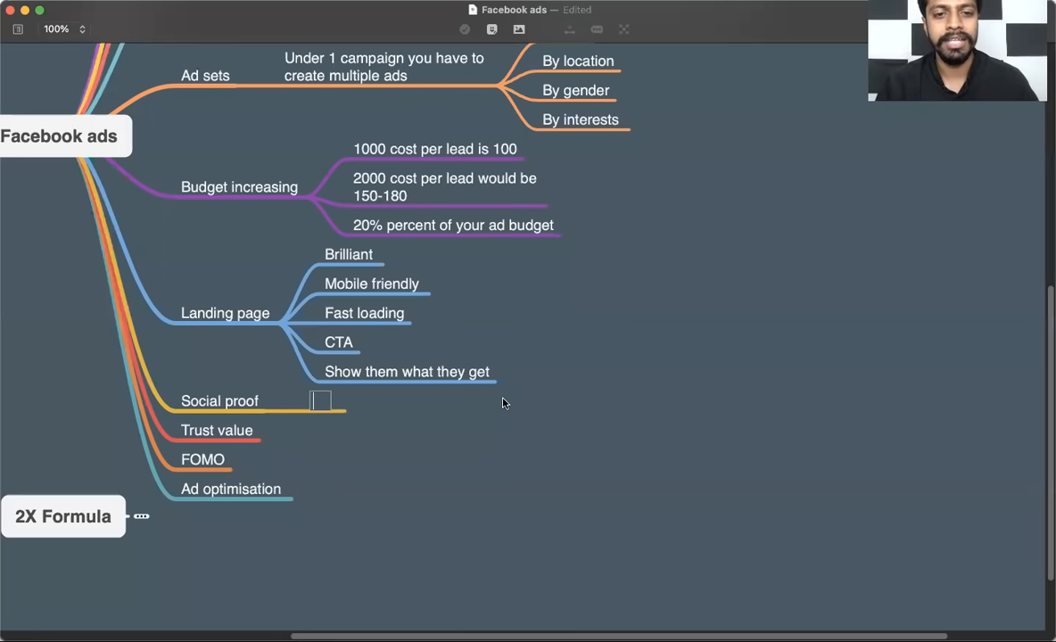
type("If you ")
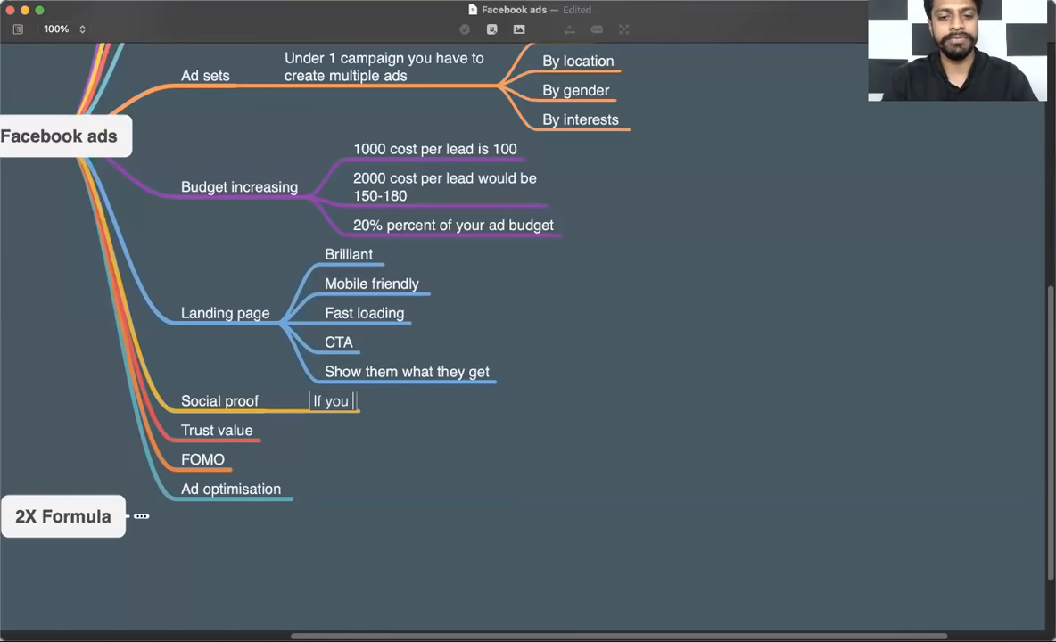
type("do not have a social proof")
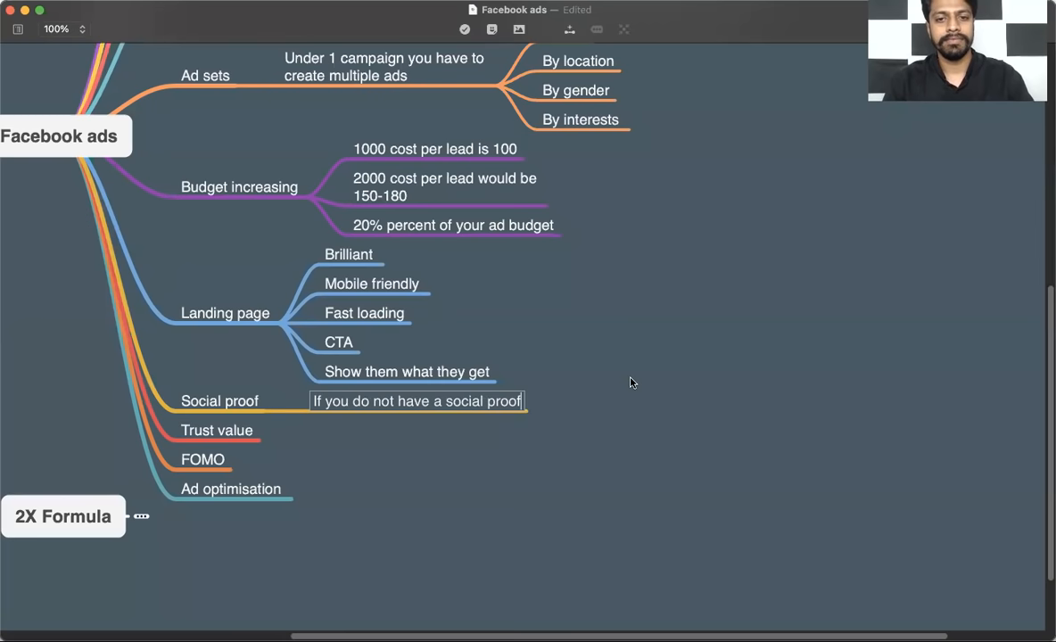
key("Escape")
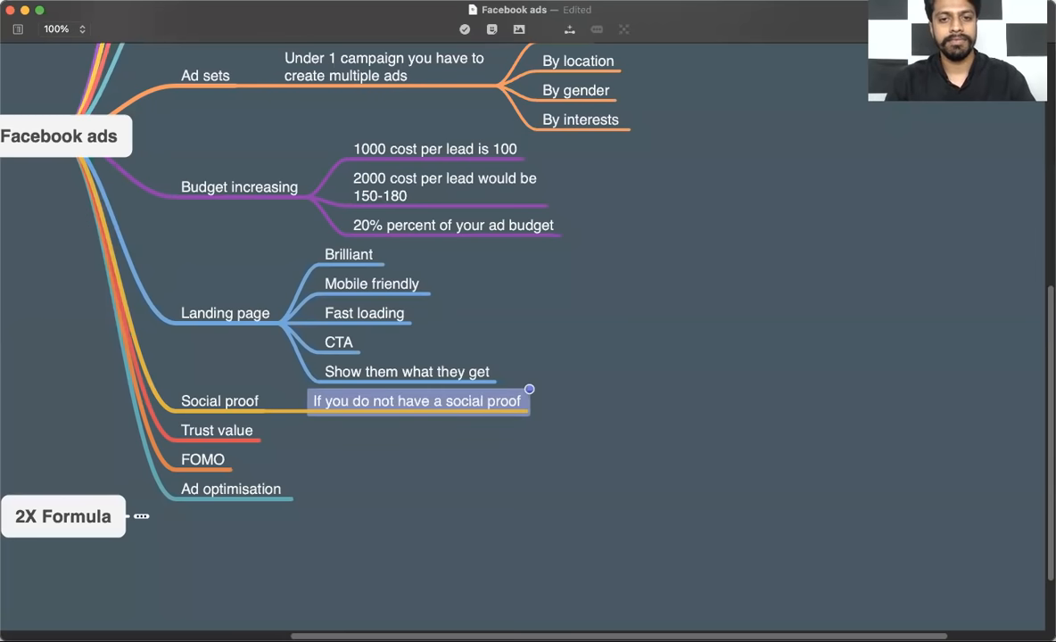
double_click(464, 401)
left_click(522, 404)
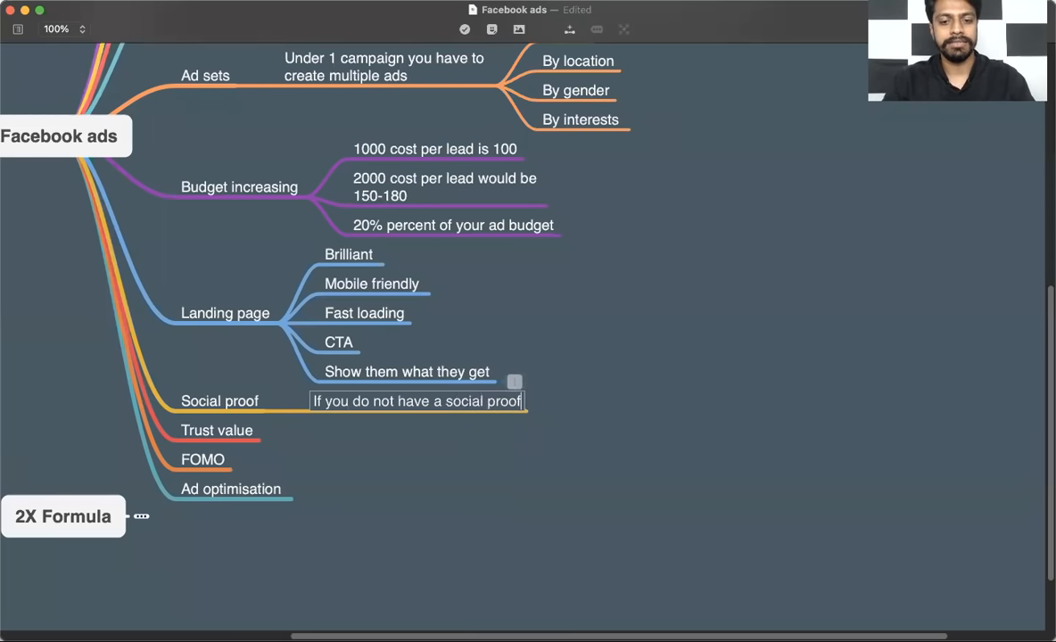
type("again 0 leads")
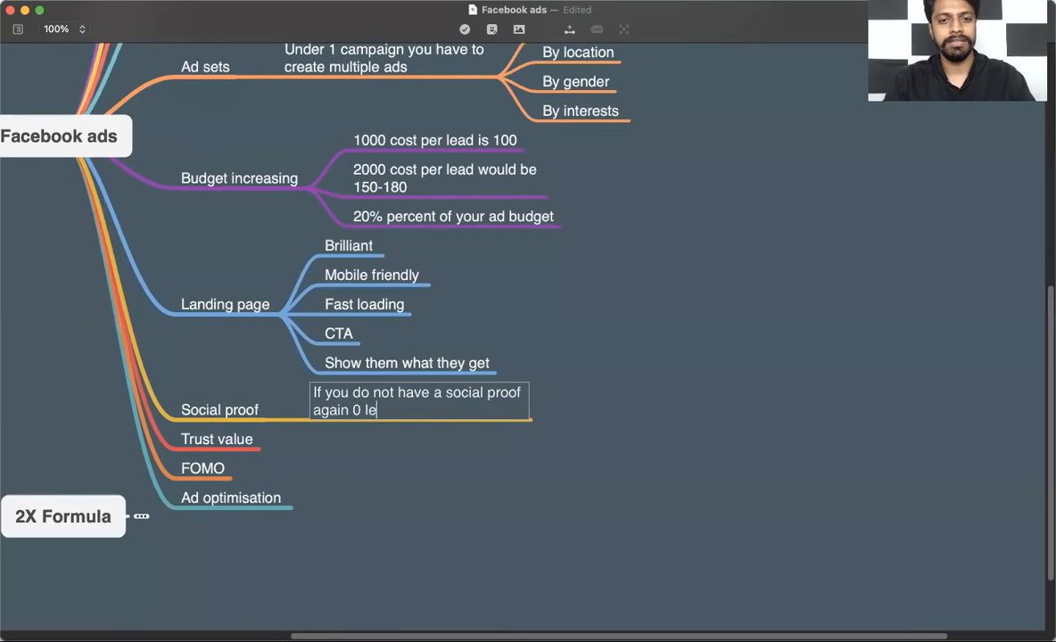
left_click(639, 349)
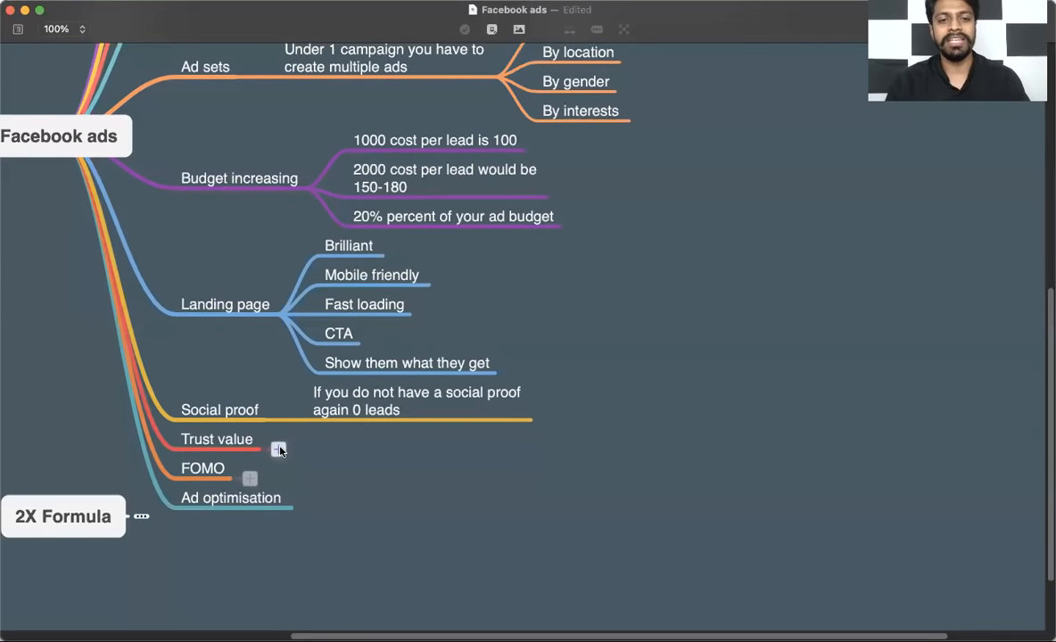
left_click(277, 446)
left_click(411, 444)
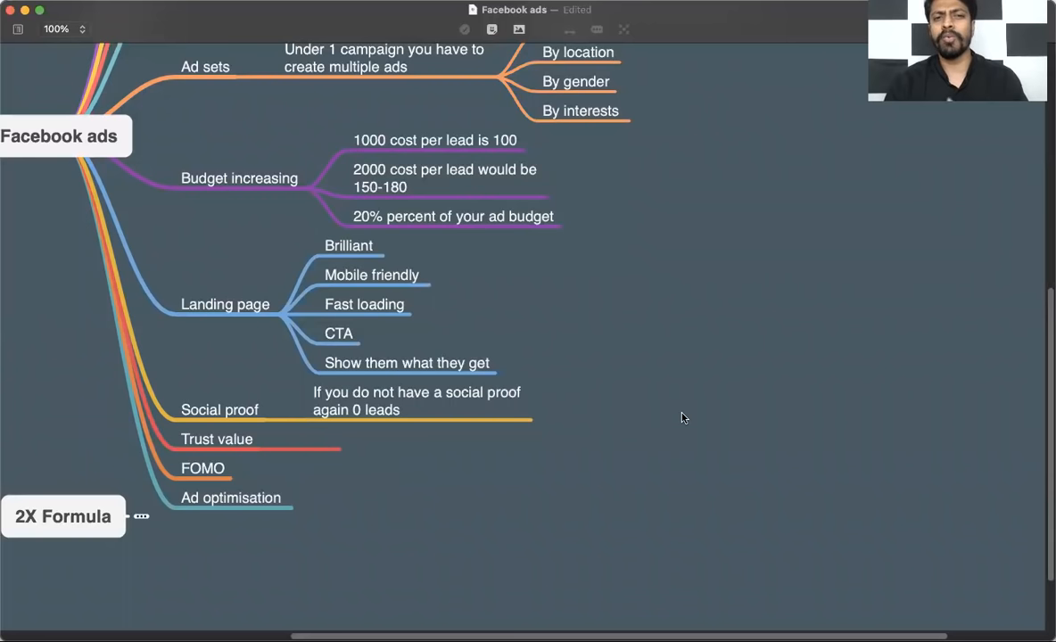
left_click(303, 447)
key("Delete")
left_click(561, 455)
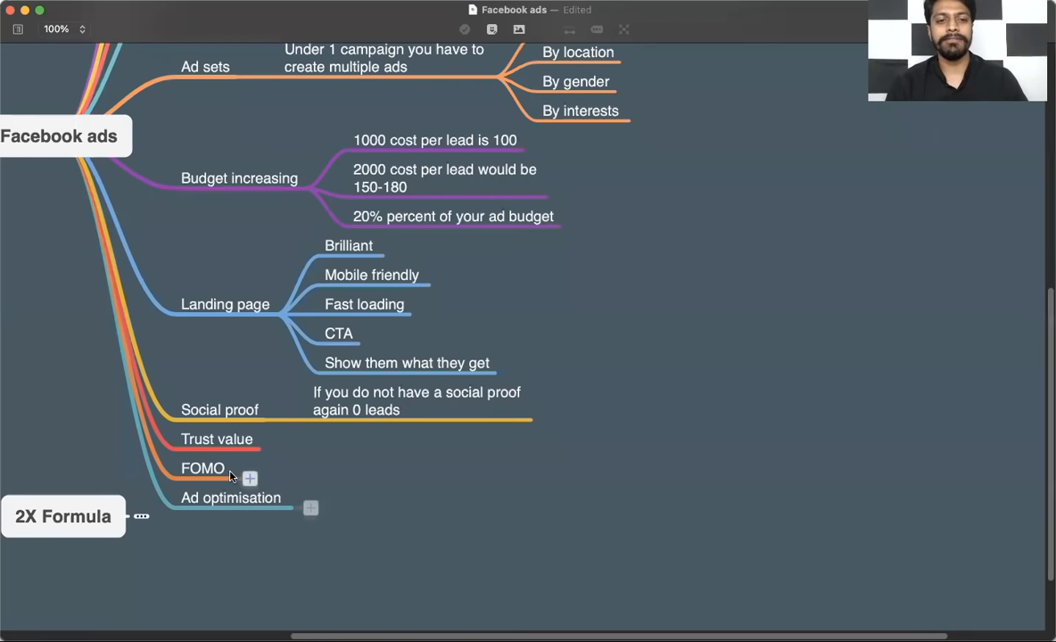
Add the child node "Fear of missing out" to FOMO.
left_click(251, 477)
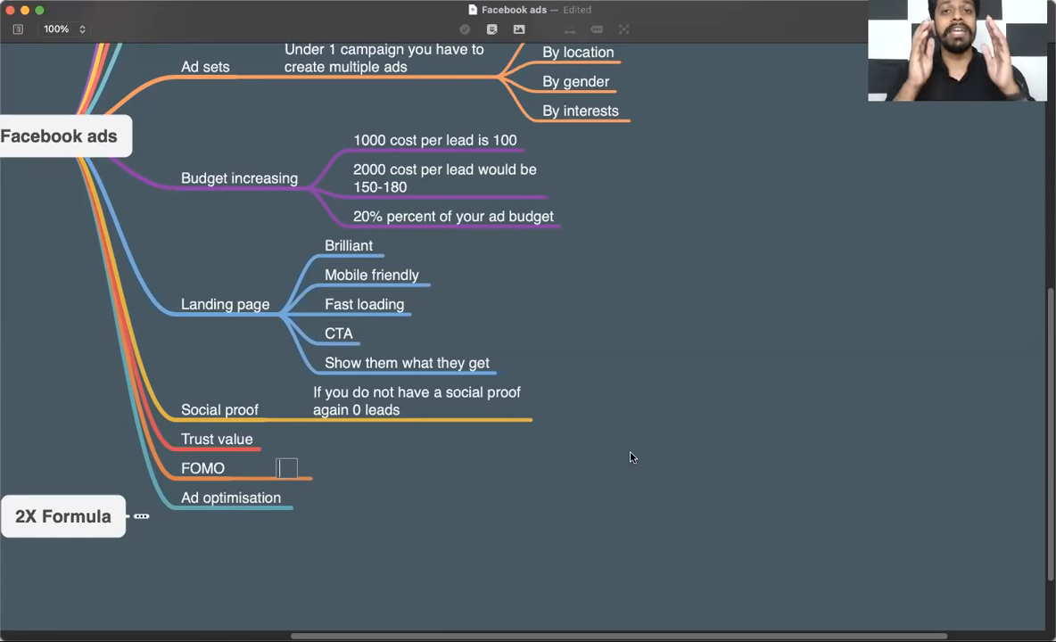
type("F")
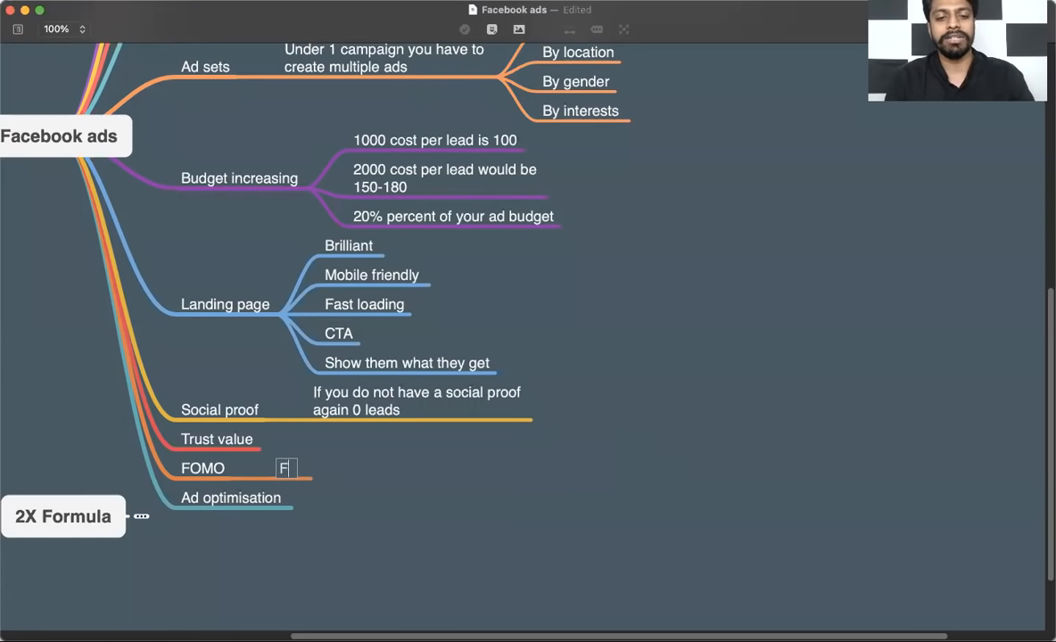
type("ear o")
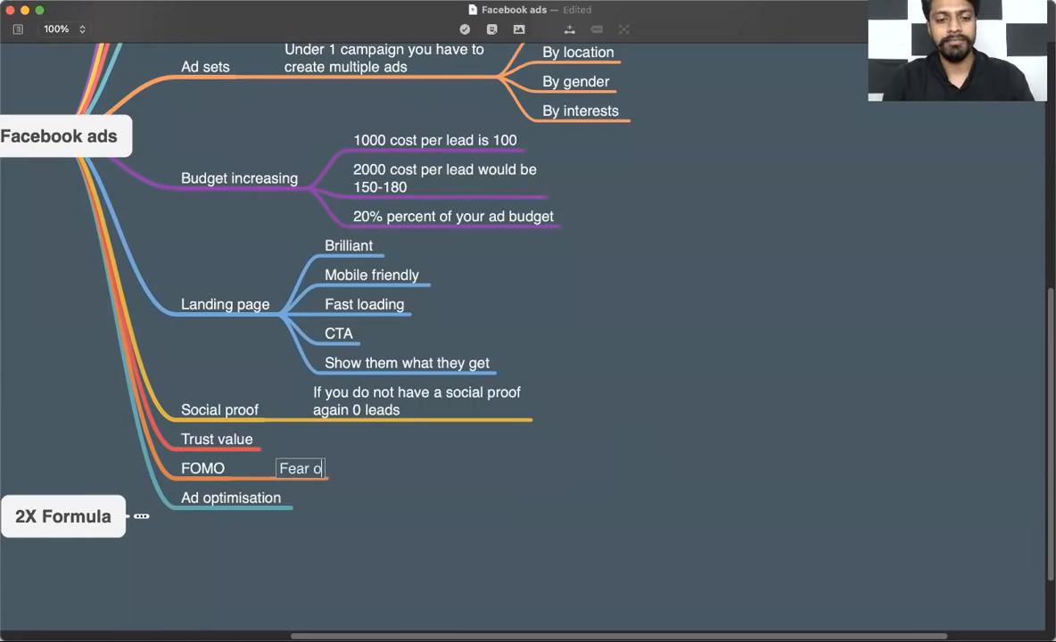
type("f missing out")
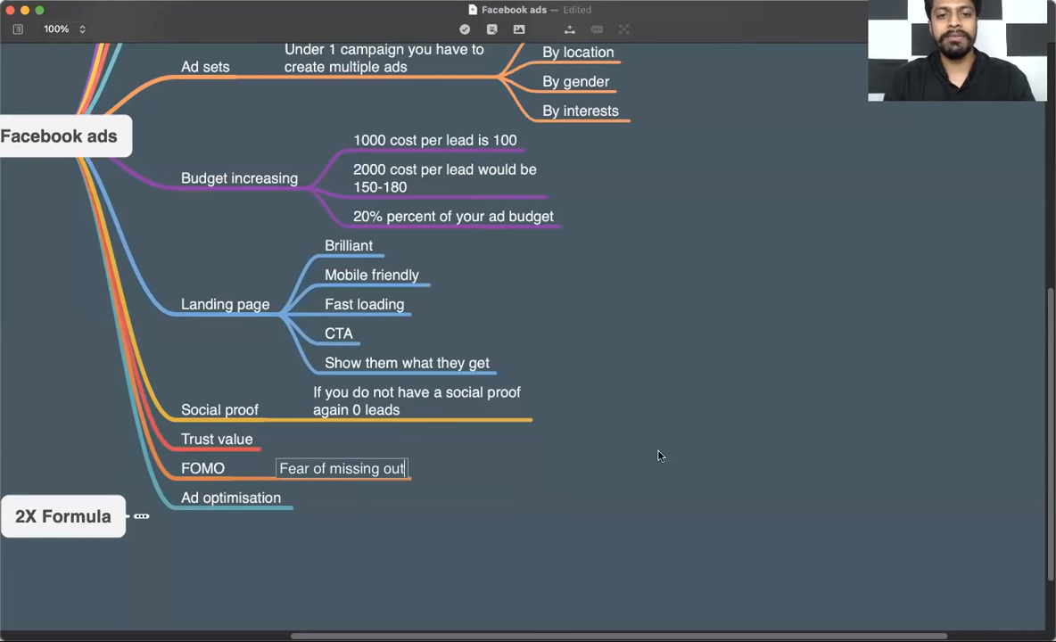
left_click(665, 472)
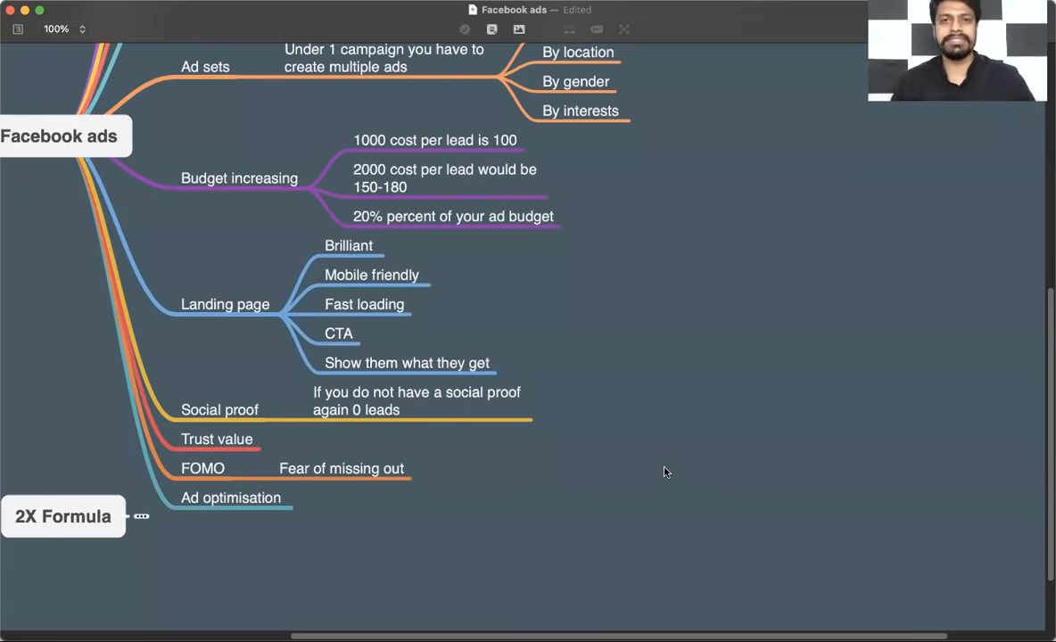
Add an empty child node to Ad optimisation and look over the Facebook ads branches.
mouse_move(305, 512)
left_click(310, 509)
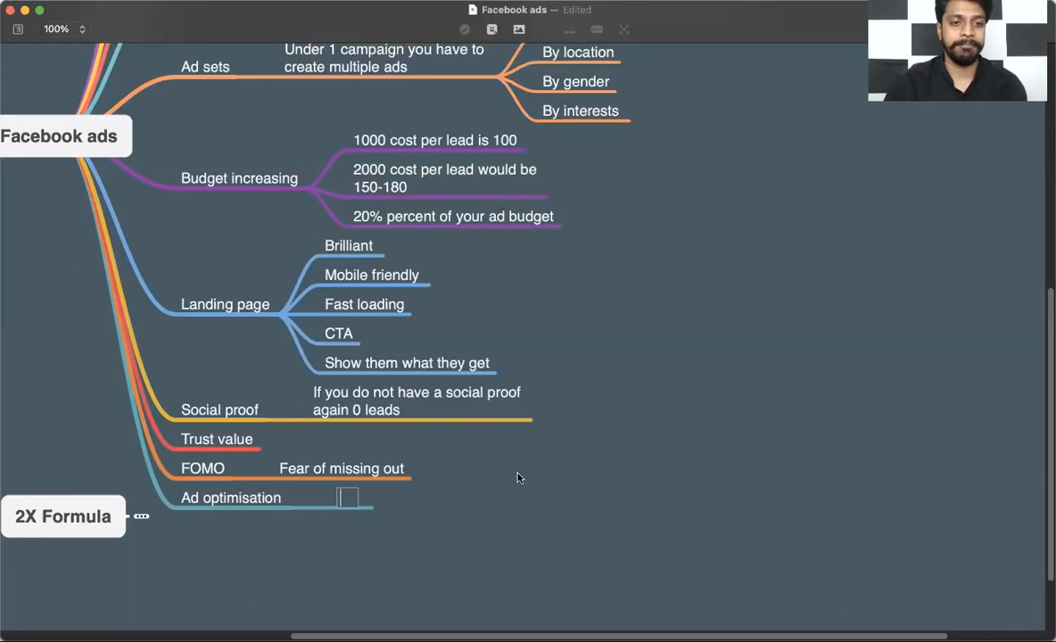
scroll(597, 313, "up", 5)
scroll(597, 313, "up", 2)
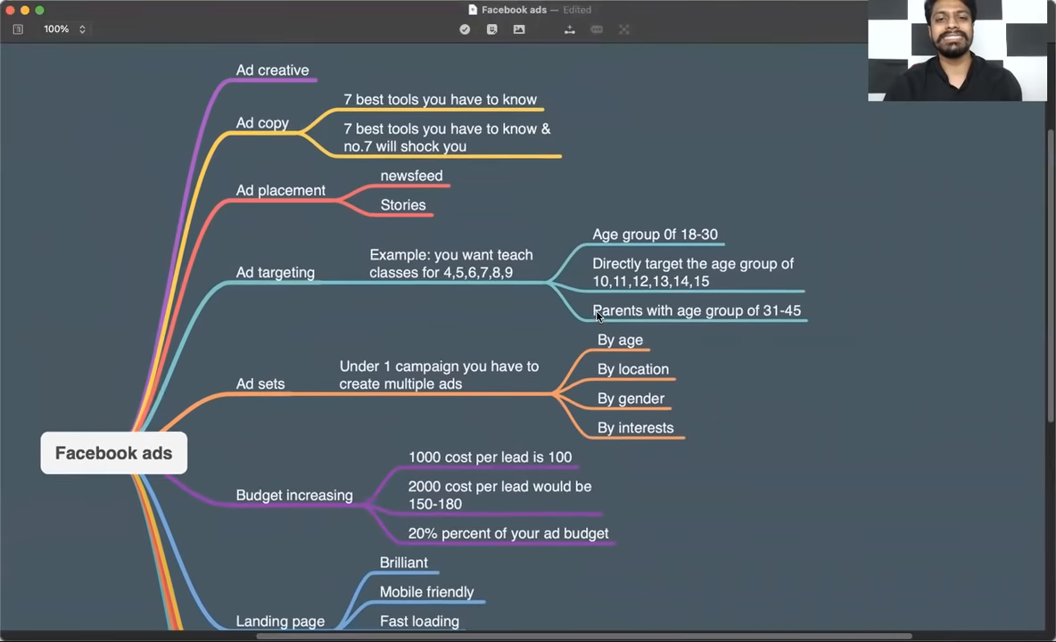
scroll(597, 313, "down", 5)
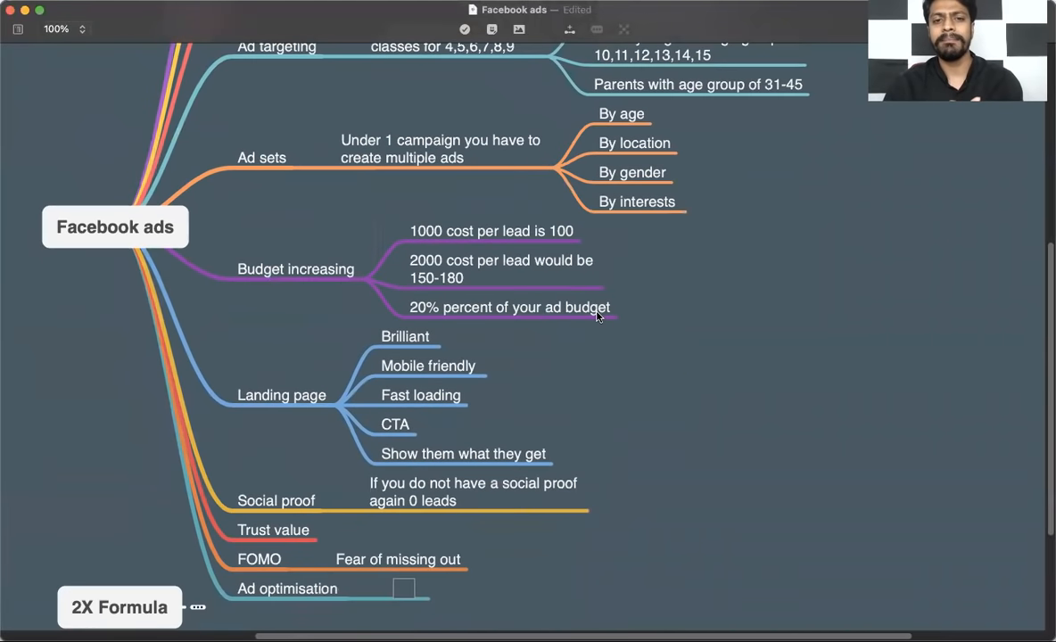
Fold the branches of the Facebook ads node and move the 2X Formula node up closer beneath it.
right_click(132, 232)
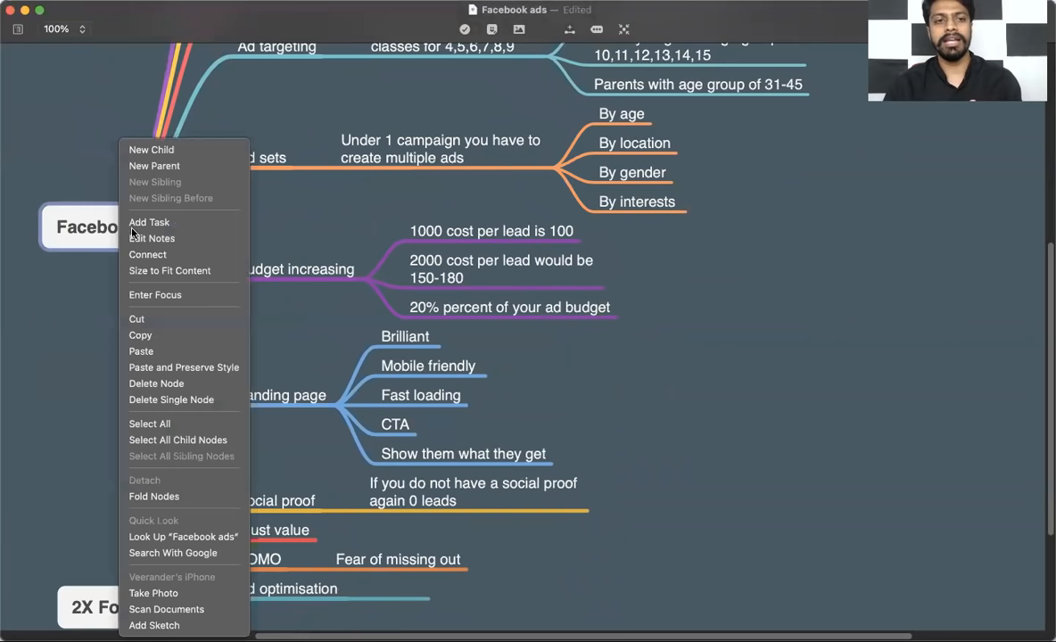
left_click(178, 496)
left_click_drag(133, 596, 129, 301)
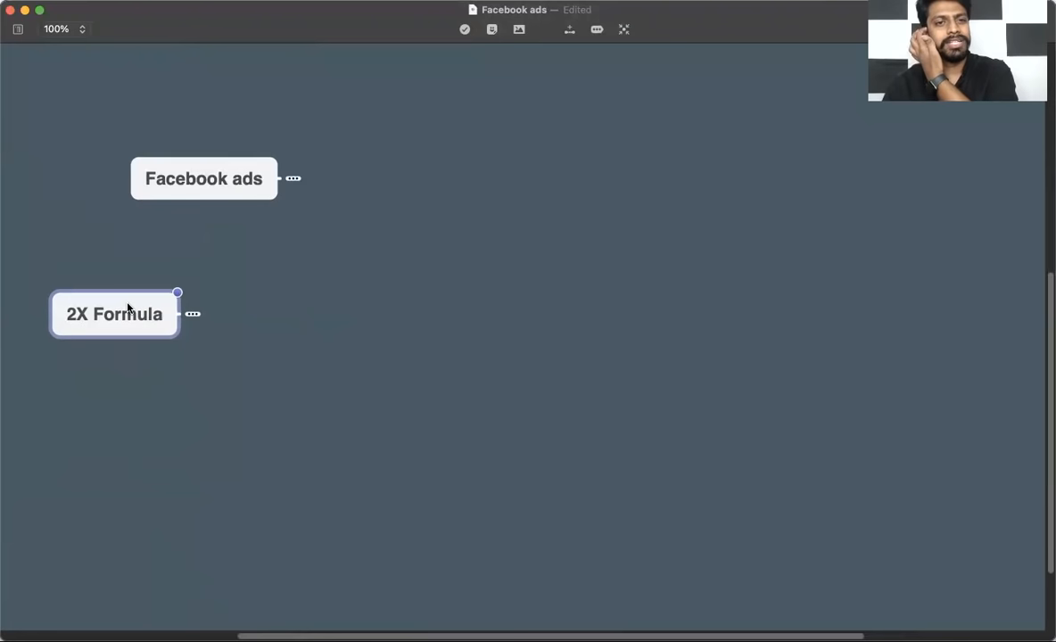
left_click(295, 179)
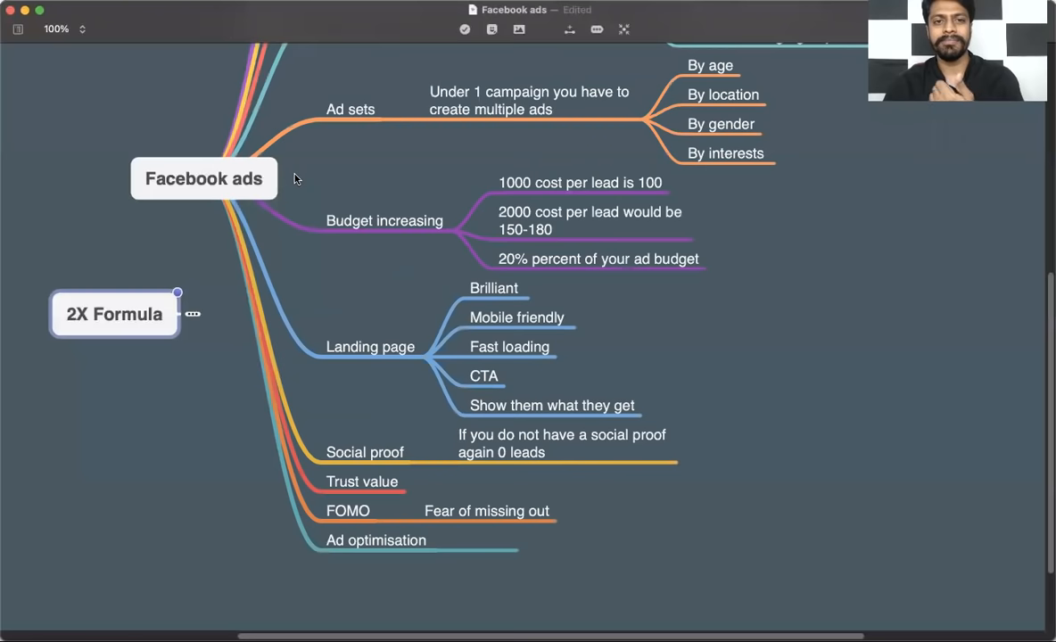
right_click(249, 181)
key("Escape")
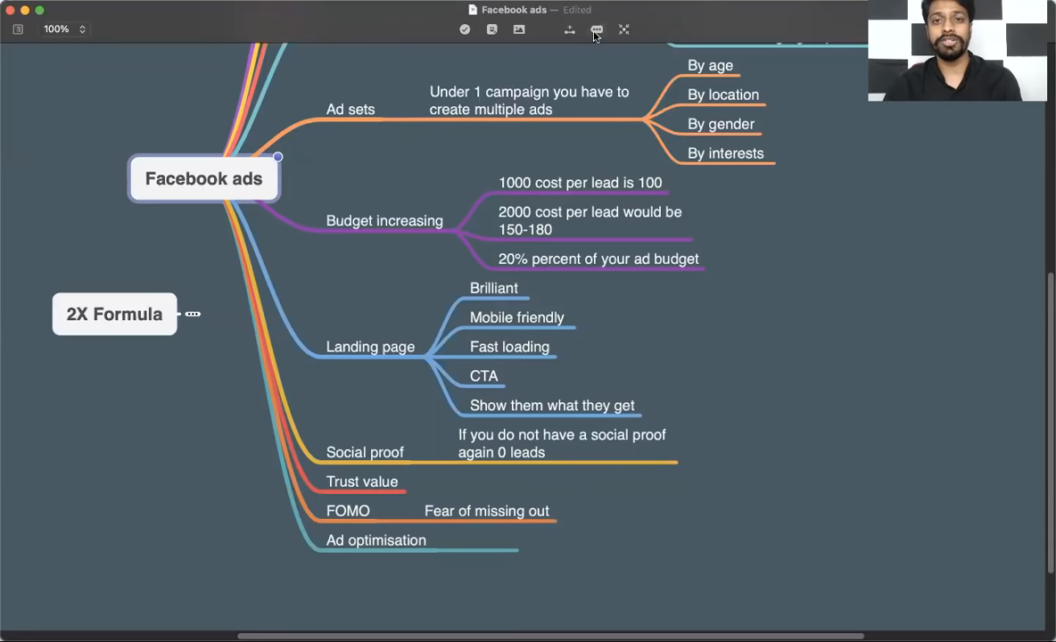
left_click(295, 179)
Unfold the 2X Formula node to show its child text and select the node.
left_click(198, 315)
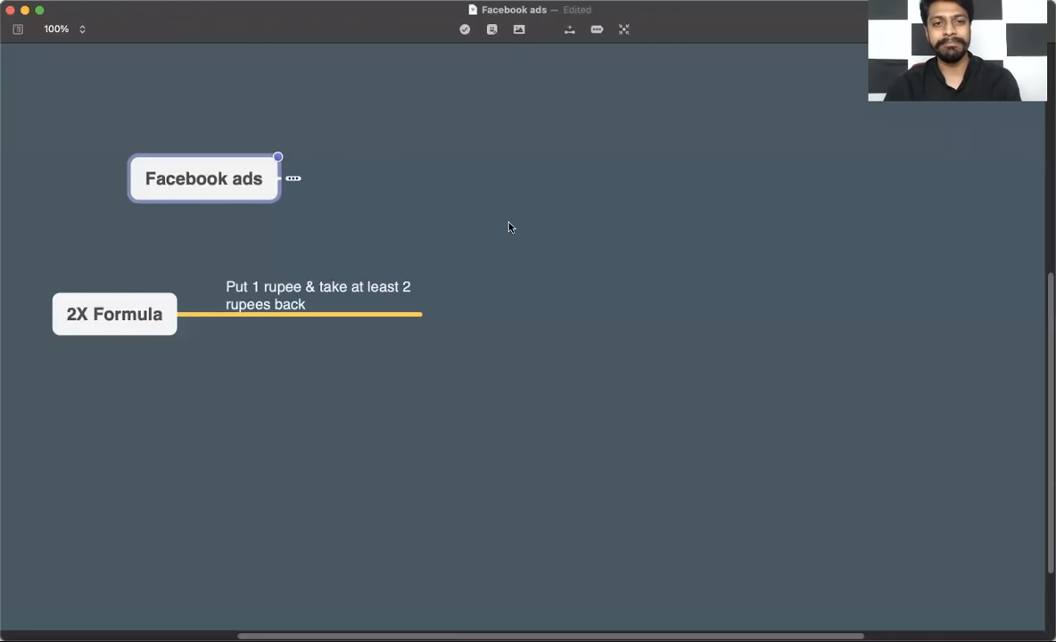
left_click(230, 373)
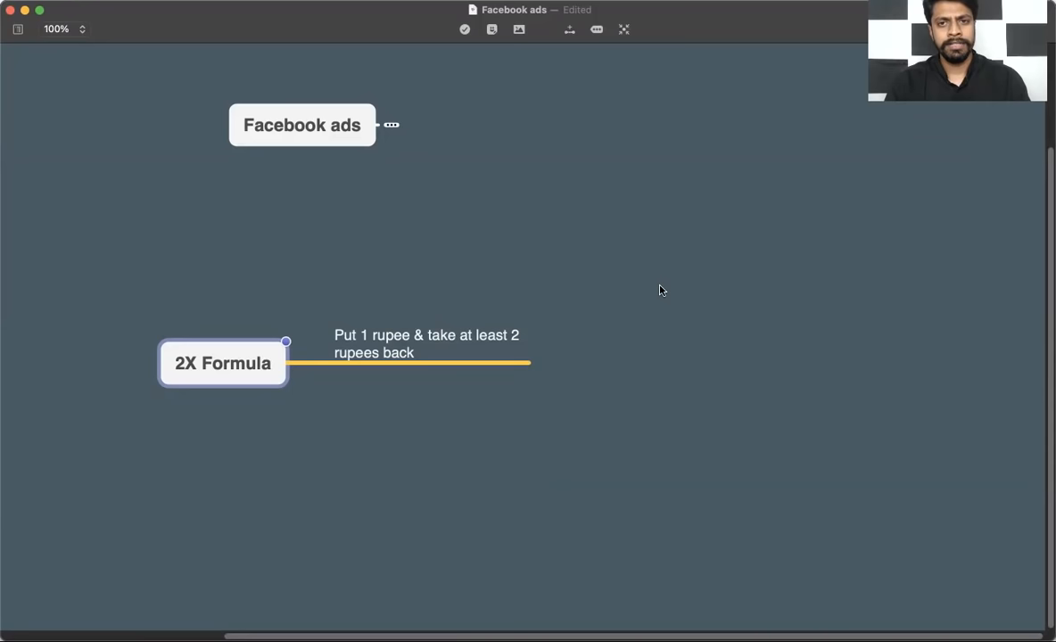
Switch to Chrome, open the bookmarked Facebook Ads Manager and create a new auction campaign with the Conversions objective.
key("super+Tab")
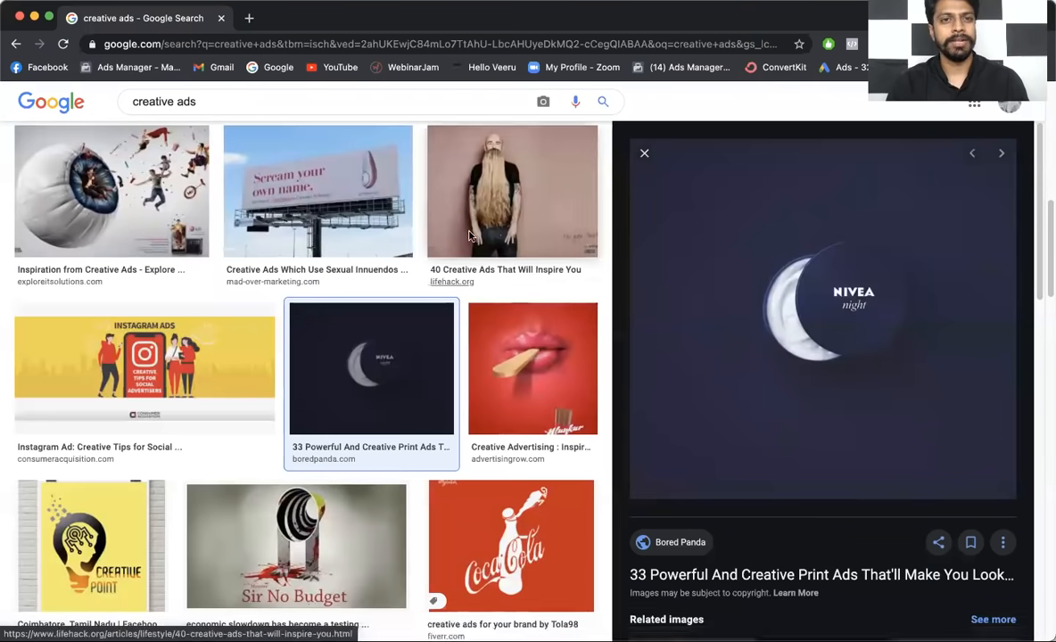
left_click(129, 70)
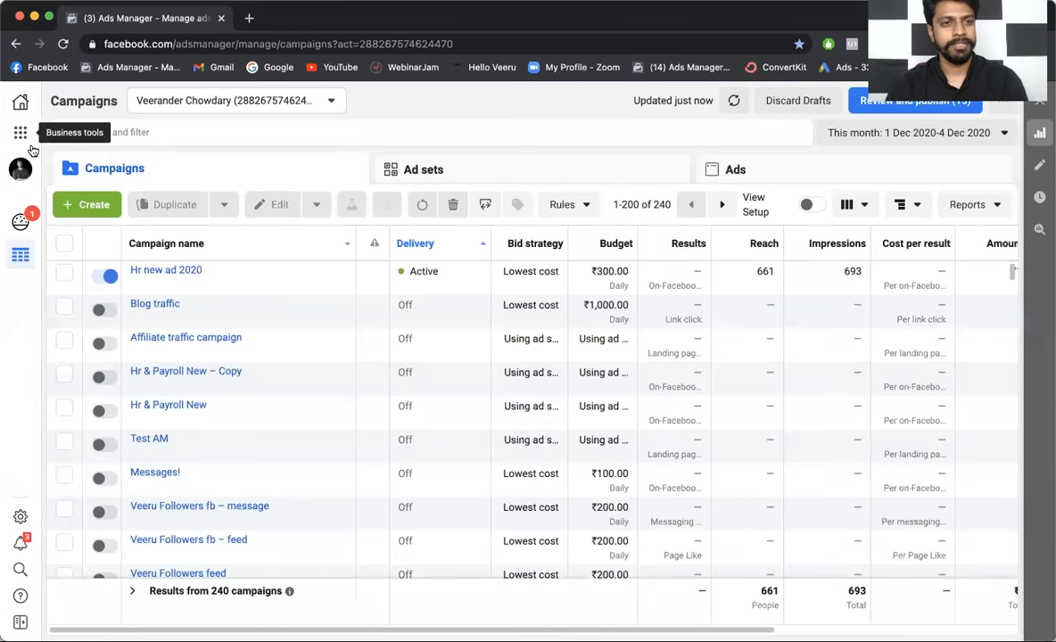
left_click(95, 206)
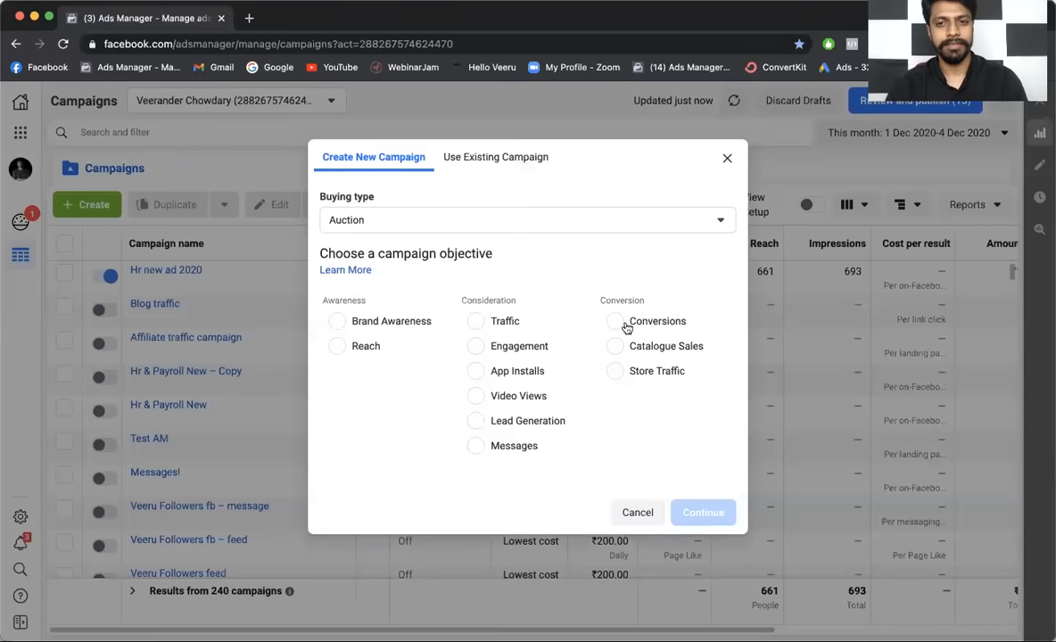
left_click(625, 321)
scroll(625, 349, "down", 2)
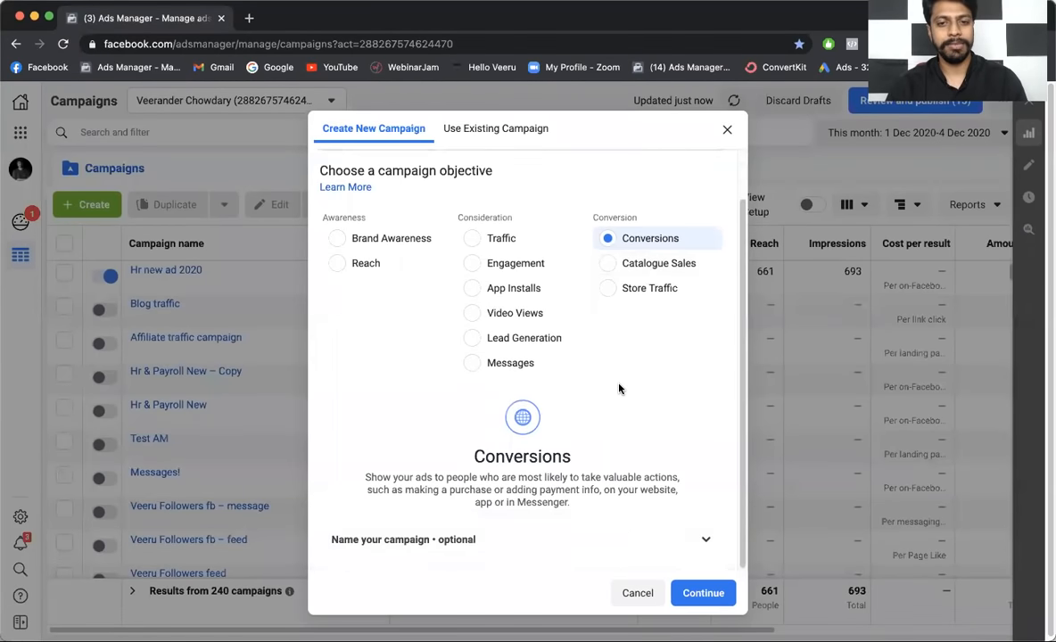
left_click(697, 592)
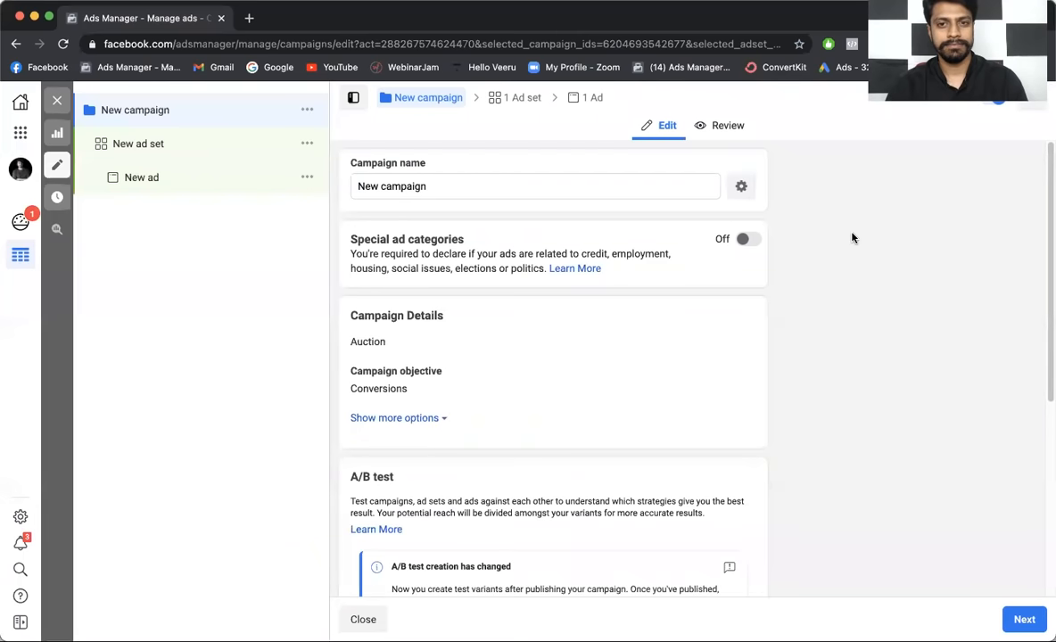
Set the campaign's daily budget to ₹10,000 with campaign budget optimisation on and proceed to the ad set.
scroll(496, 354, "down", 2)
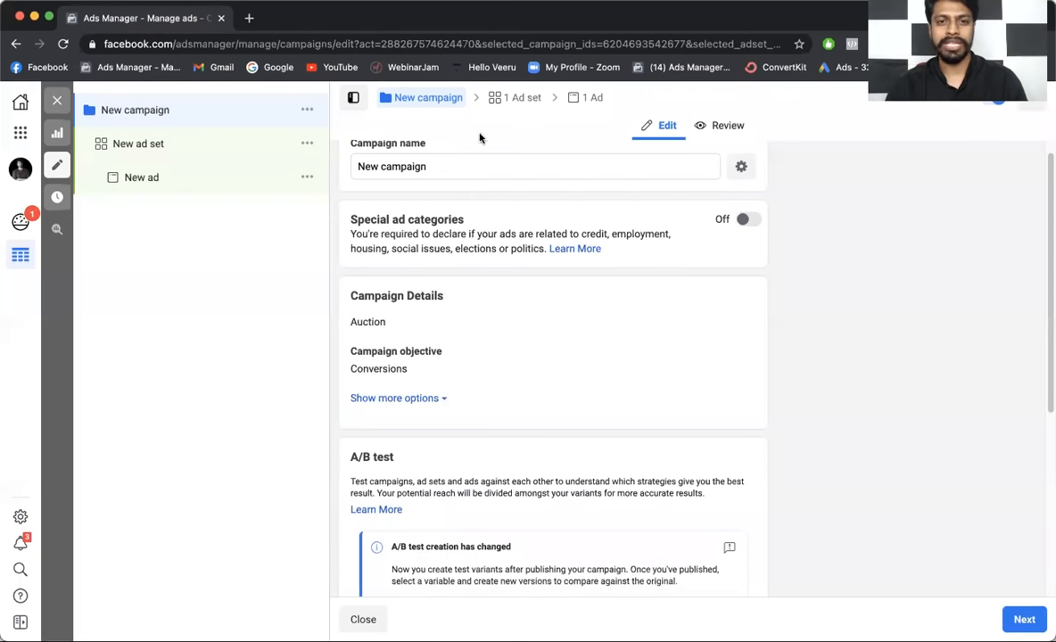
scroll(466, 268, "down", 5)
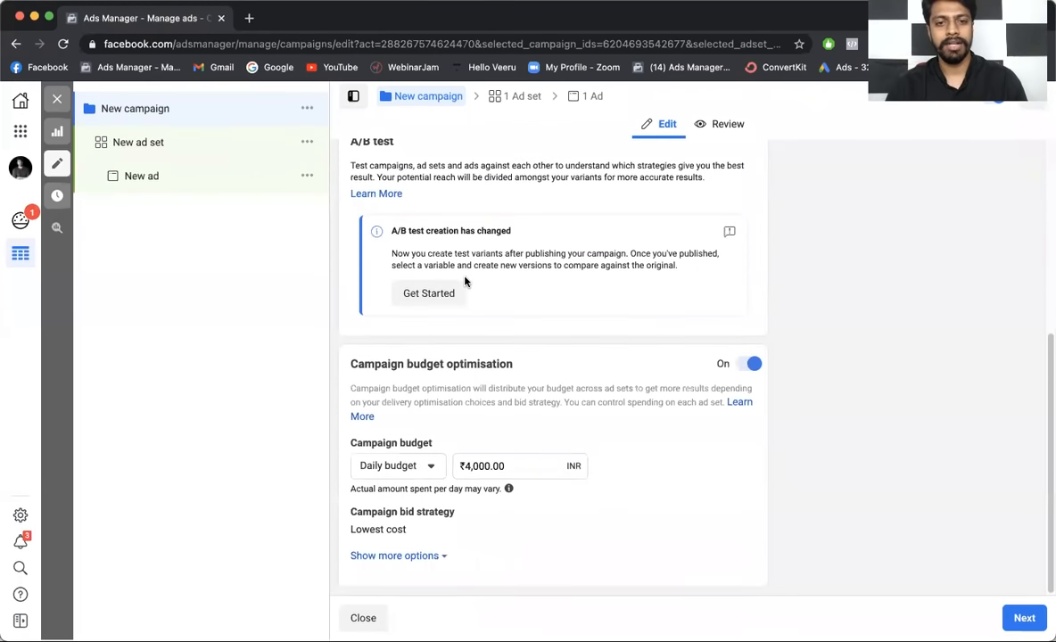
left_click(470, 468)
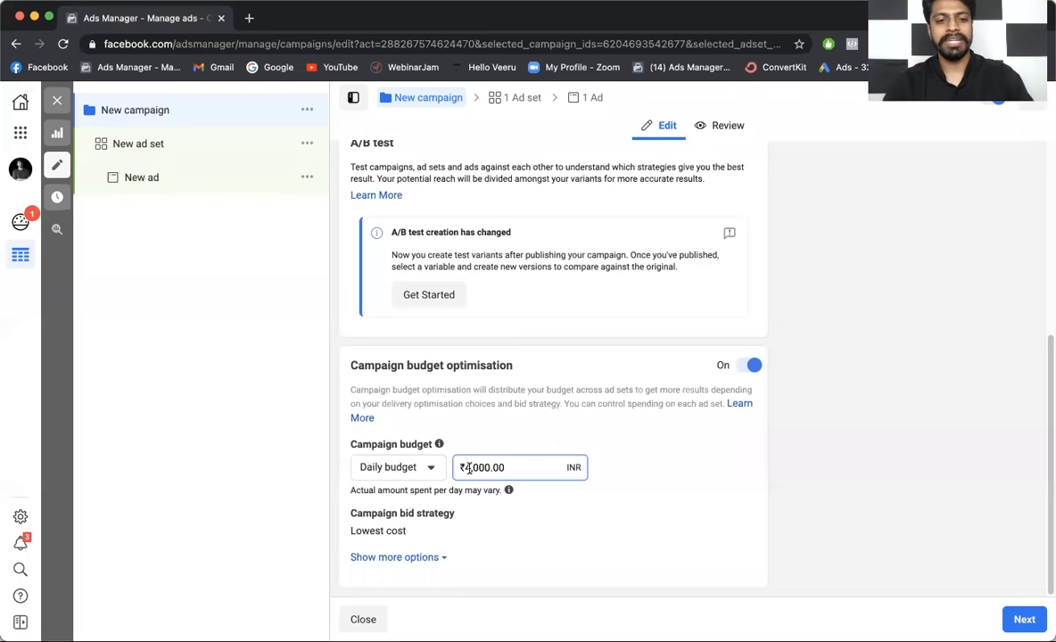
key("BackSpace")
type("10")
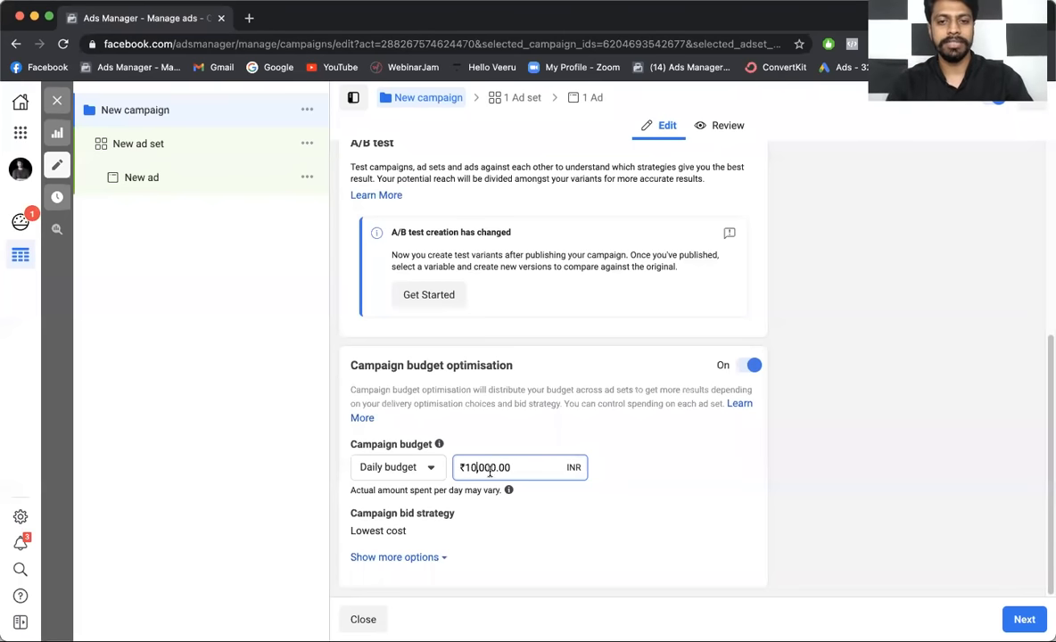
left_click(638, 472)
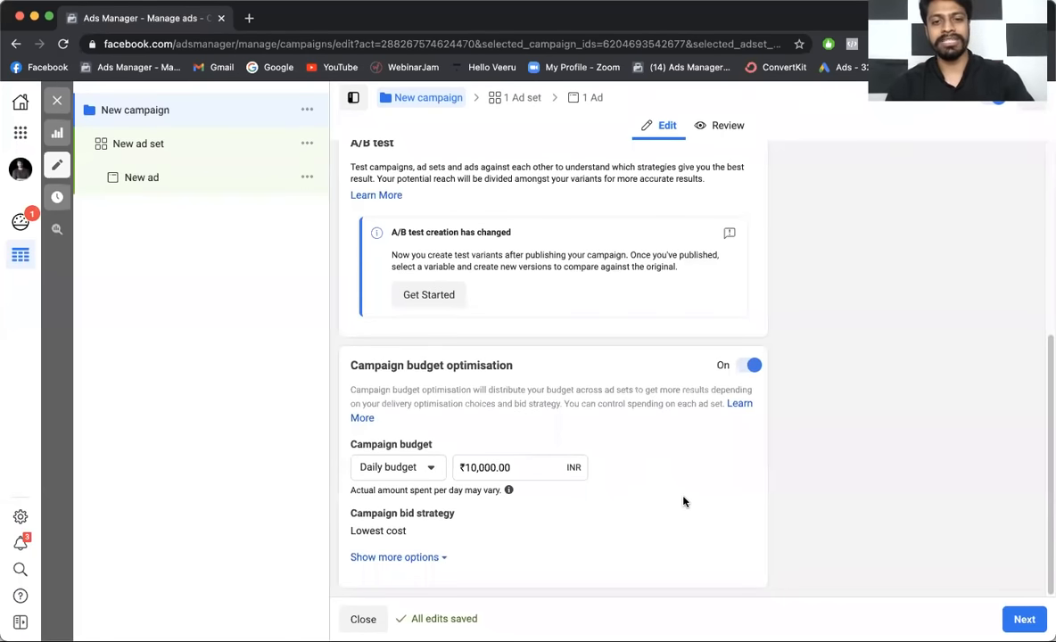
scroll(488, 457, "up", 5)
scroll(491, 455, "down", 5)
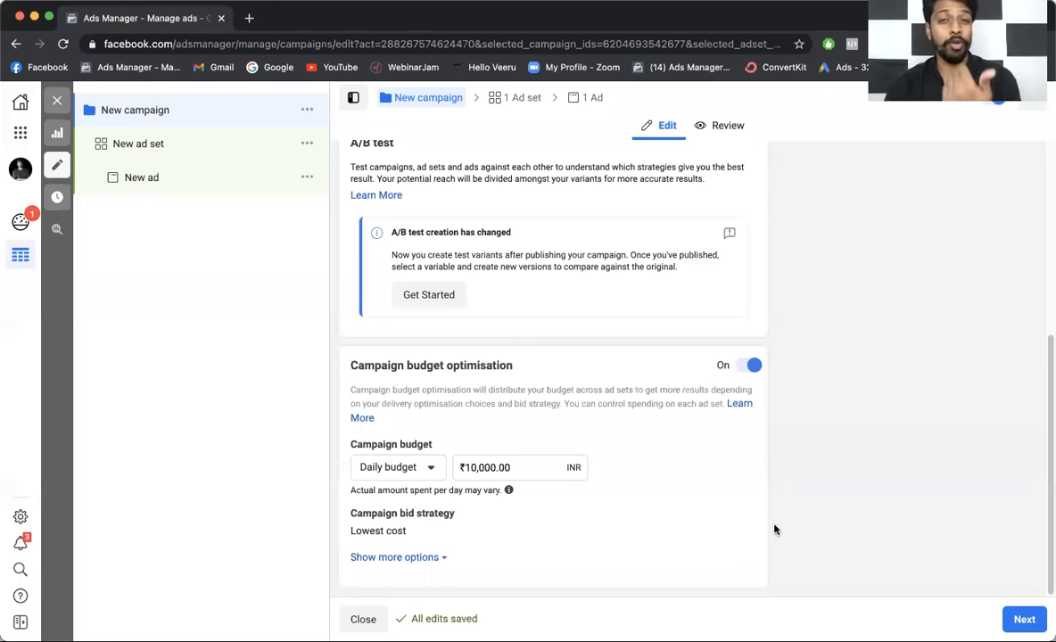
left_click(1024, 619)
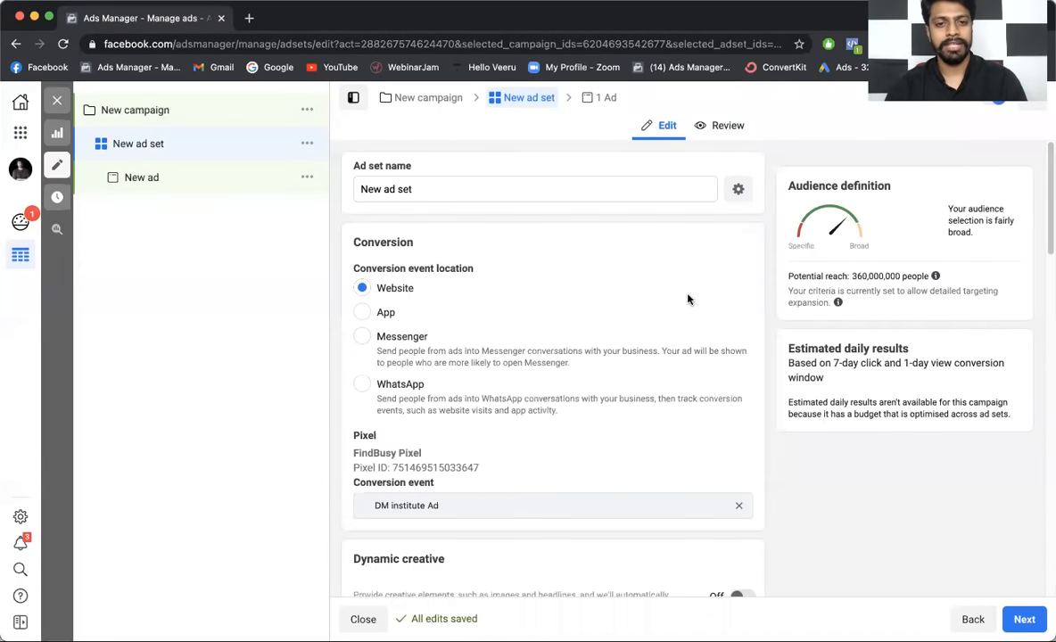
Examine the ad set's conversion event location, pixel, dynamic creative, schedule and audience settings.
scroll(683, 321, "down", 3)
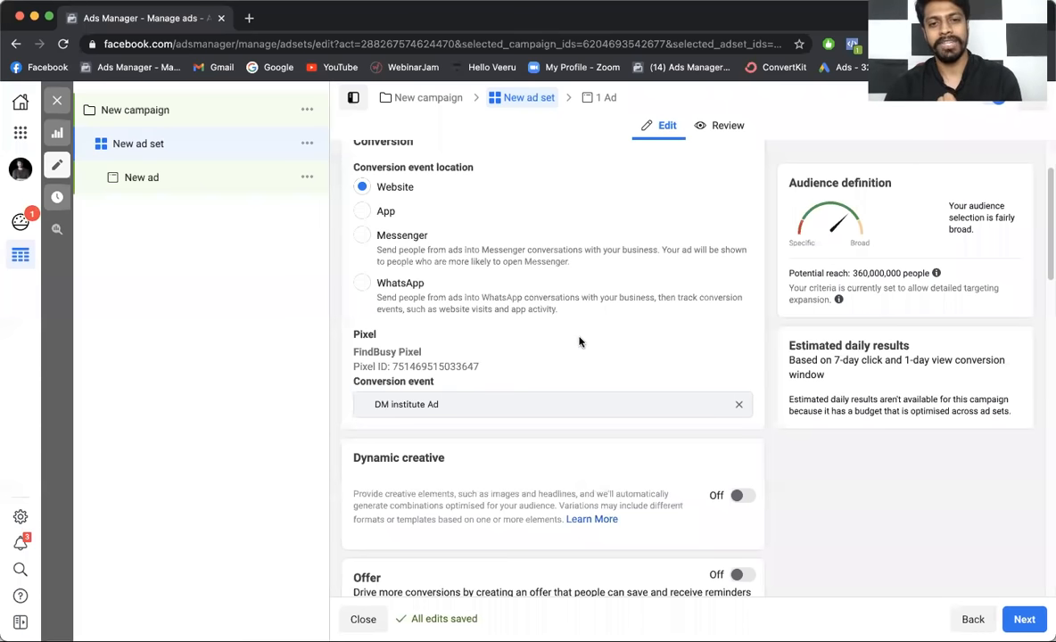
scroll(579, 341, "up", 2)
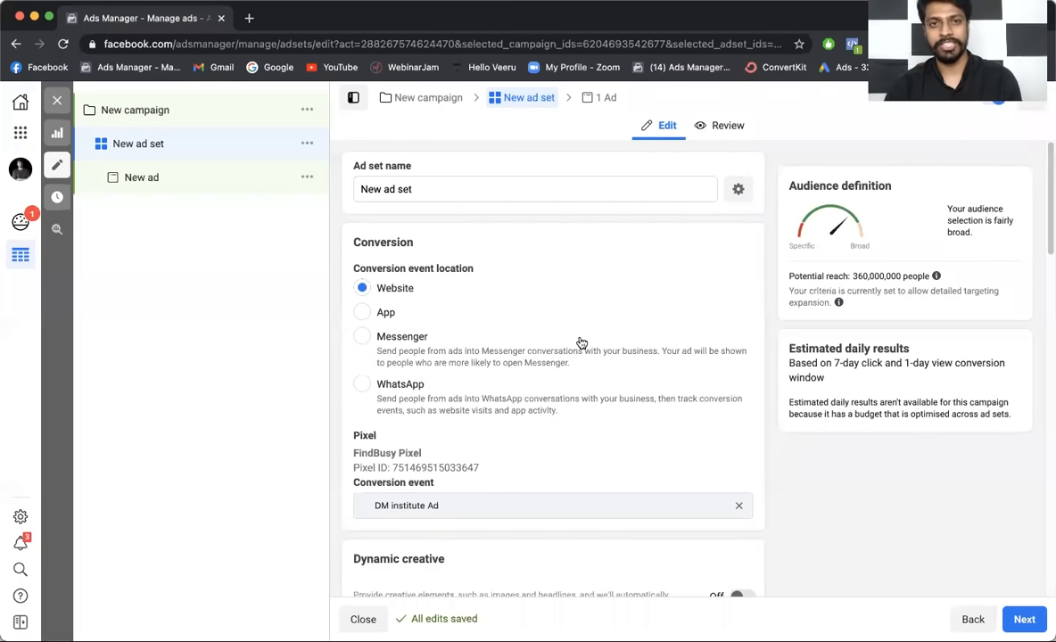
scroll(582, 342, "down", 4)
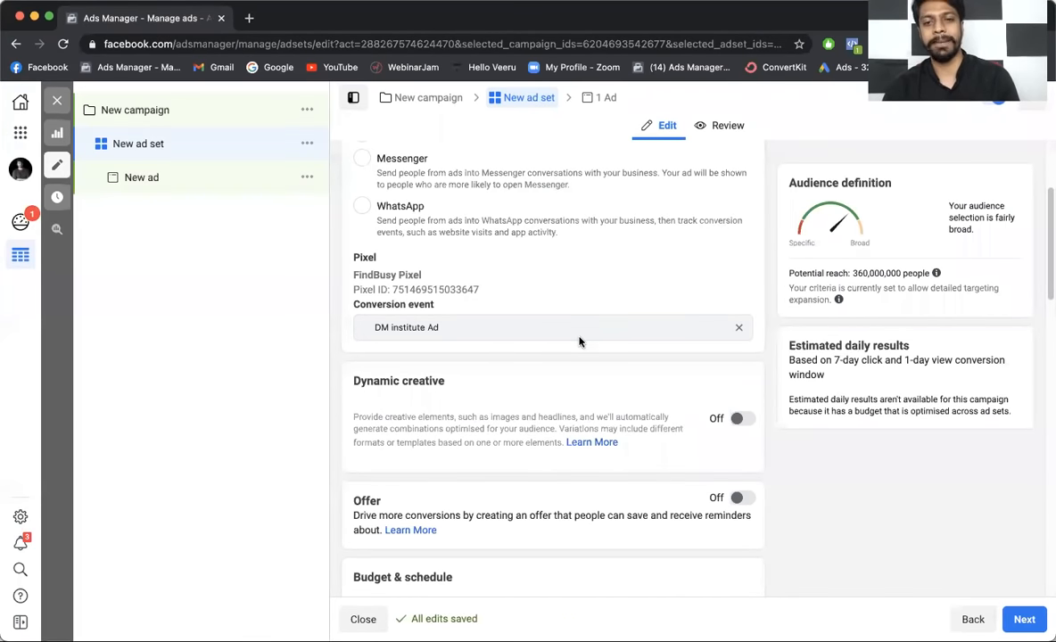
scroll(579, 341, "down", 5)
scroll(579, 342, "down", 7)
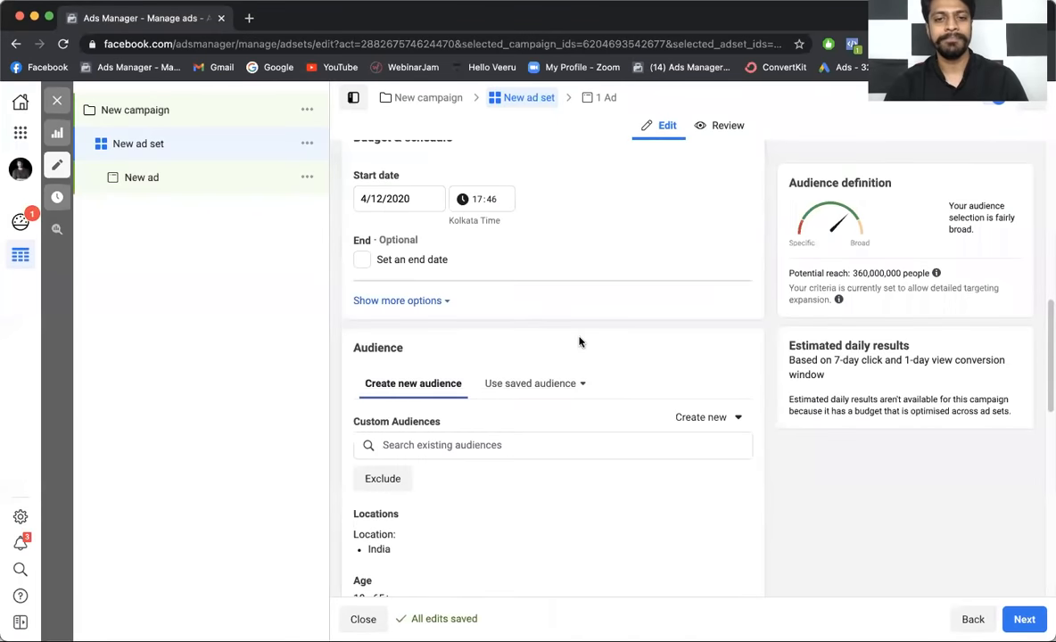
scroll(579, 339, "down", 1)
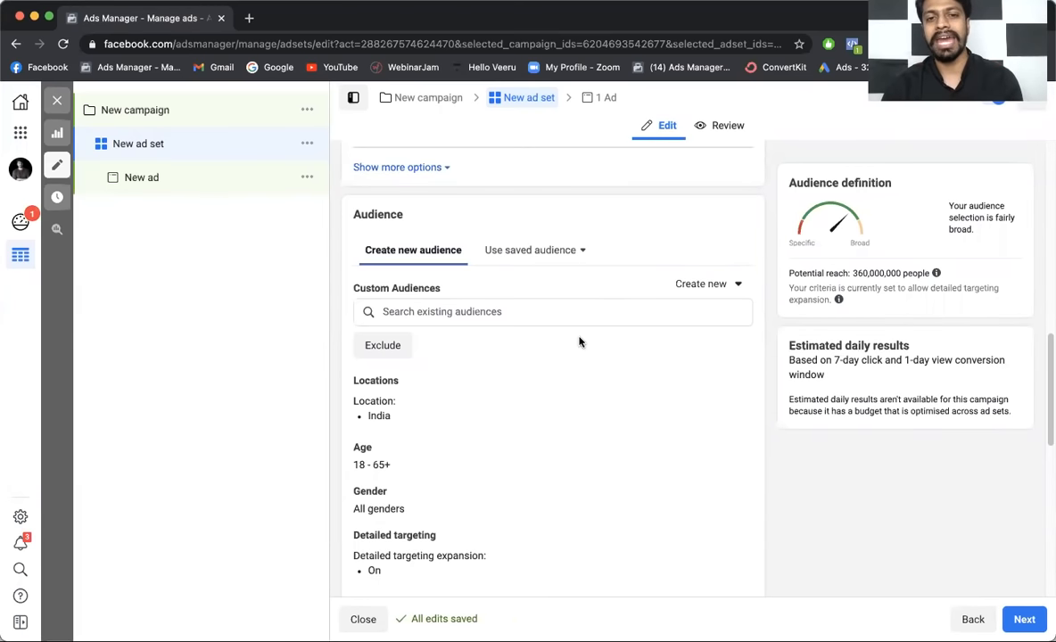
scroll(573, 385, "down", 1)
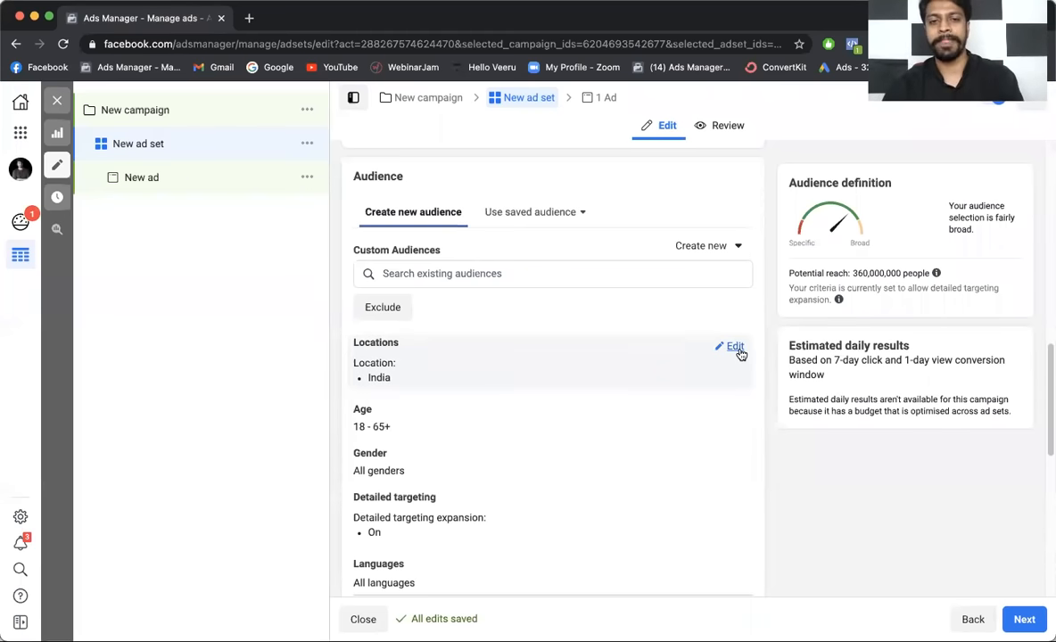
Edit the audience age range and set its upper limit to 45.
scroll(713, 374, "down", 2)
left_click(733, 347)
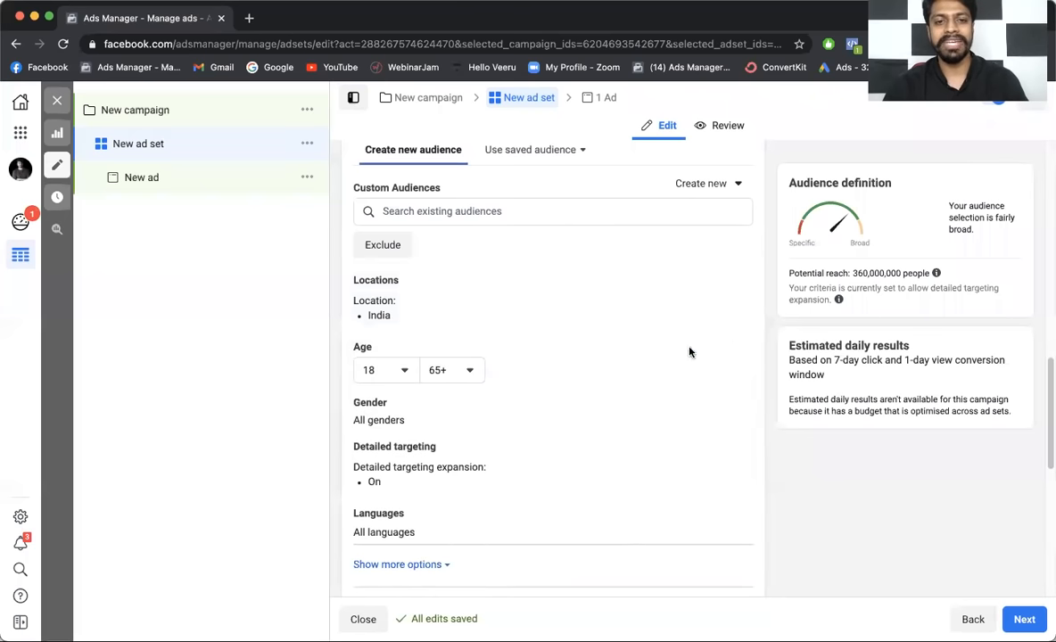
left_click(463, 379)
scroll(468, 484, "up", 3)
scroll(468, 481, "up", 5)
left_click(460, 468)
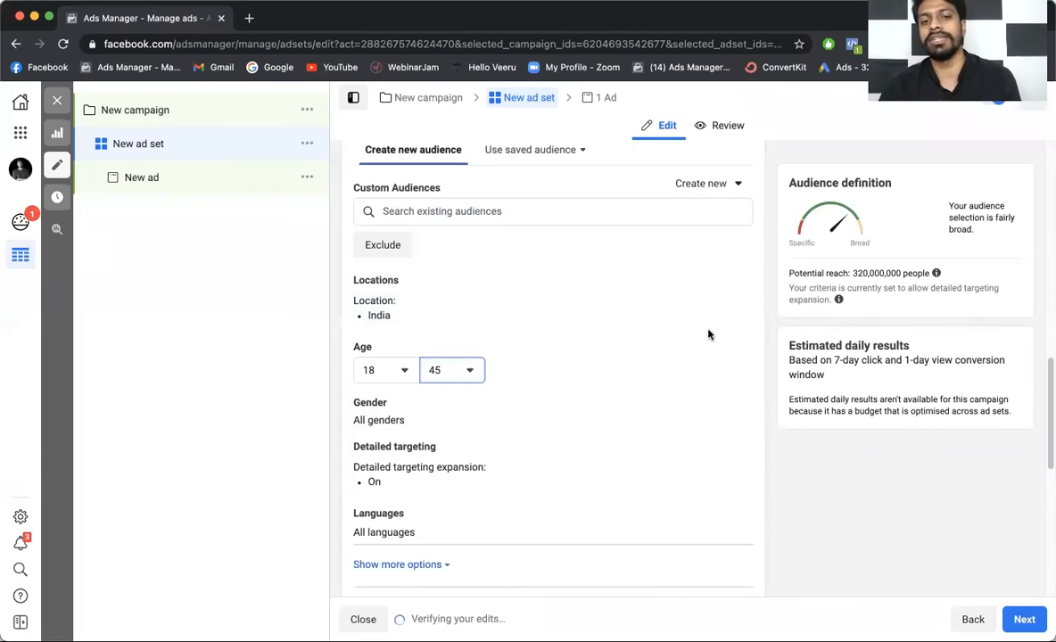
Open detailed targeting for editing and add the Digital marketing interest.
scroll(708, 335, "down", 2)
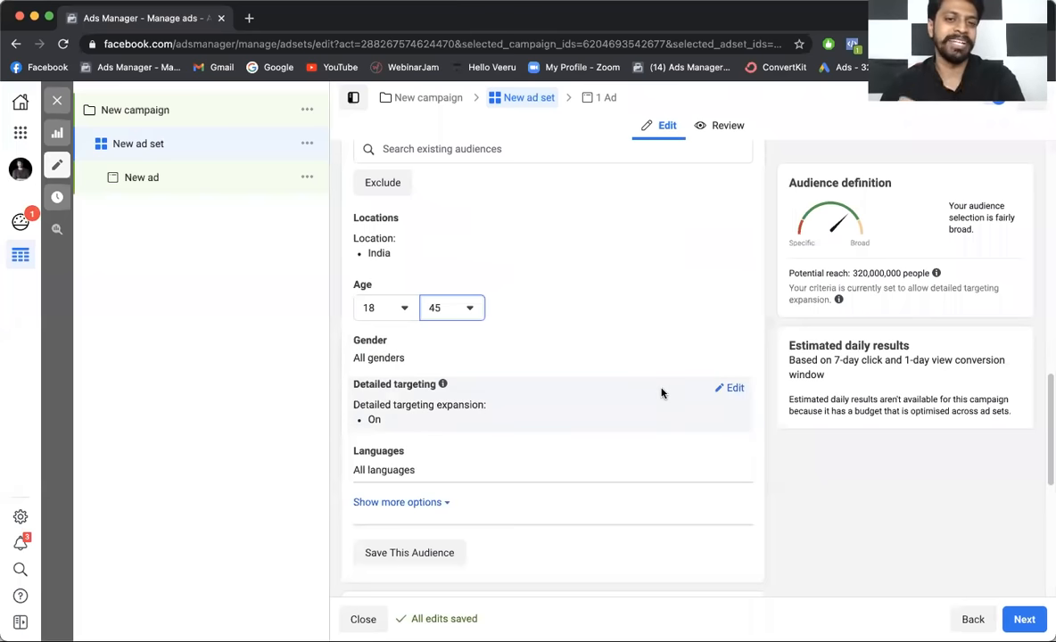
left_click(729, 390)
scroll(603, 342, "down", 2)
left_click(507, 327)
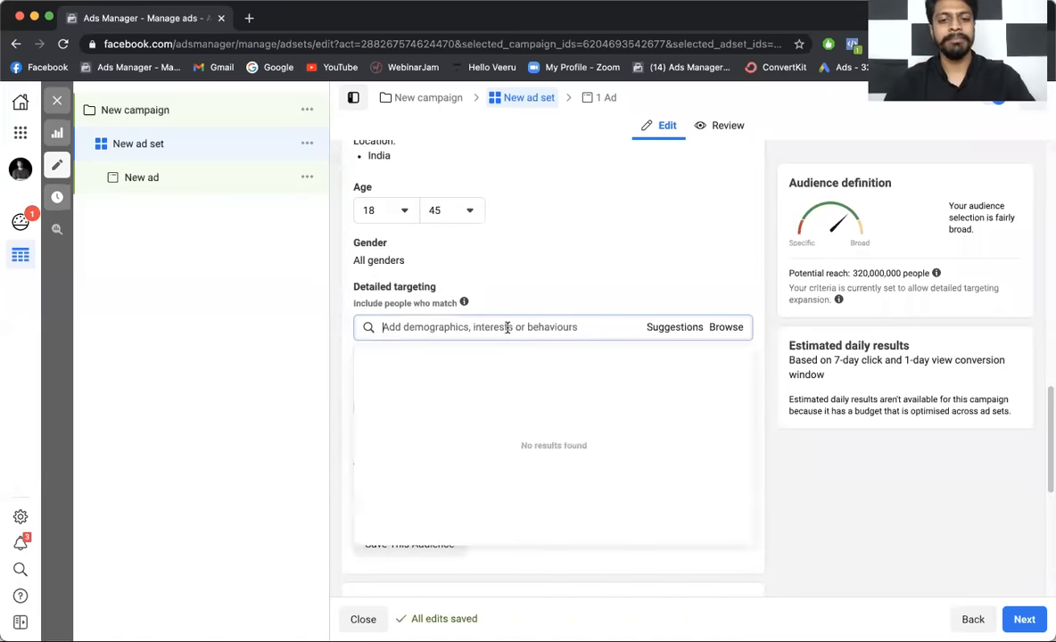
type("digital marketing")
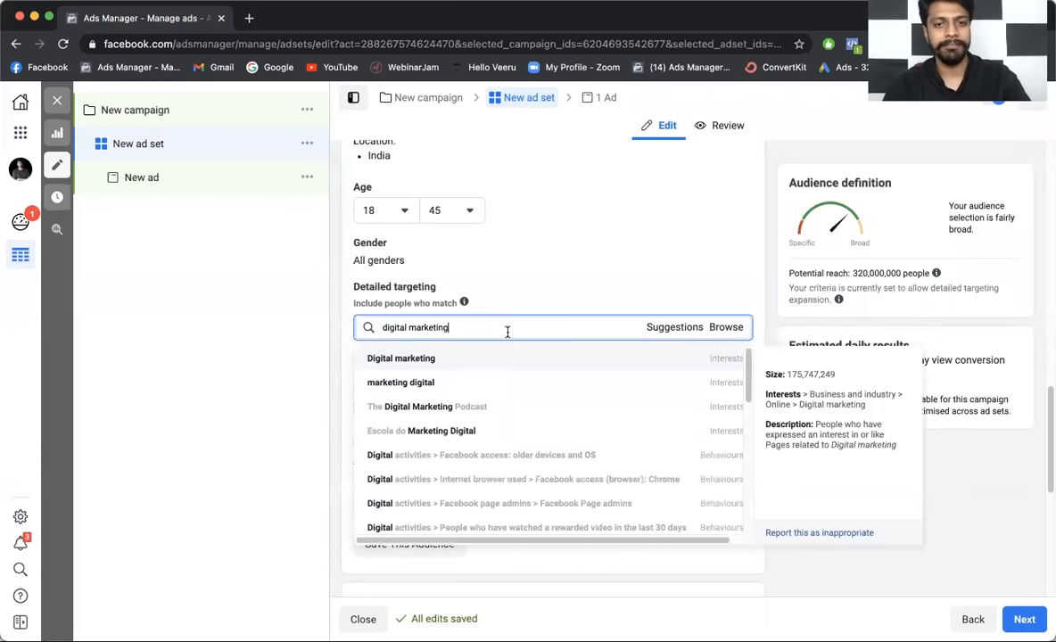
left_click(499, 359)
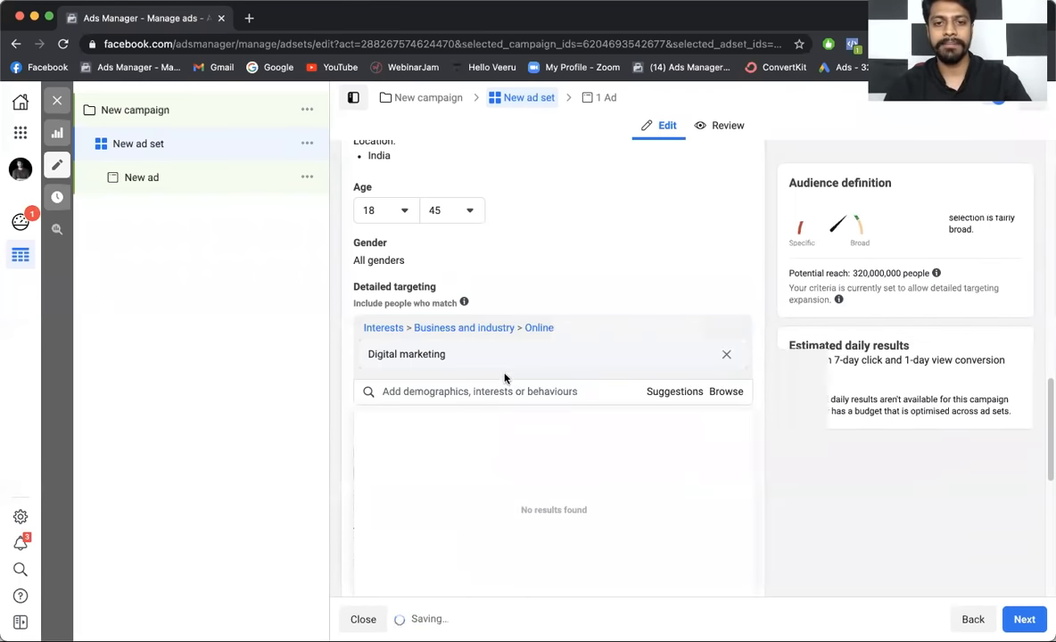
Add the suggested Entrepreneurship interest and the searched Affiliate marketing interest to the detailed targeting.
left_click(678, 392)
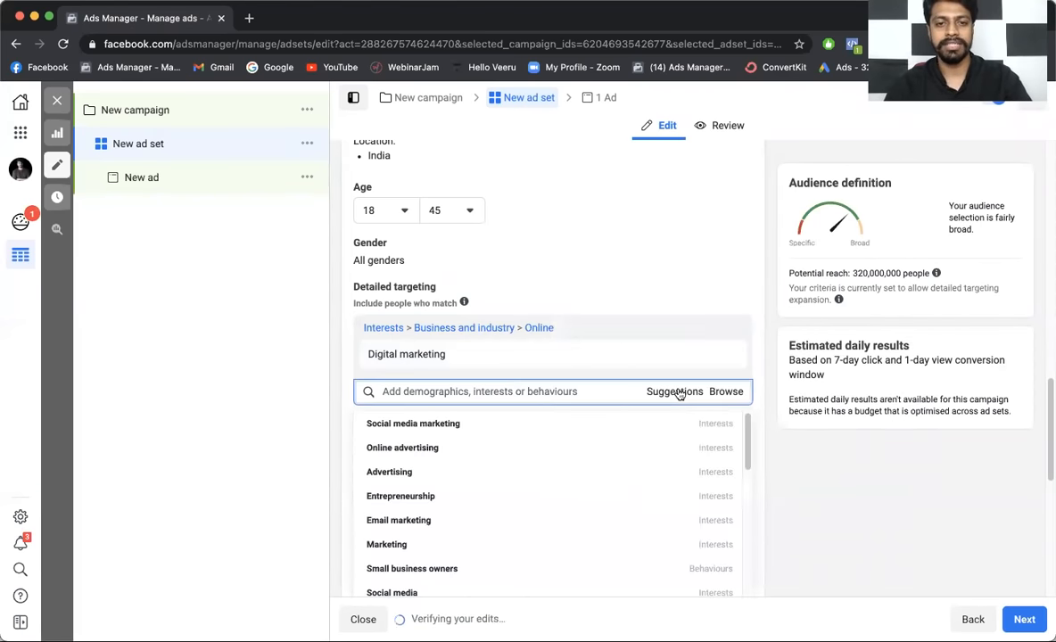
scroll(624, 442, "down", 2)
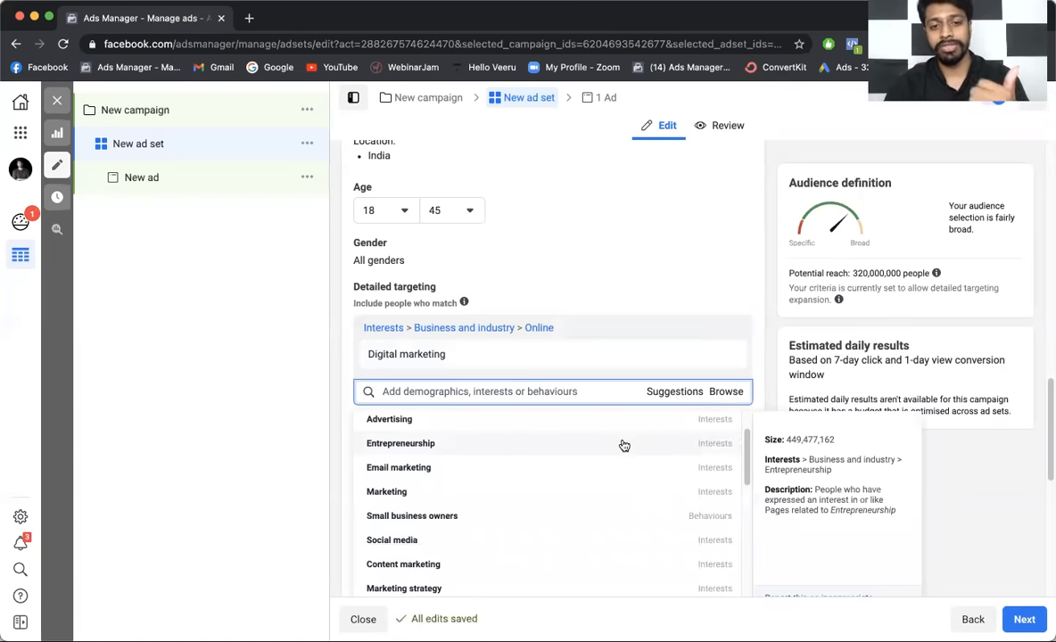
left_click(624, 444)
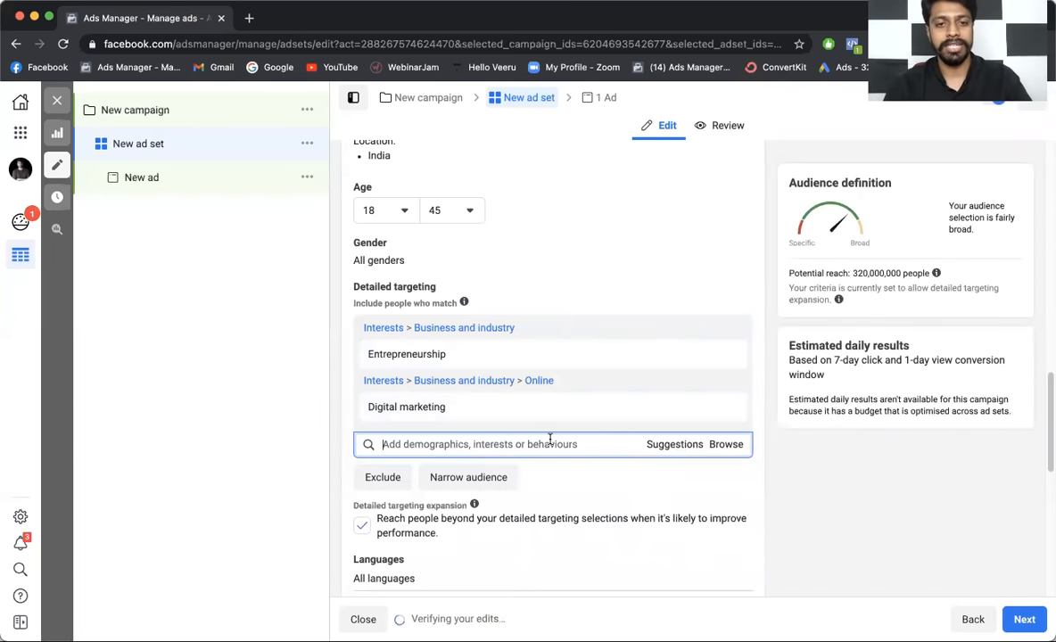
type("ate marketing")
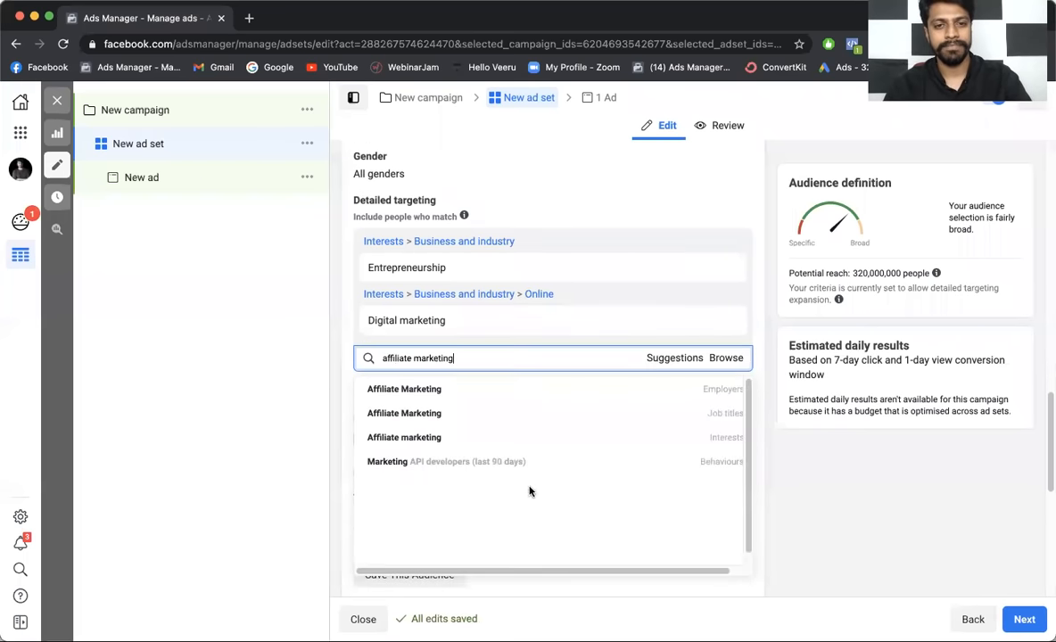
left_click(532, 435)
Search detailed targeting for "freelancing", add the Freelancer interest and look back over the ad set settings.
type("freela")
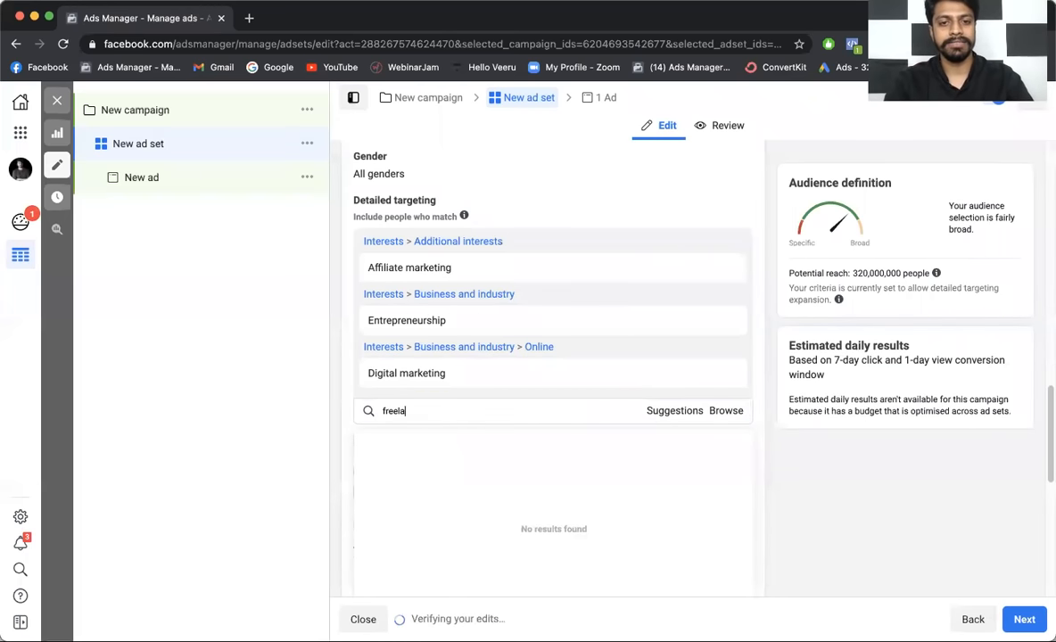
type("mnc")
key("BackSpace")
key("BackSpace")
key("BackSpace")
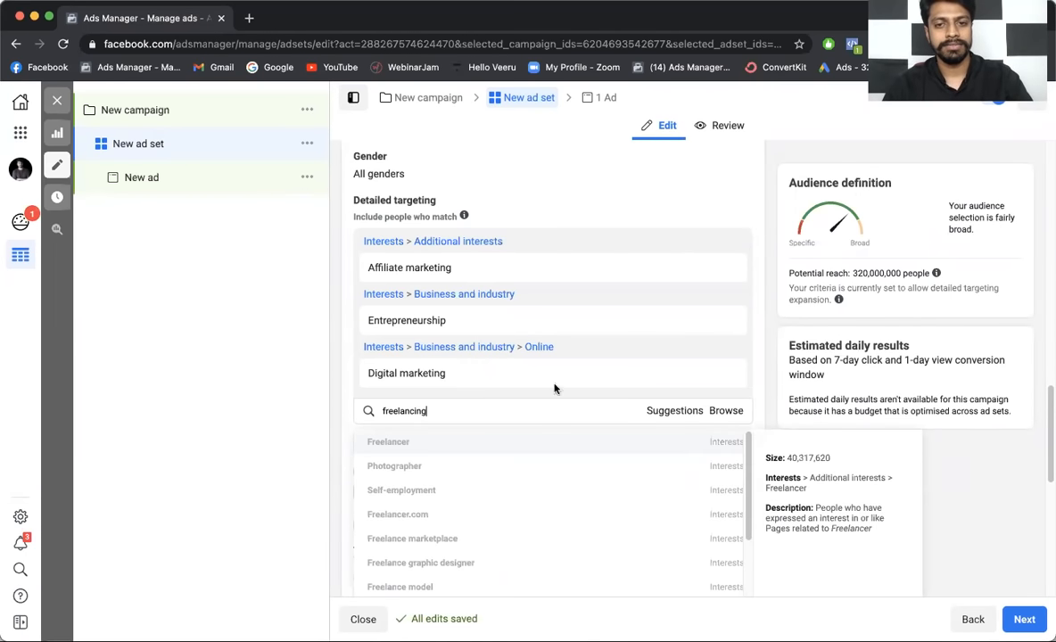
left_click(633, 446)
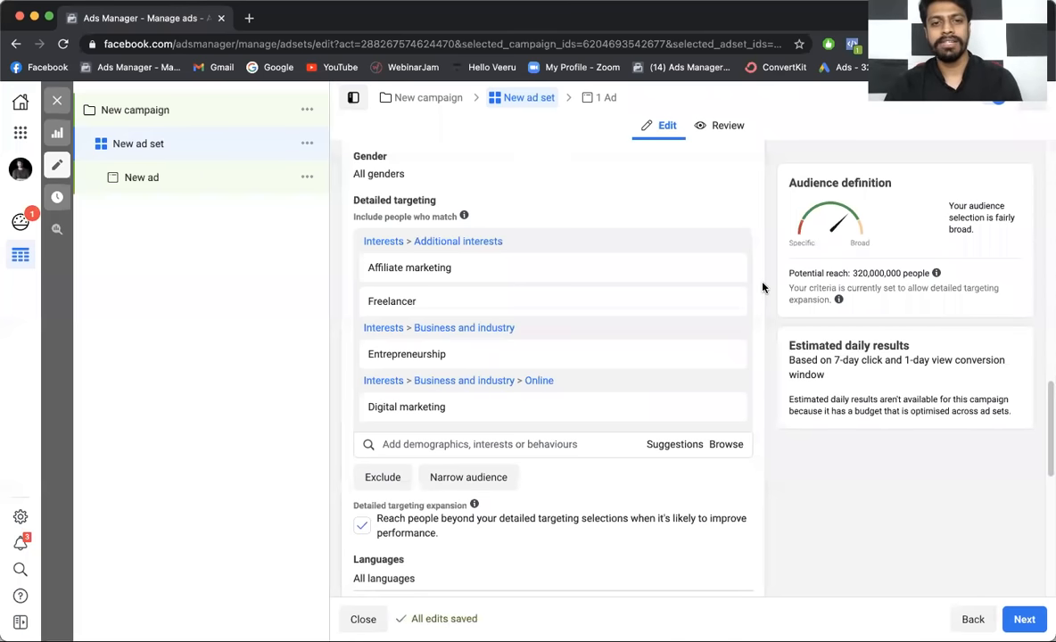
scroll(763, 287, "down", 2)
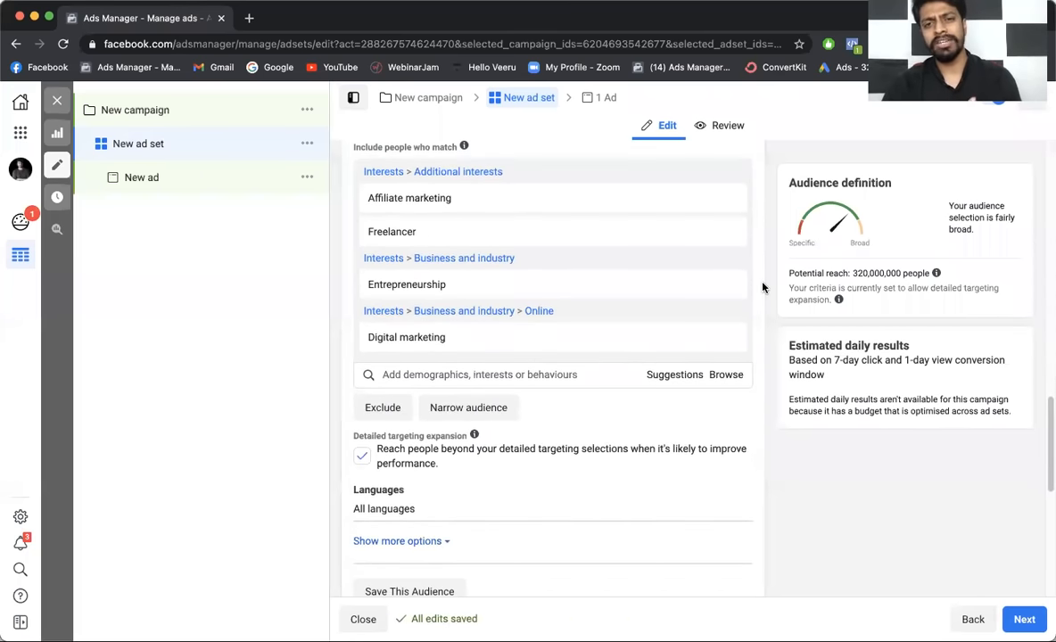
mouse_move(745, 286)
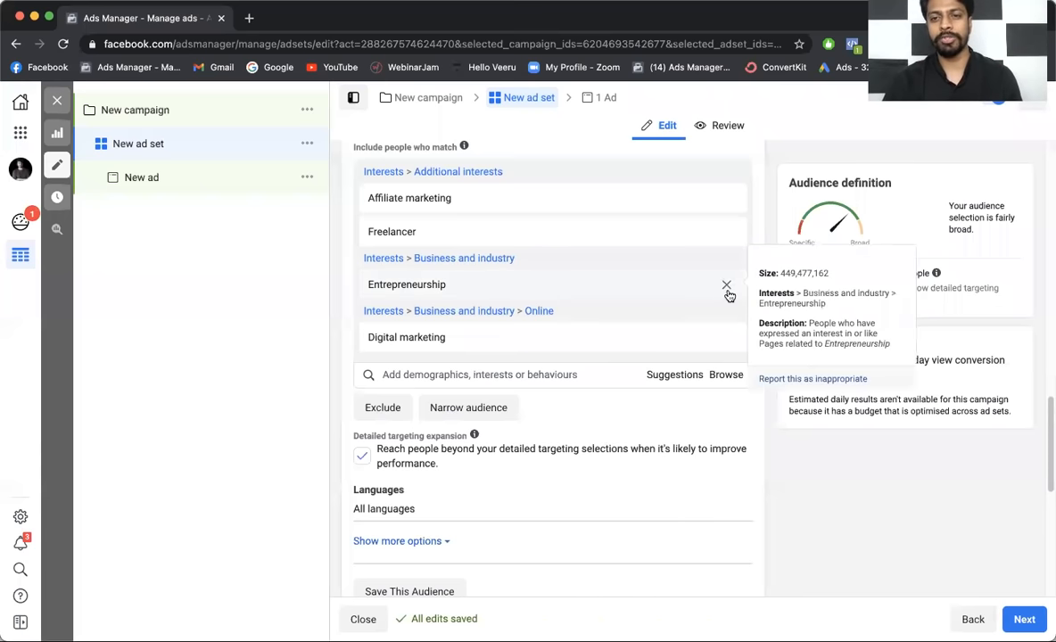
scroll(723, 289, "up", 10)
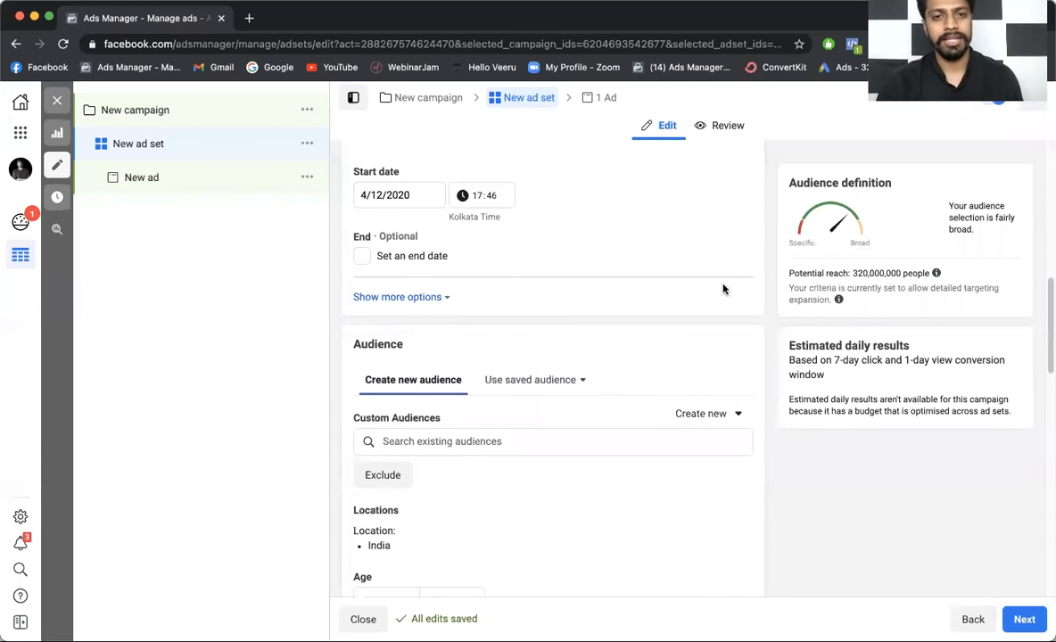
scroll(723, 289, "up", 3)
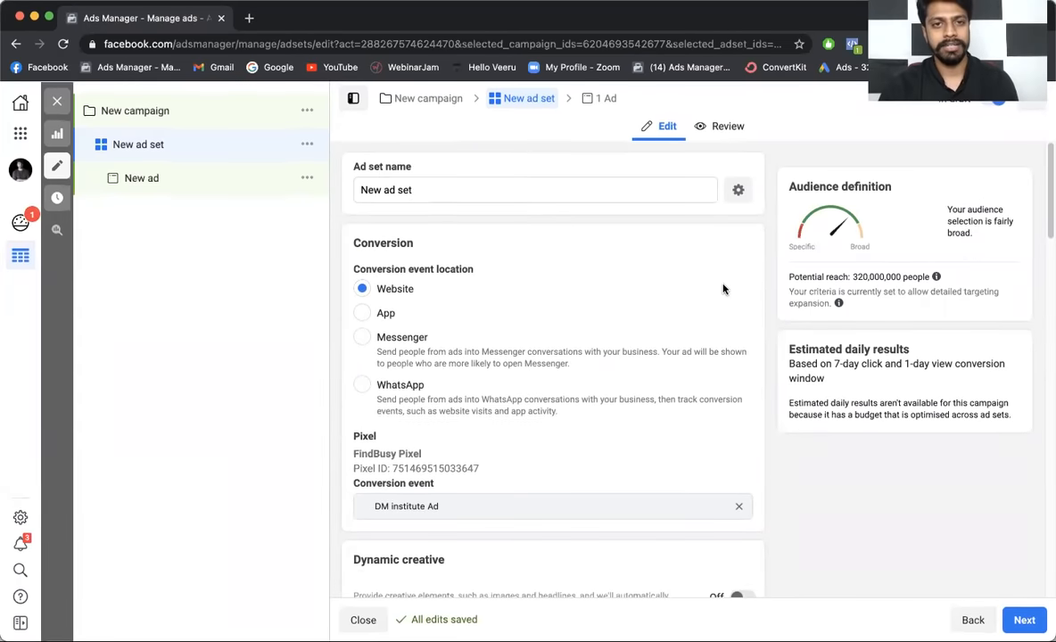
Browse the detailed targeting categories, looking through Behaviours and Demographics down to the All parents options.
scroll(723, 289, "down", 8)
scroll(724, 289, "down", 9)
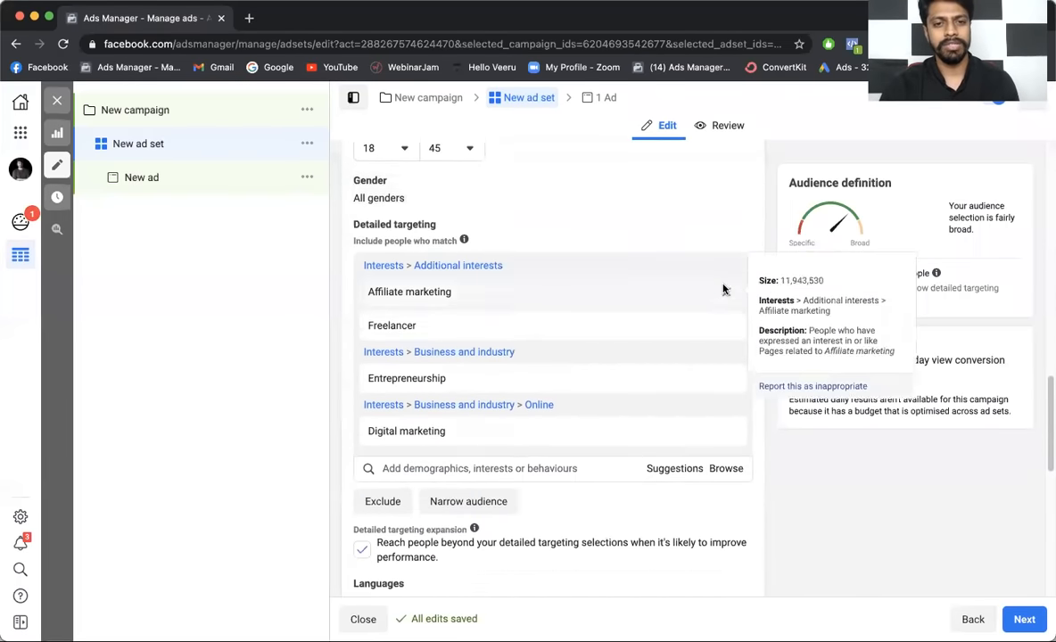
scroll(723, 289, "down", 2)
scroll(723, 289, "up", 6)
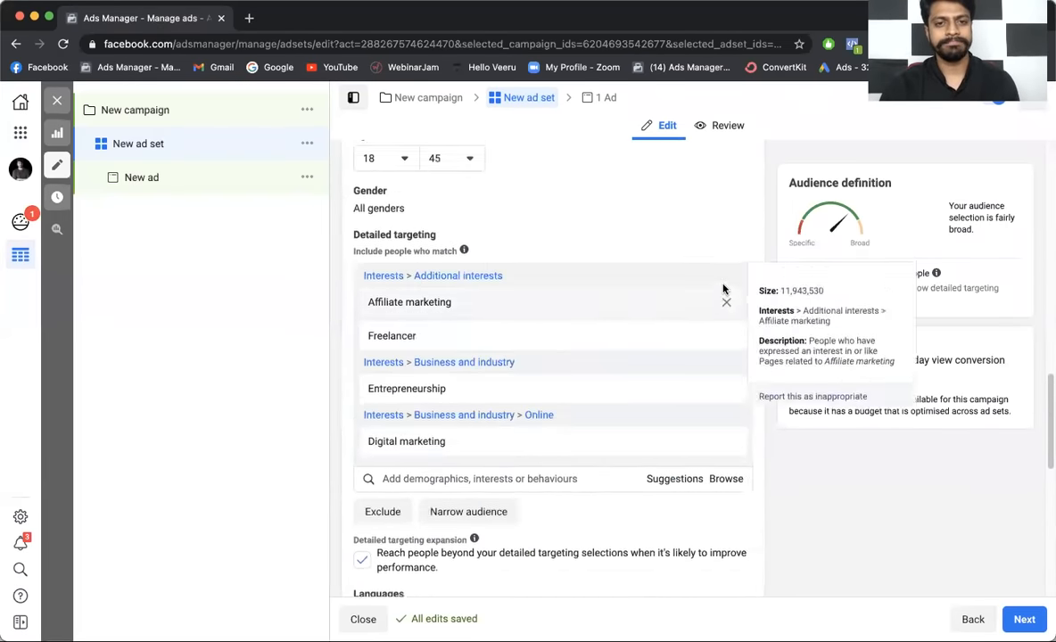
scroll(724, 289, "down", 6)
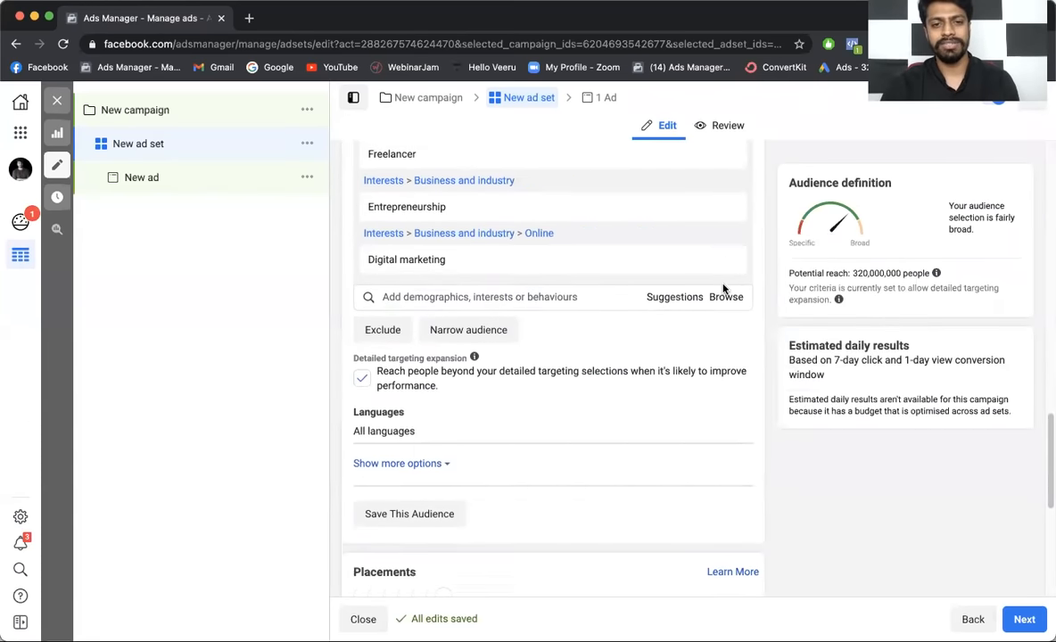
left_click(728, 219)
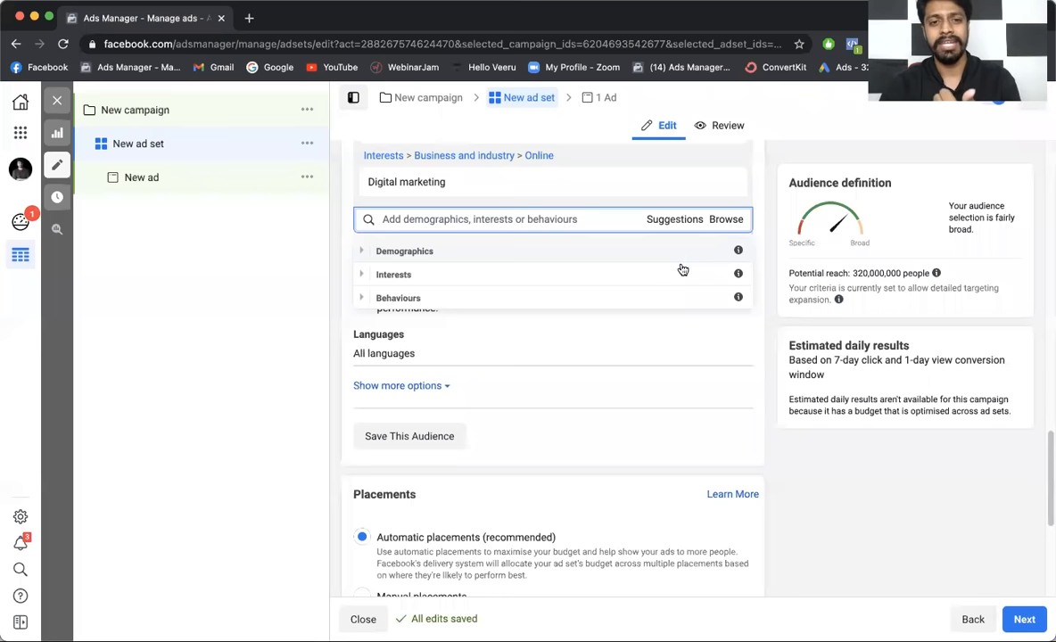
left_click(657, 297)
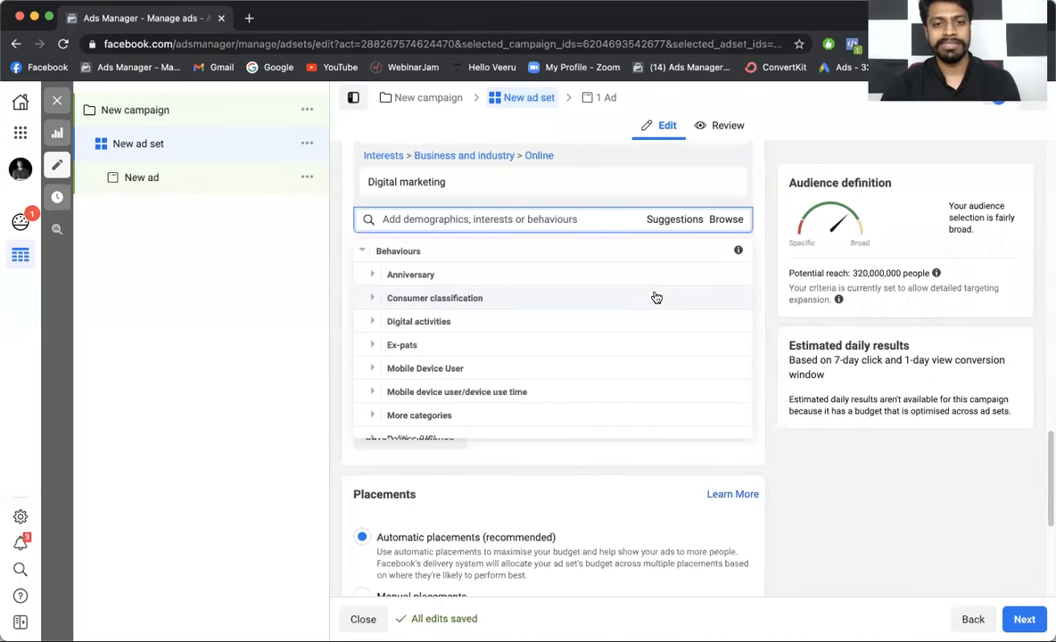
scroll(656, 297, "up", 3)
left_click(641, 249)
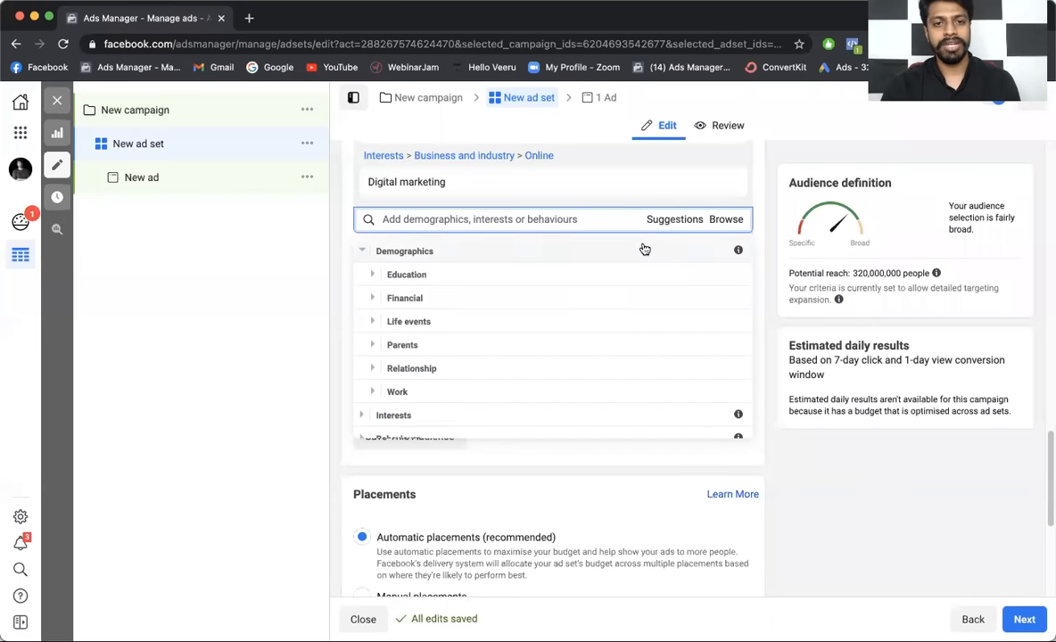
left_click(534, 346)
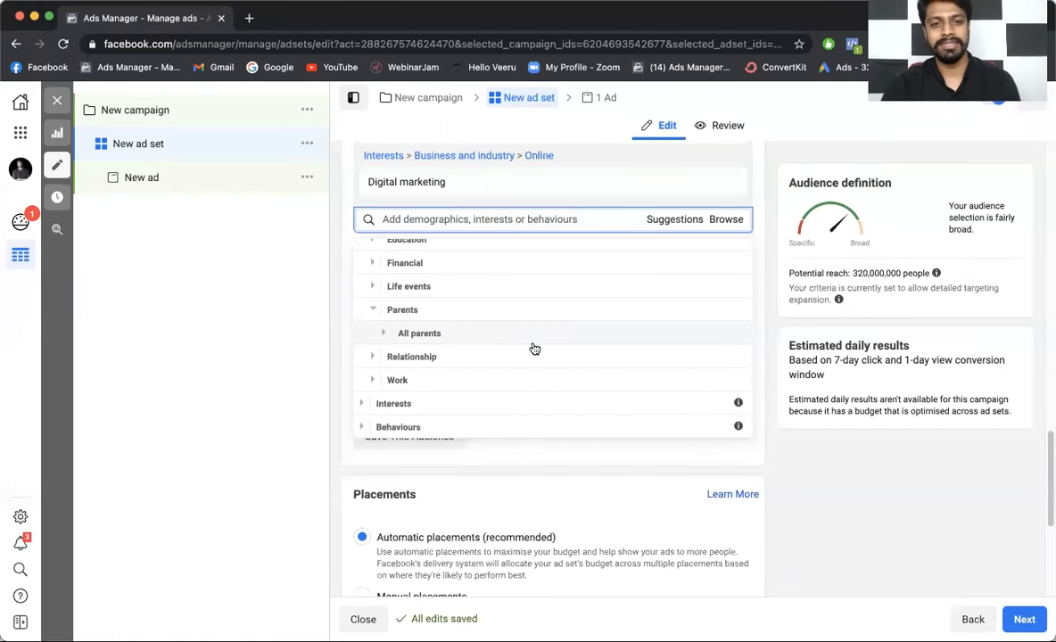
left_click(534, 346)
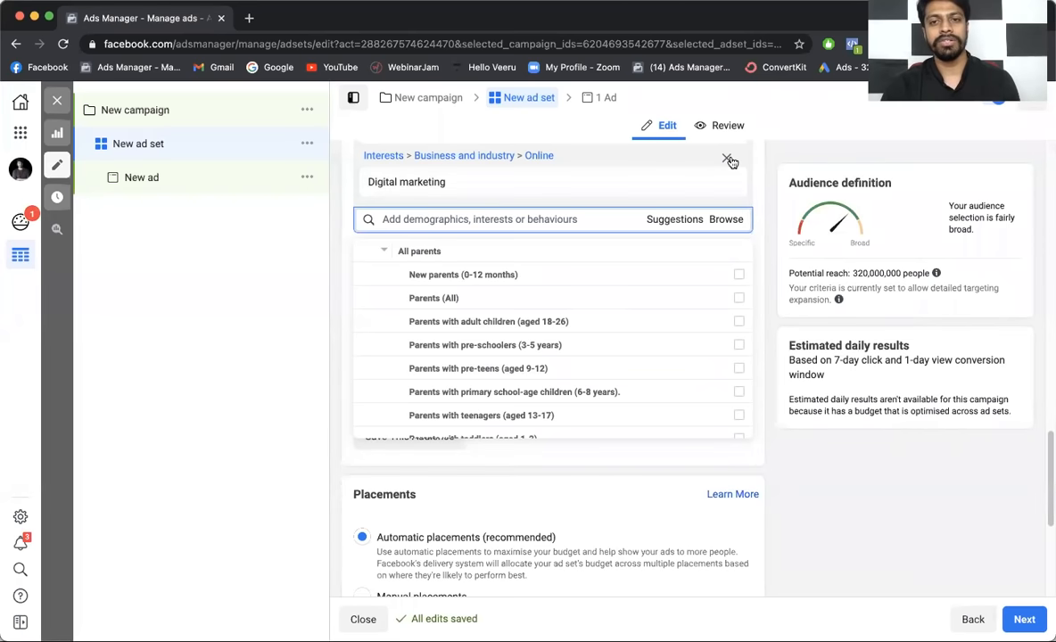
Remove the Digital marketing interest, search for "digital marketing" and add the interest back to the detailed targeting.
left_click(729, 160)
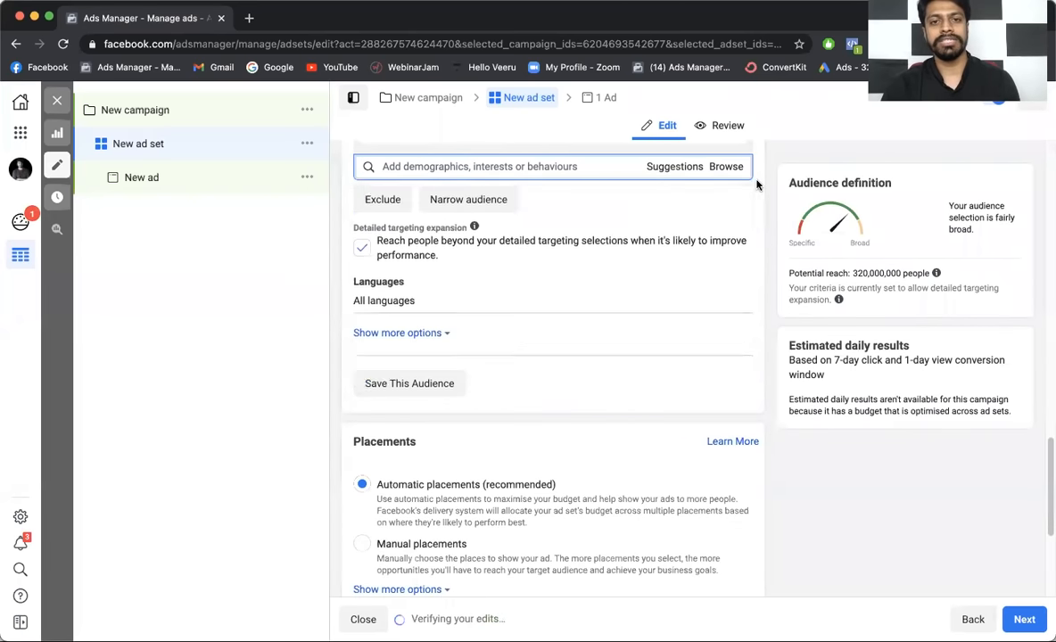
scroll(758, 186, "up", 4)
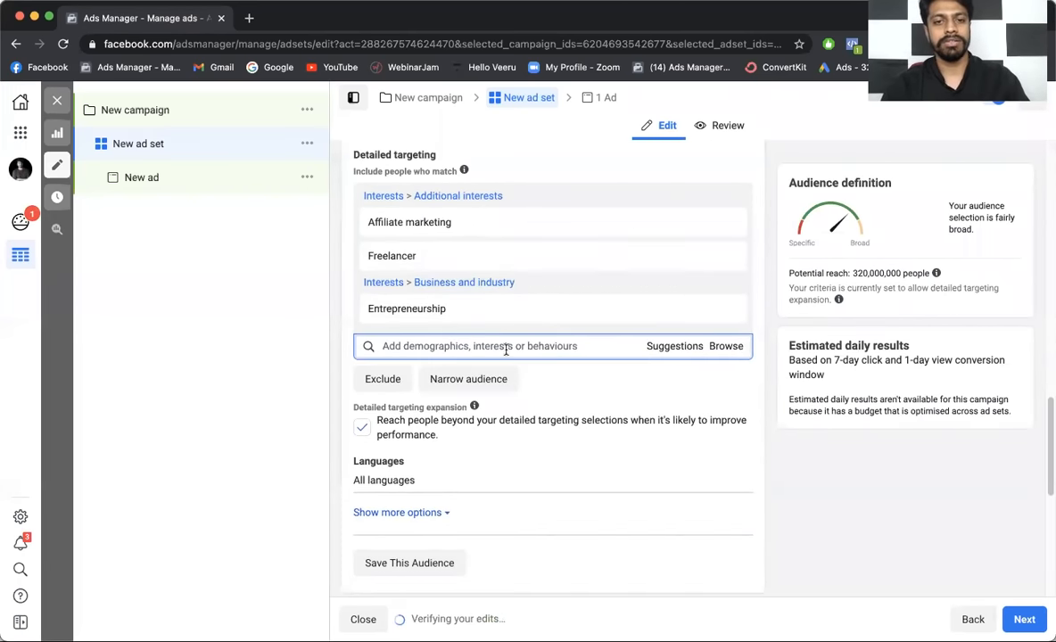
type("digital marketing")
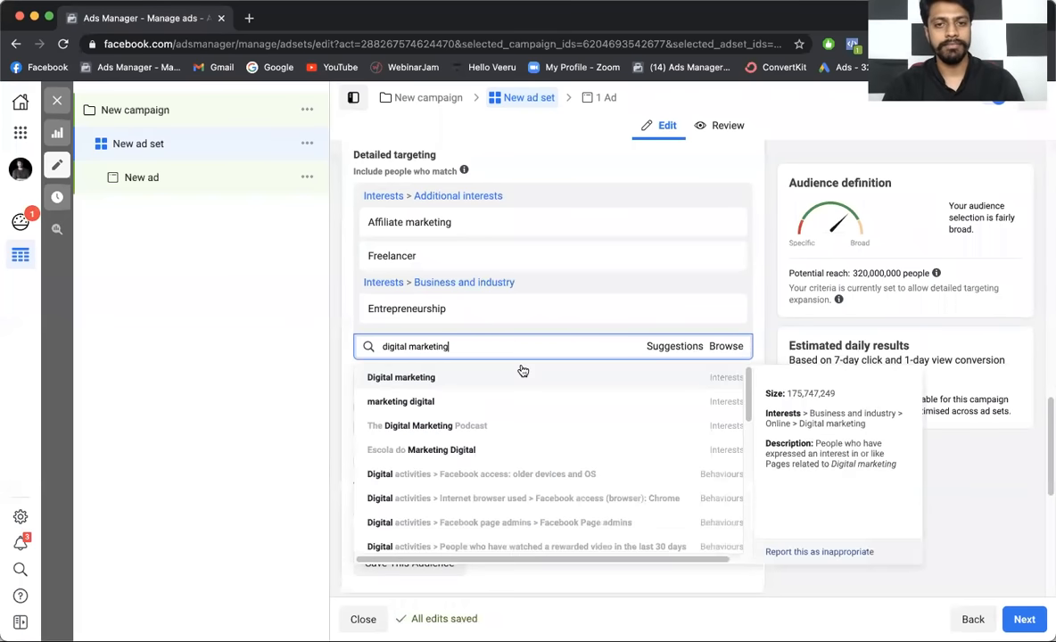
left_click(523, 375)
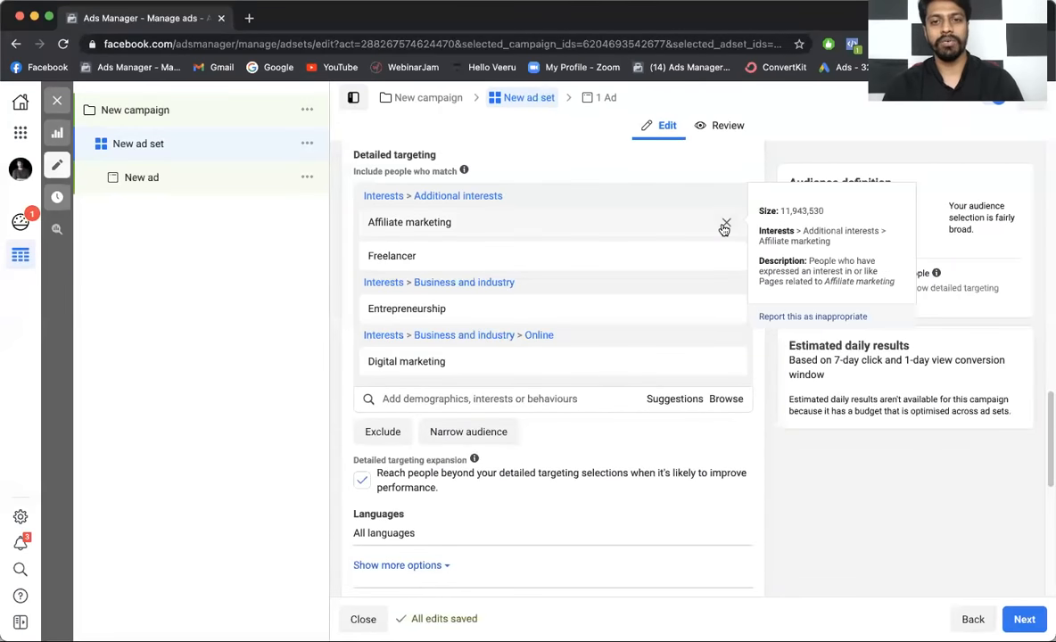
Remove the Affiliate marketing, Freelancer and Entrepreneurship interests from the detailed targeting, keeping only Digital marketing.
left_click(724, 224)
left_click(725, 225)
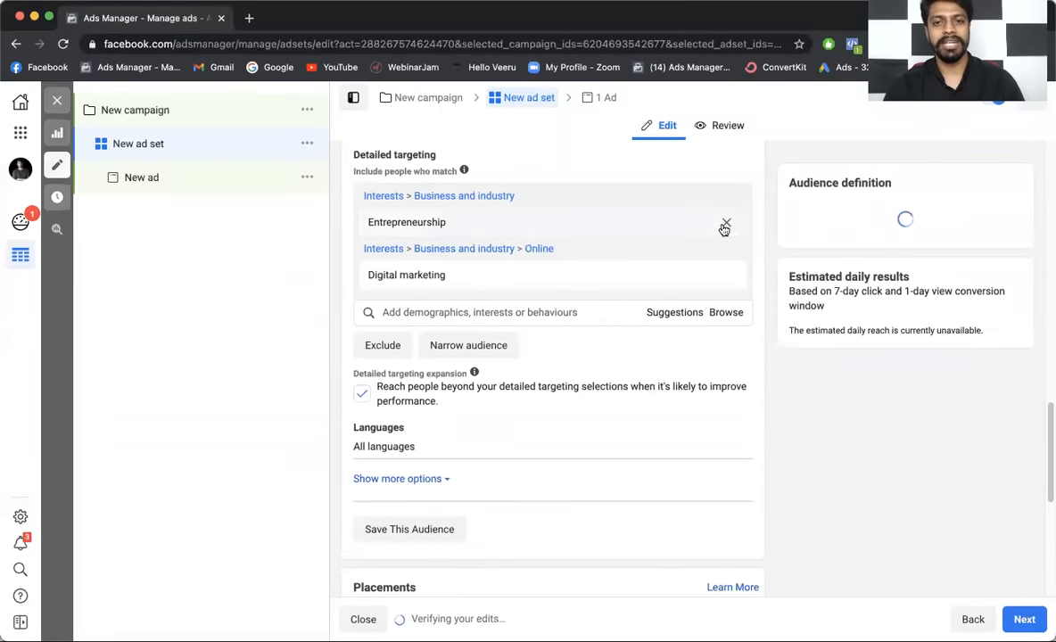
left_click(725, 224)
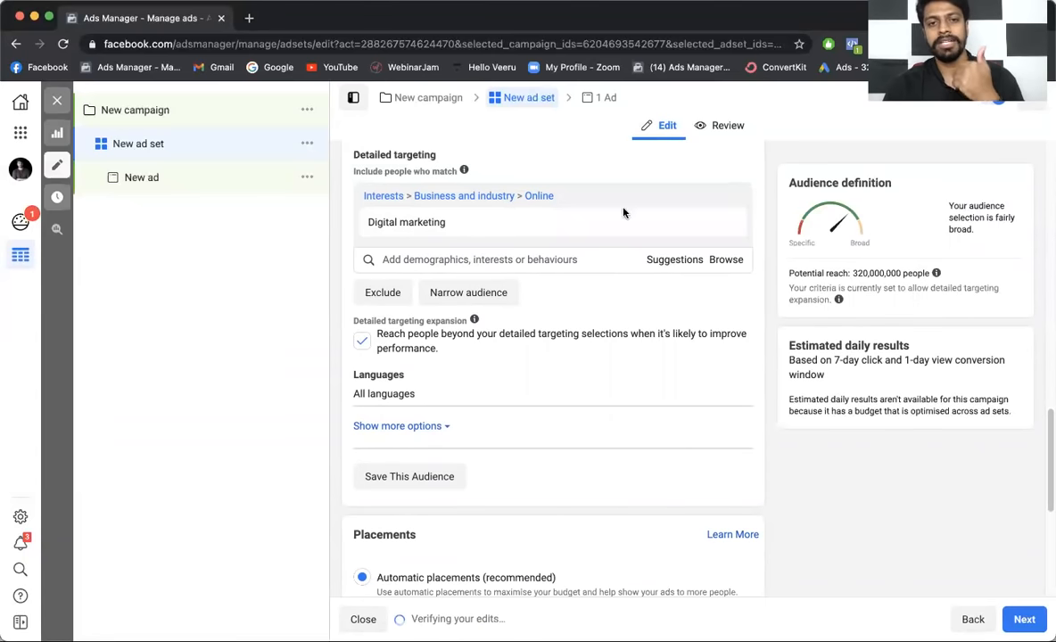
Switch the ad set to manual placements and exclude the Audience Network platform.
scroll(533, 316, "down", 5)
scroll(532, 321, "down", 3)
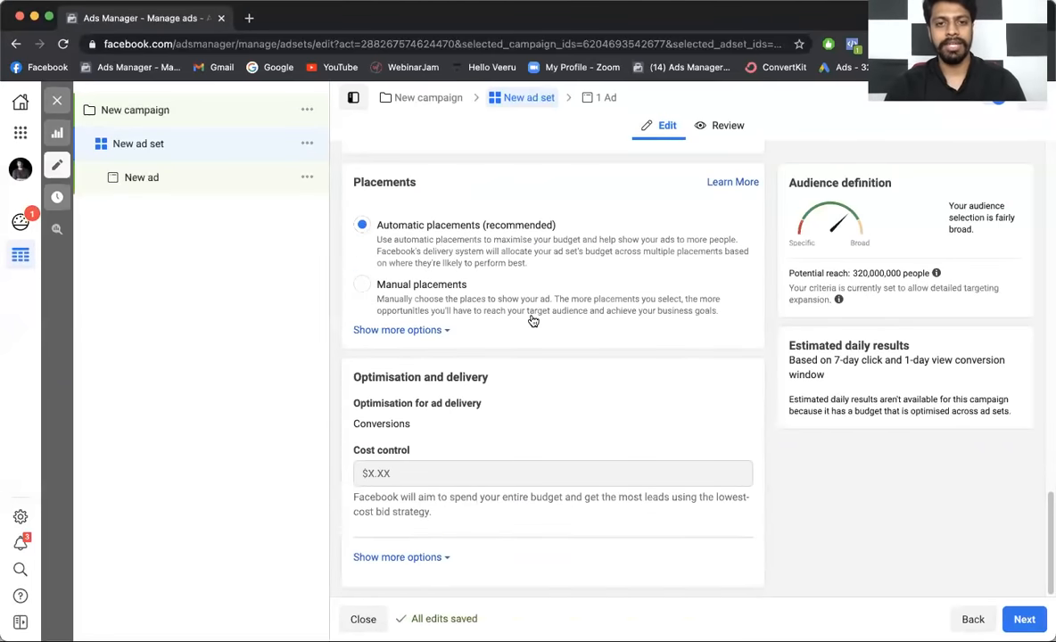
left_click(423, 298)
scroll(592, 330, "down", 3)
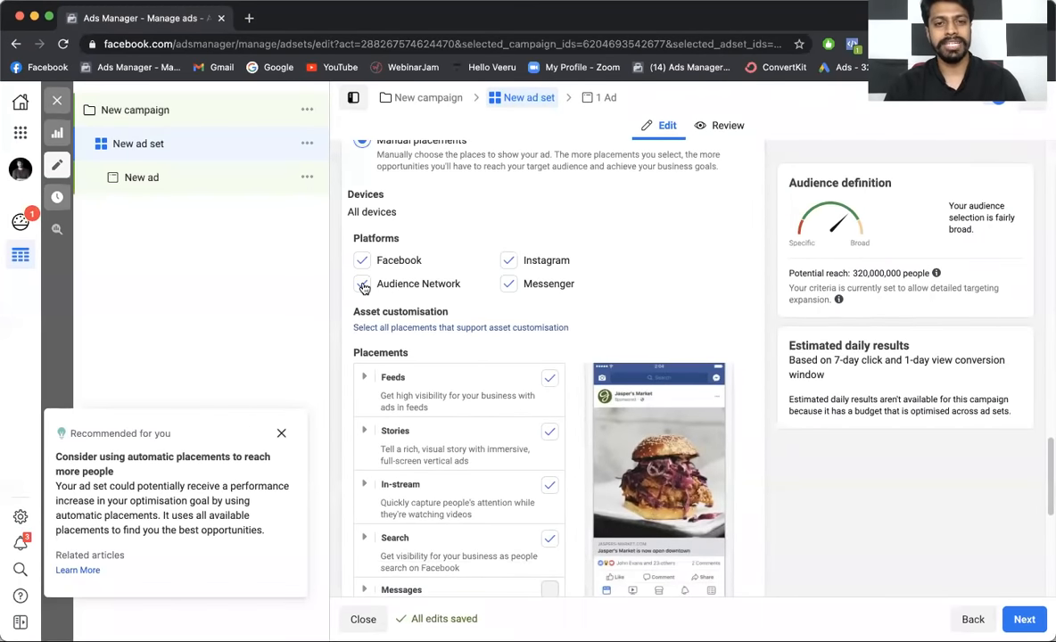
left_click(362, 285)
Exclude the In-stream, Search and In-article placements and continue to the ad settings.
scroll(704, 256, "down", 5)
scroll(705, 256, "up", 2)
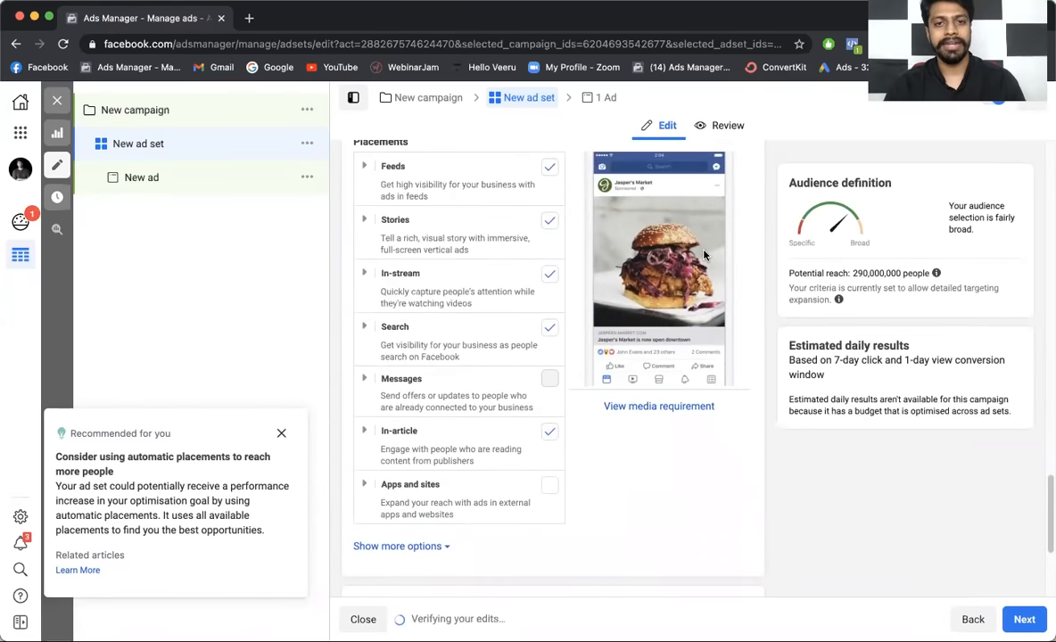
scroll(705, 256, "up", 1)
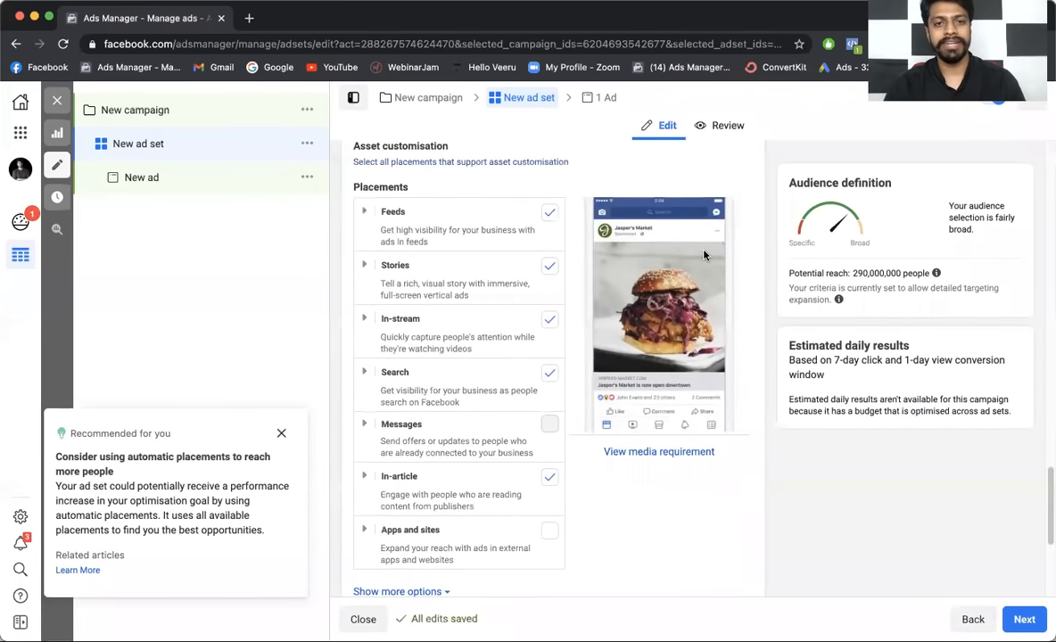
left_click(550, 321)
left_click(550, 375)
left_click(548, 479)
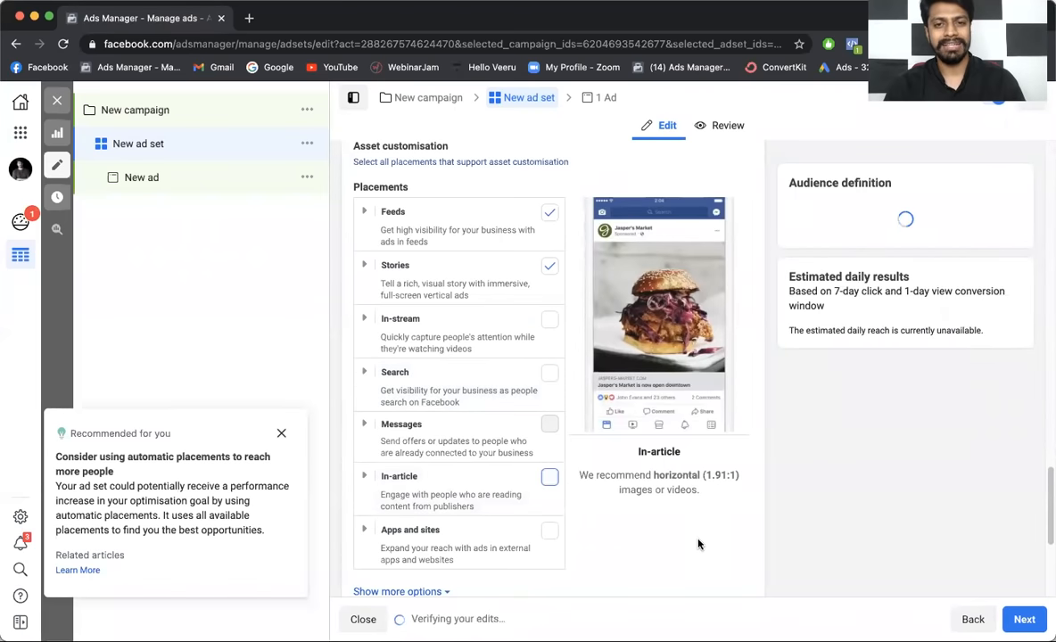
scroll(727, 486, "down", 5)
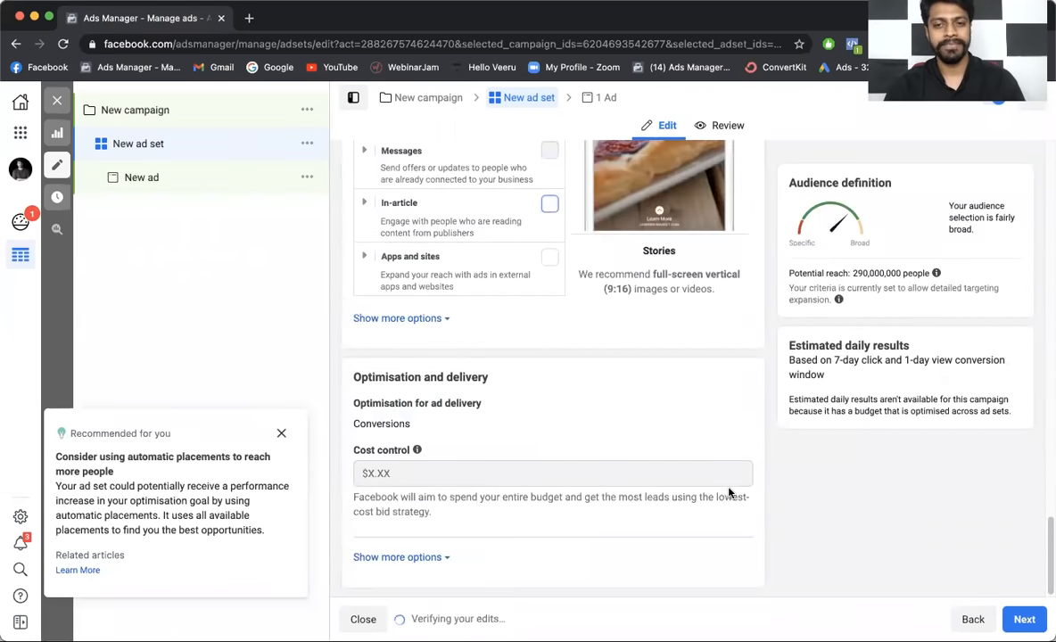
left_click(1024, 620)
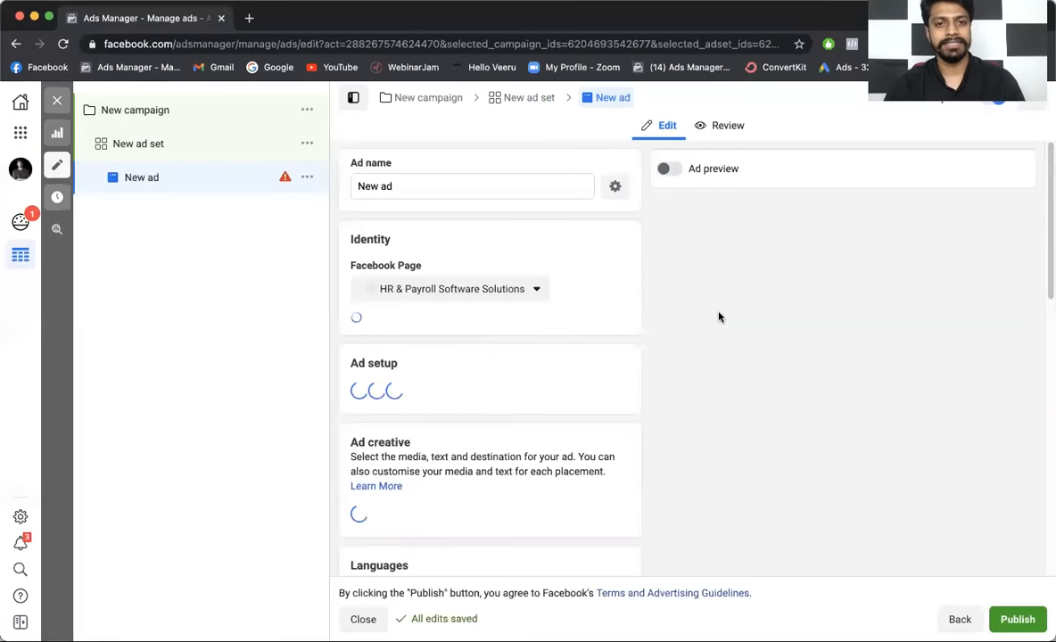
Open the Facebook Page choices for the ad, search them for "helloveeru" and clear the search.
left_click(547, 288)
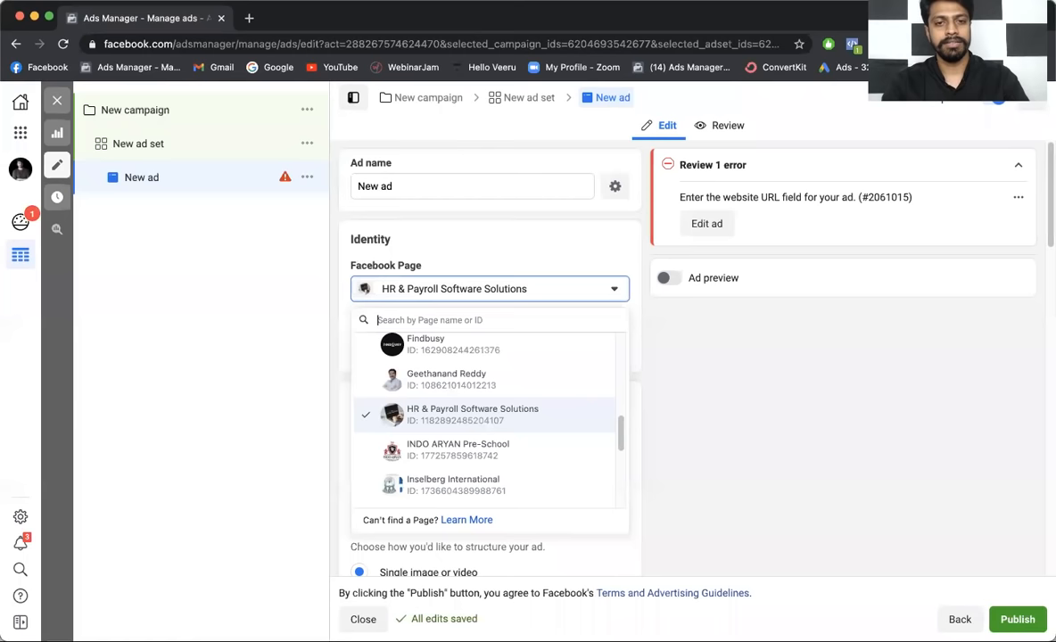
type("helloveeru")
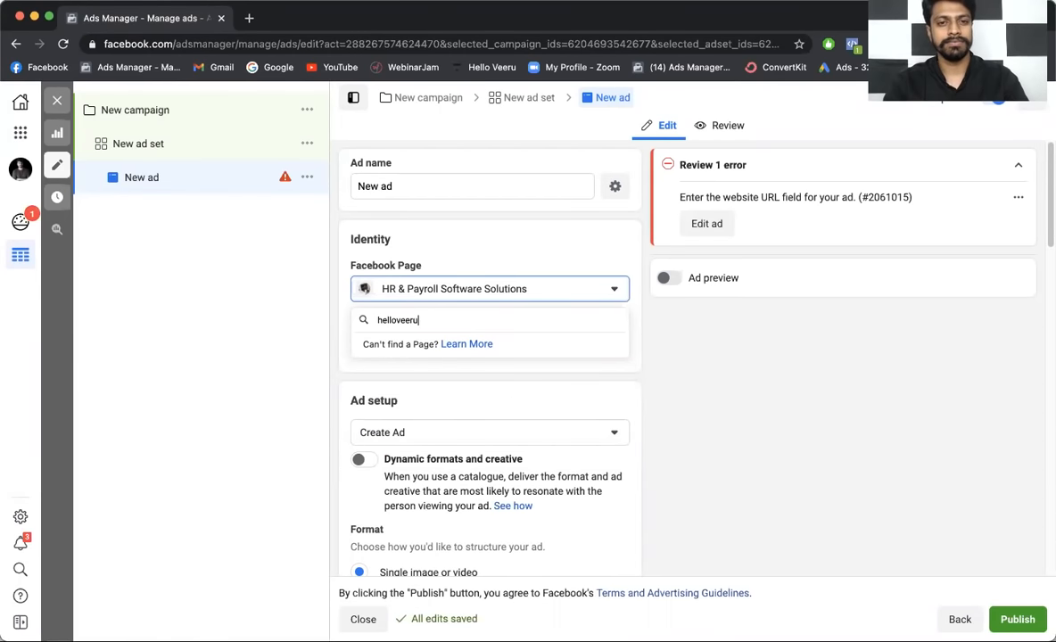
key("BackSpace")
key("BackSpace")
key("BackSpace")
key("BackSpace")
key("BackSpace")
key("BackSpace")
key("BackSpace")
key("BackSpace")
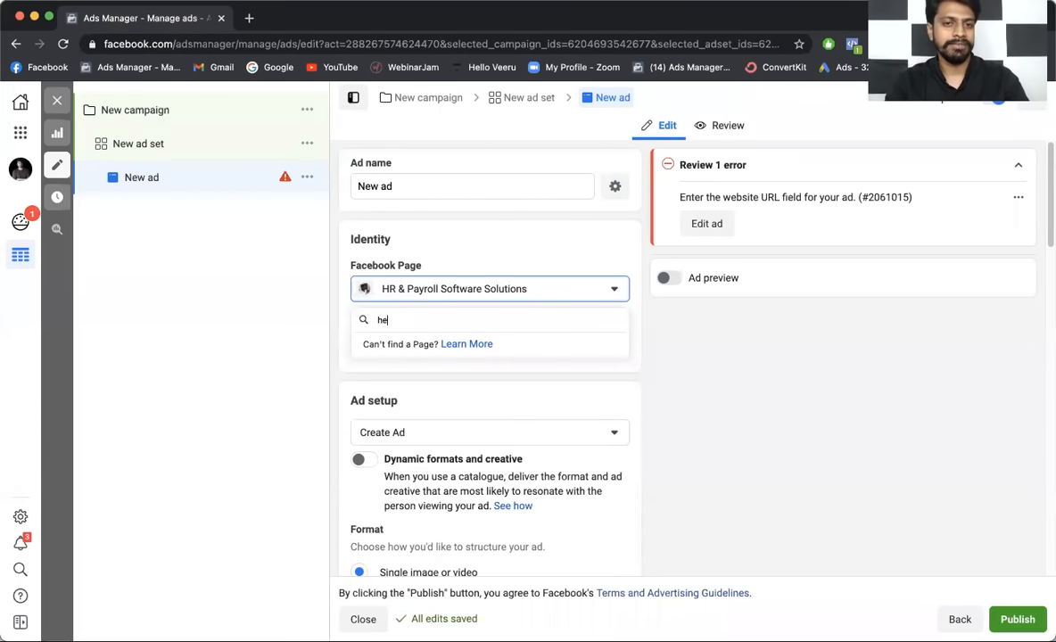
key("BackSpace")
key("BackSpace")
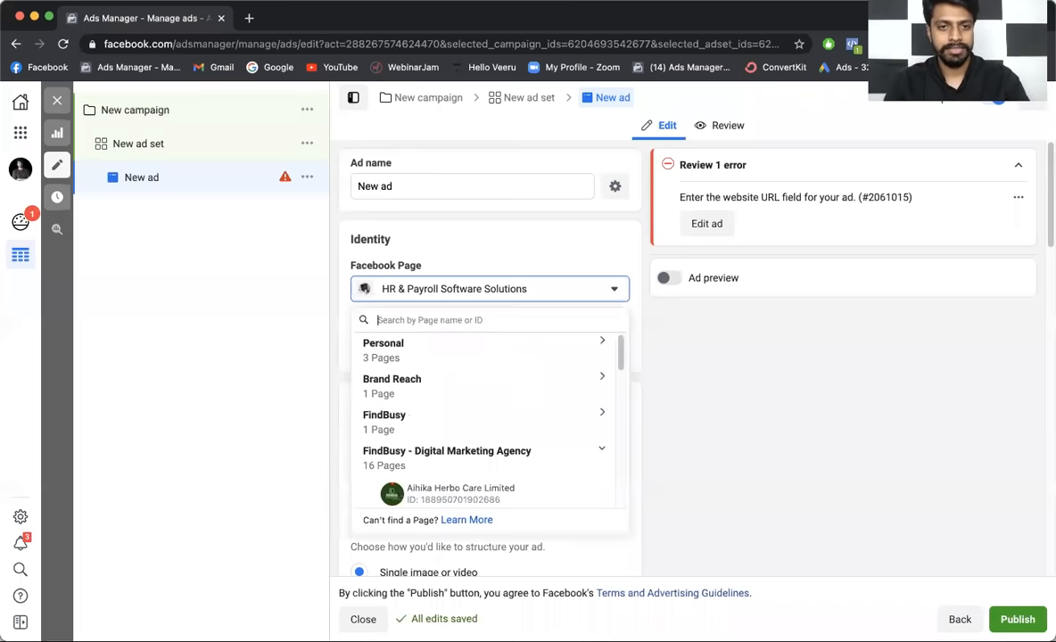
Browse the page groups and choose the page in the HelloVeeru group as the ad's Facebook Page.
left_click(502, 356)
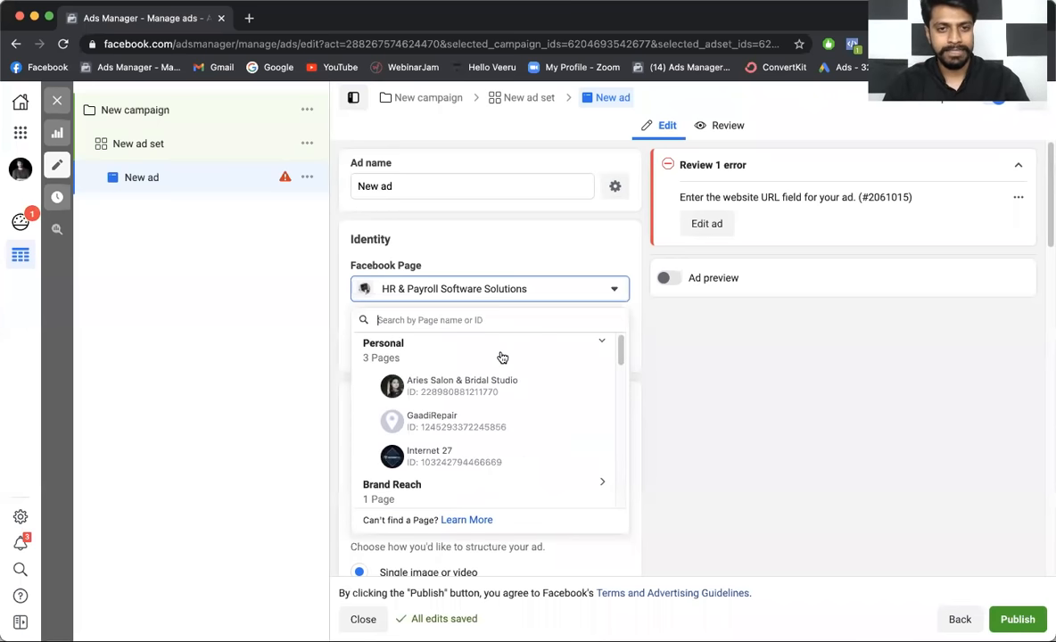
left_click(496, 350)
left_click(489, 386)
left_click(488, 386)
scroll(483, 415, "down", 3)
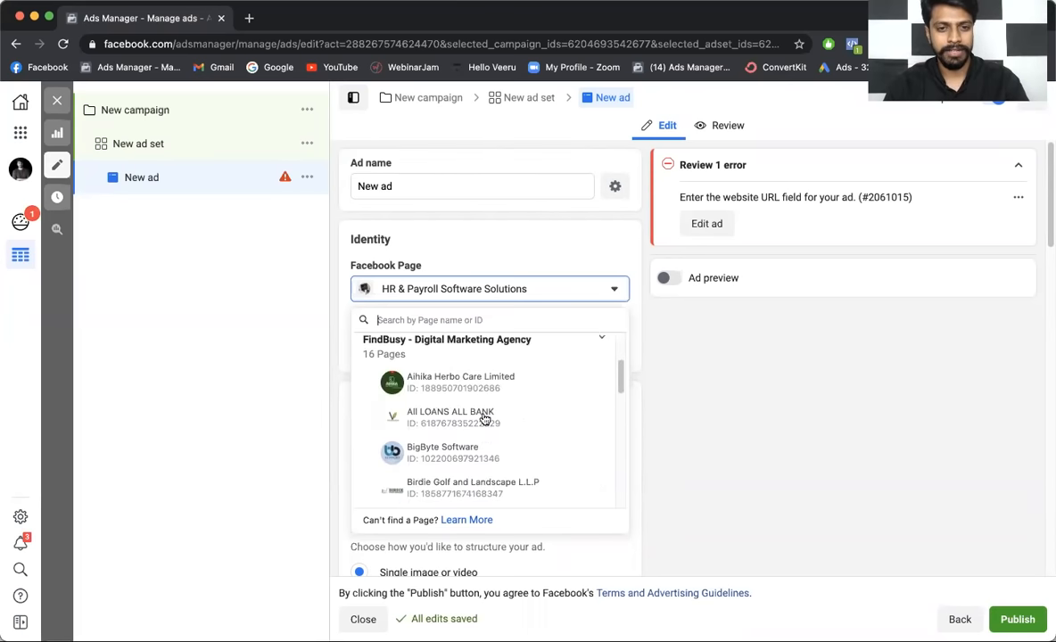
scroll(484, 418, "down", 3)
scroll(483, 417, "up", 6)
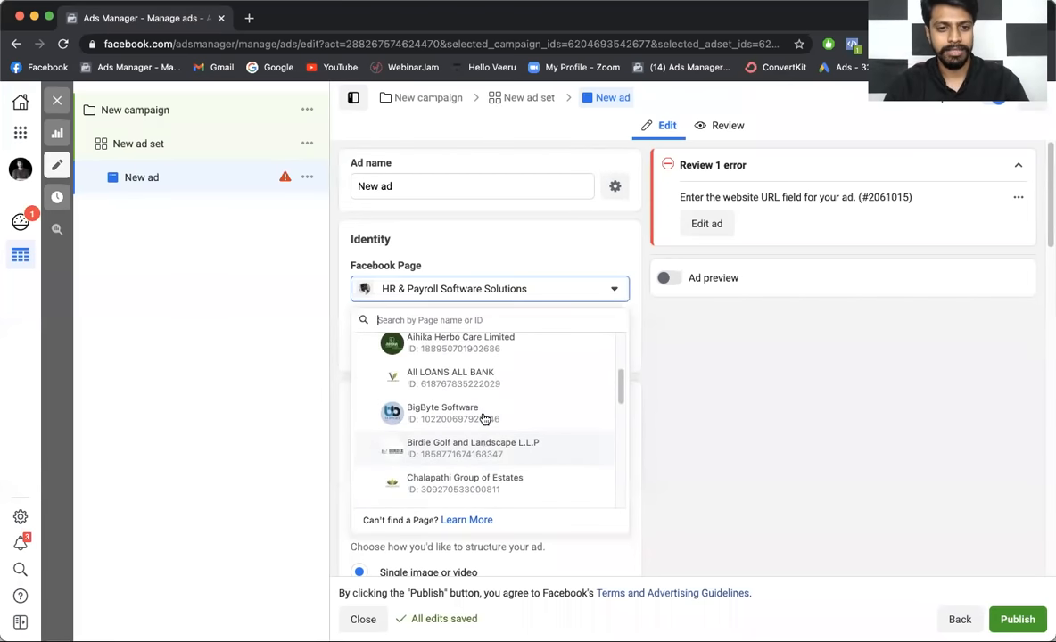
left_click(476, 396)
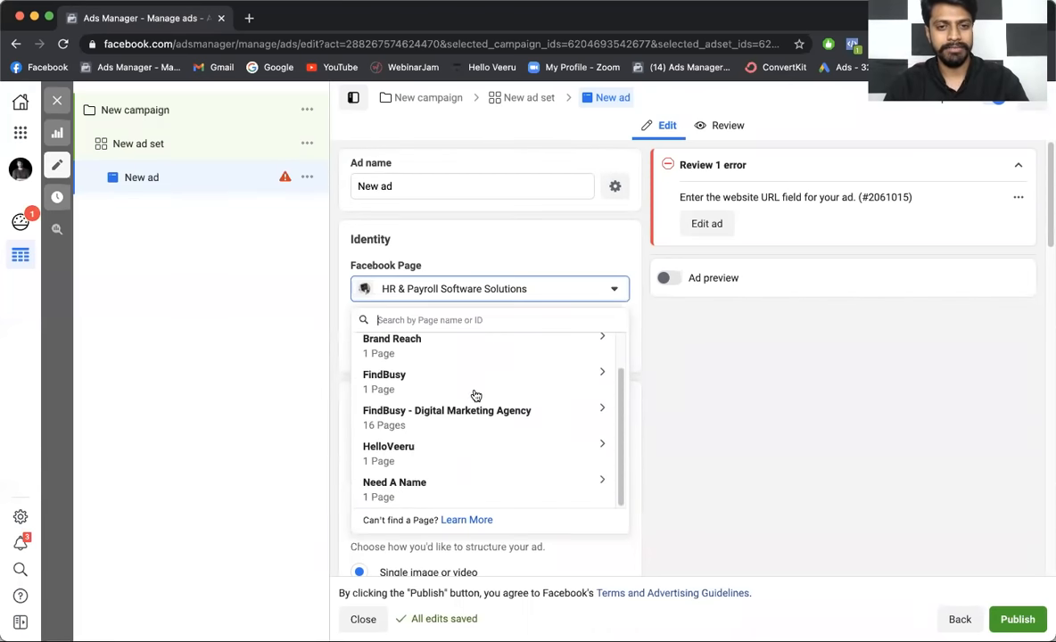
left_click(459, 454)
left_click(438, 467)
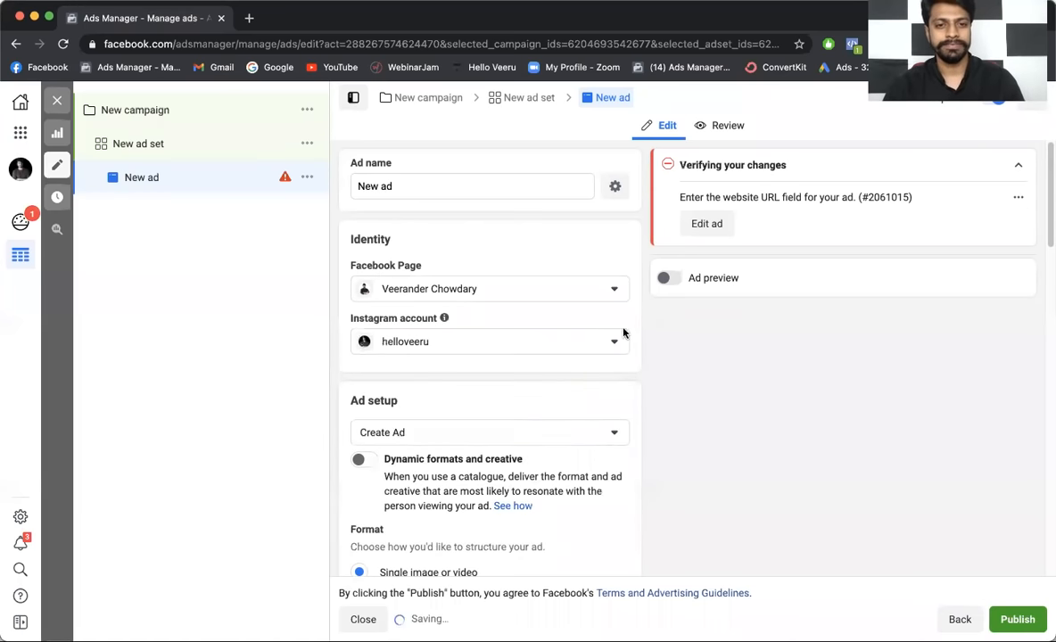
For the ad's website URL, open dm.helloveeru.com in a new browser tab and copy its address.
scroll(661, 350, "down", 3)
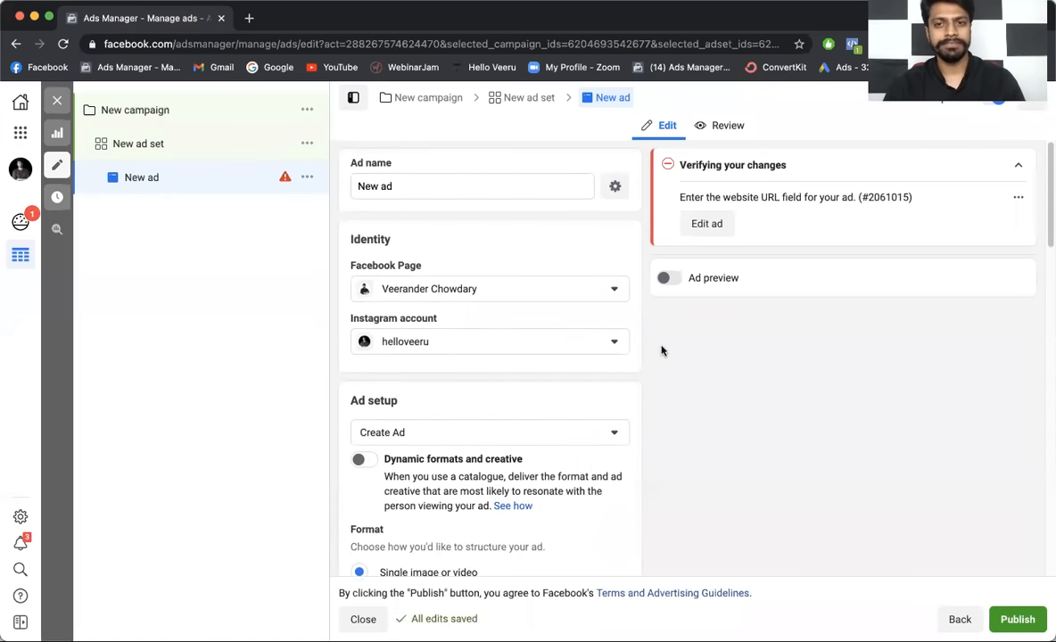
scroll(661, 350, "down", 10)
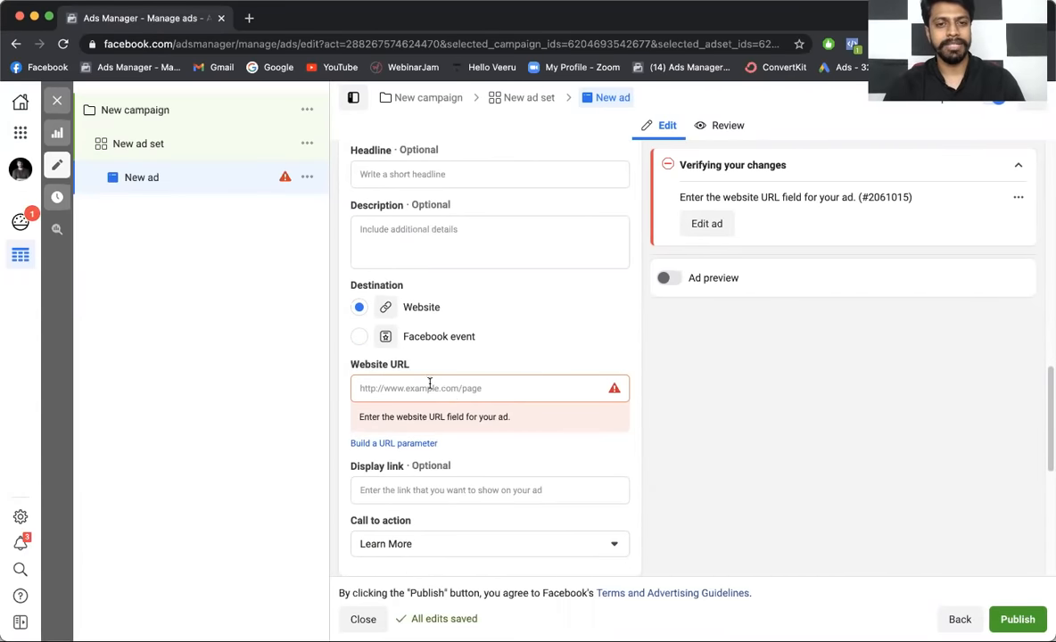
left_click(429, 385)
left_click(251, 18)
type("dm.helloveeru.com")
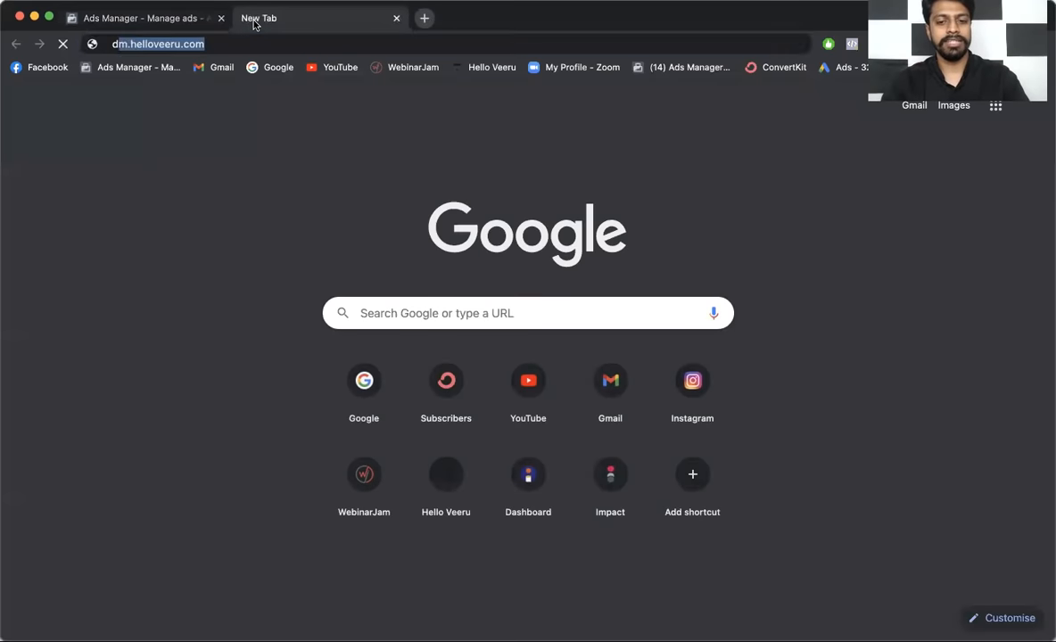
key("Return")
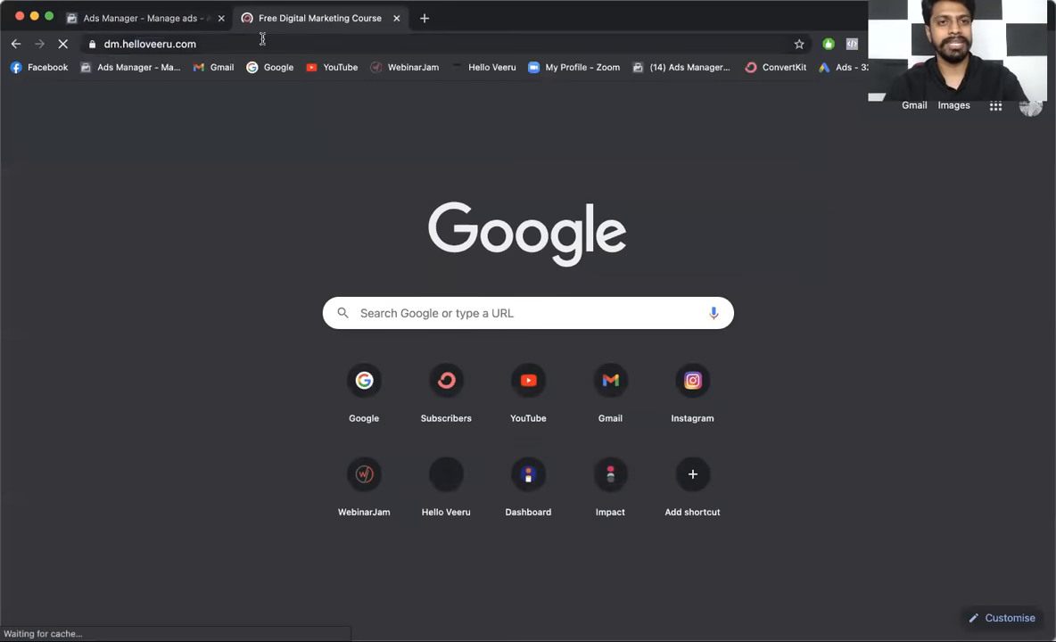
left_click(263, 39)
key("ctrl+c")
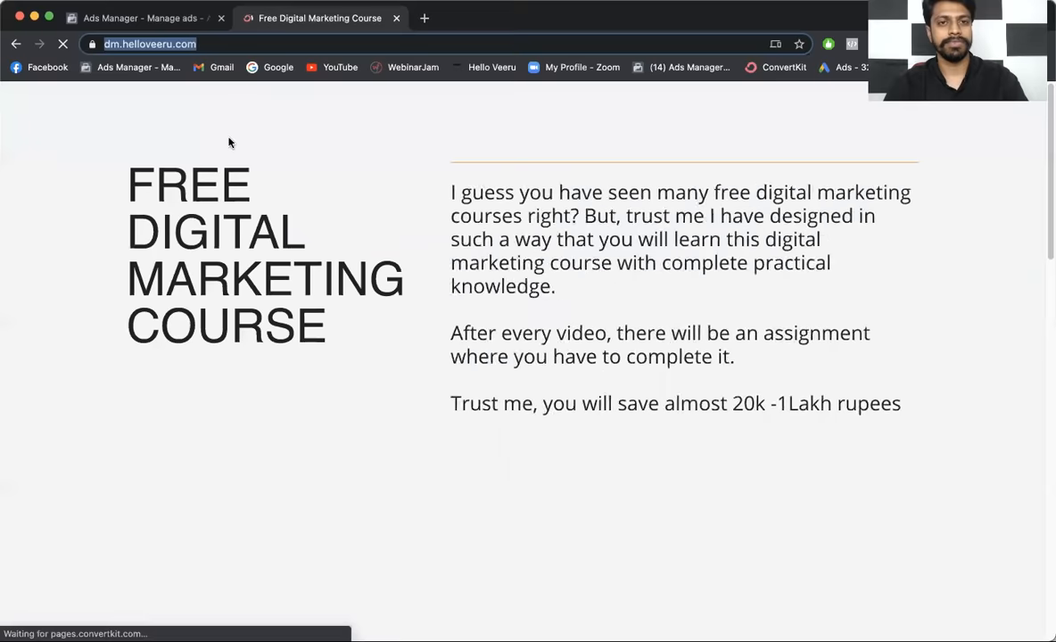
scroll(164, 202, "down", 15)
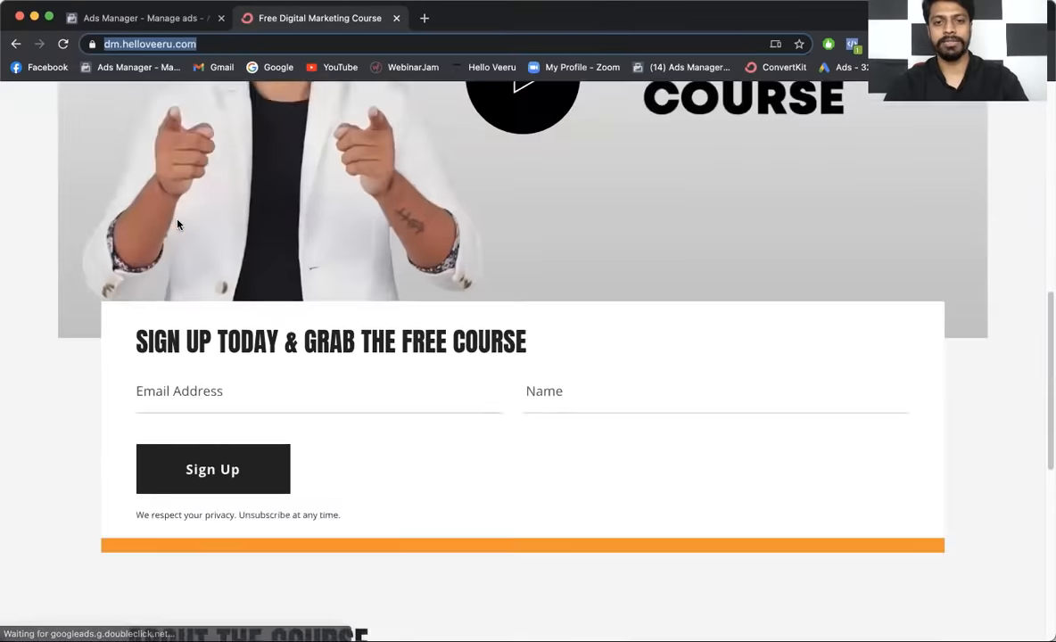
scroll(163, 201, "up", 15)
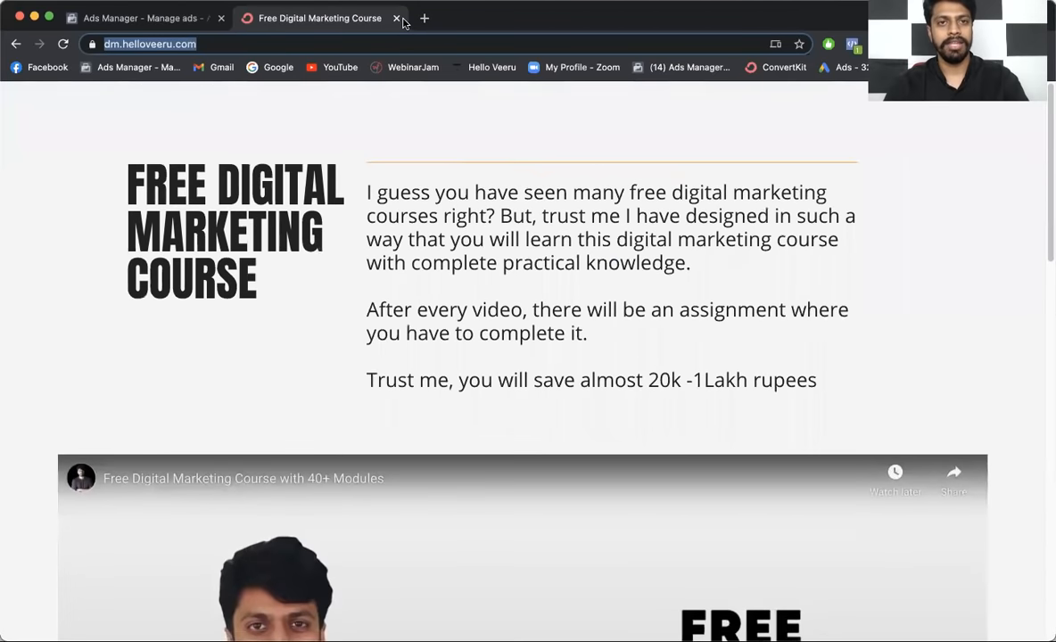
left_click(397, 18)
left_click(420, 388)
key("ctrl+v")
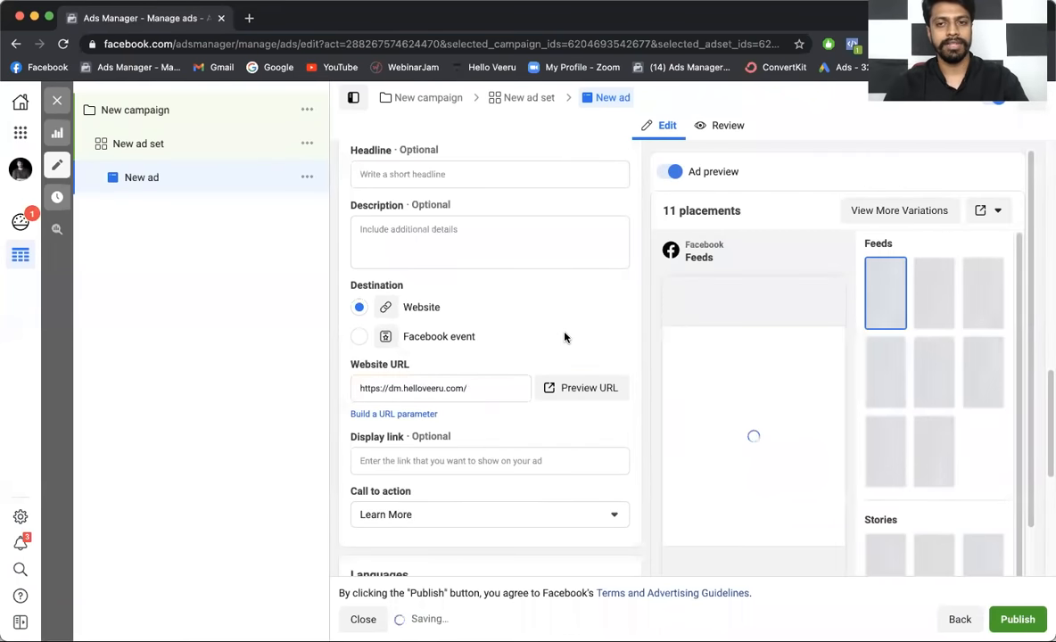
Upload the video AD 4_1 FINAL.mp4 as the media of the ad creative.
scroll(656, 299, "down", 2)
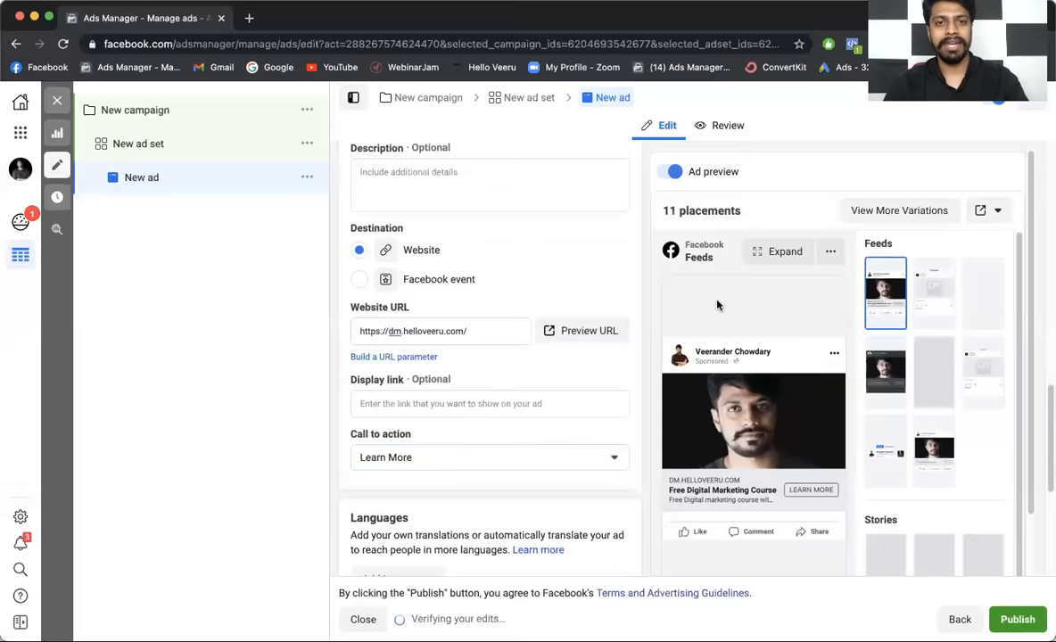
scroll(553, 301, "up", 5)
left_click(432, 259)
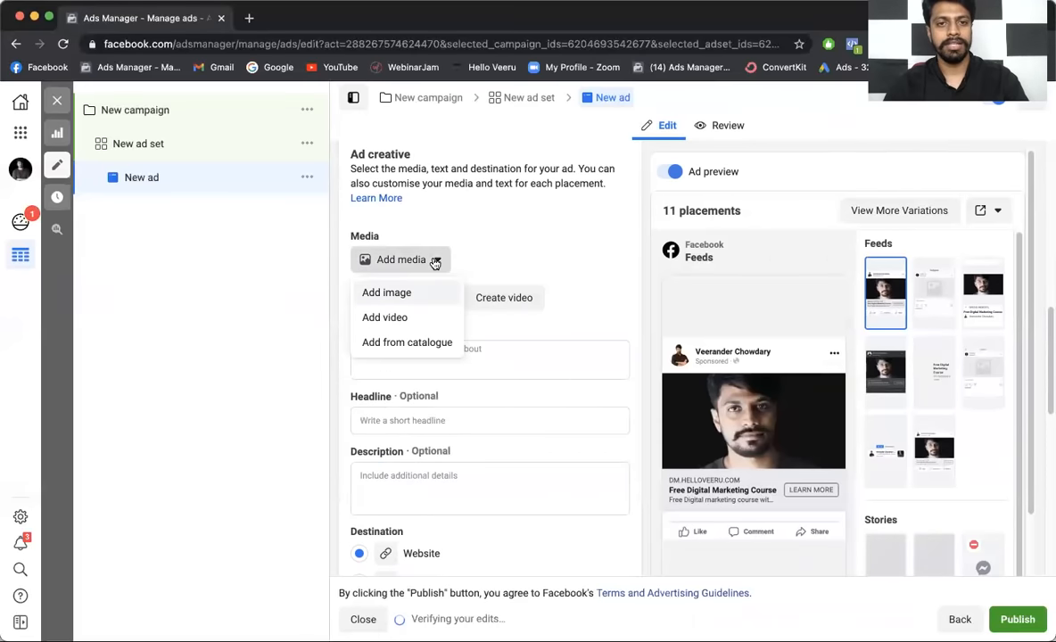
left_click(415, 318)
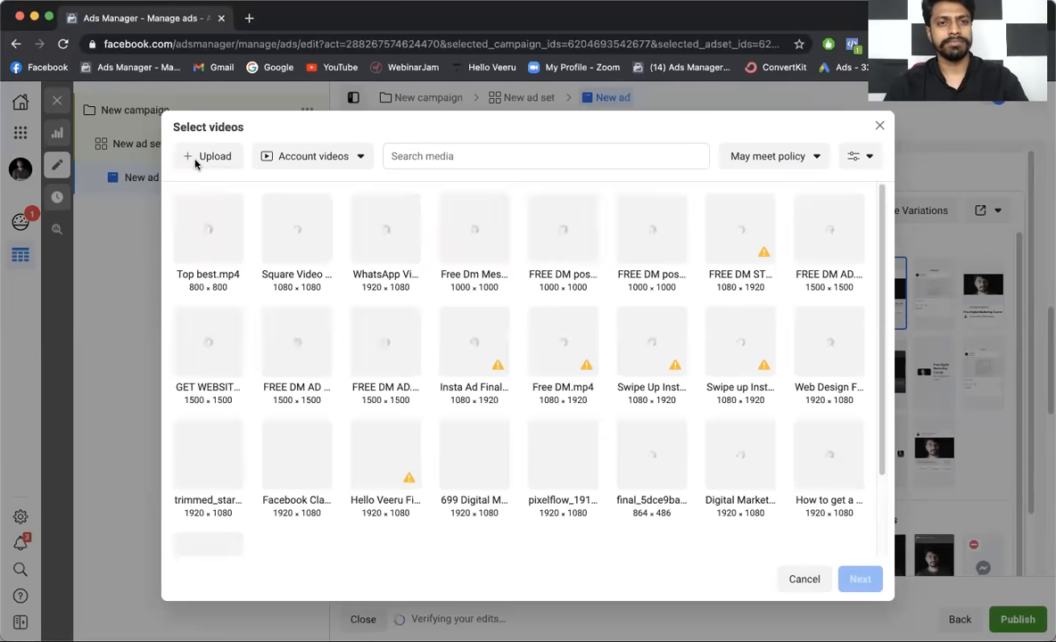
left_click(208, 156)
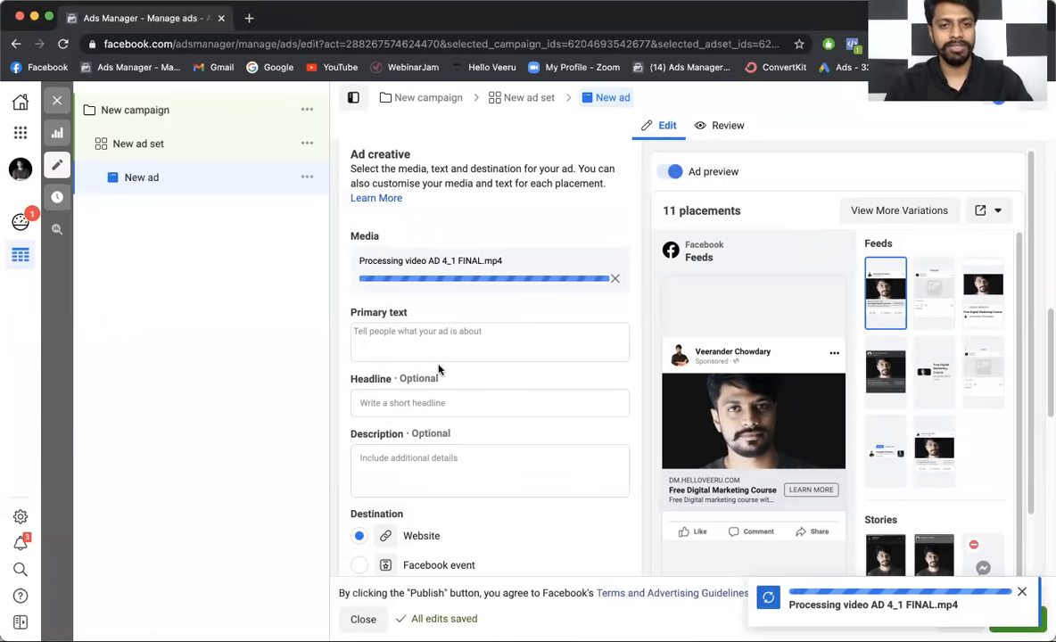
Enter "This is the heading & it needs to be creative" as the ad's headline.
left_click(429, 400)
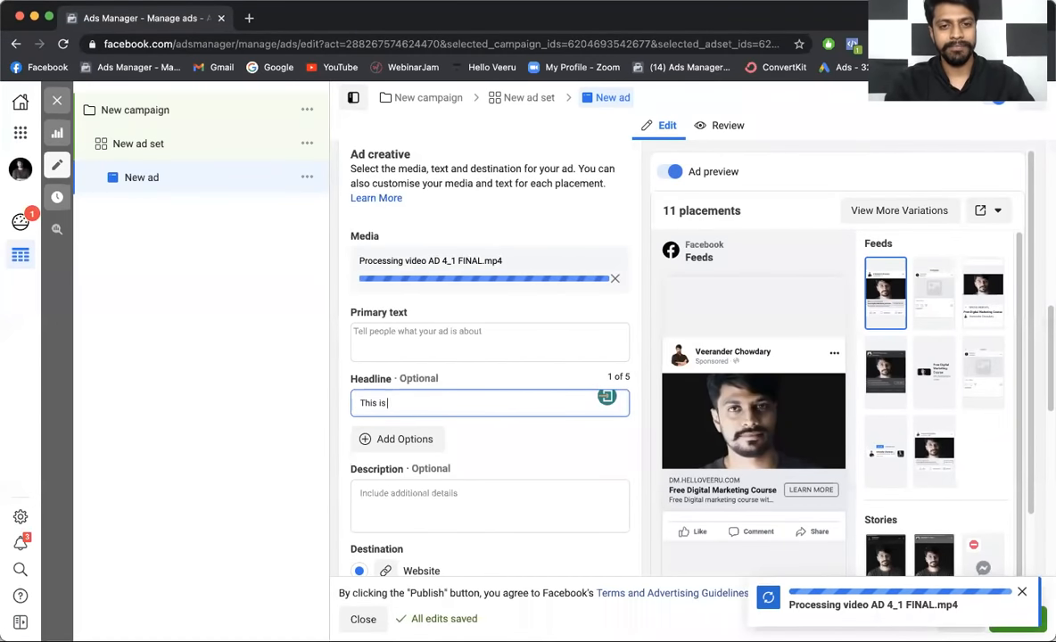
type("This is the heading")
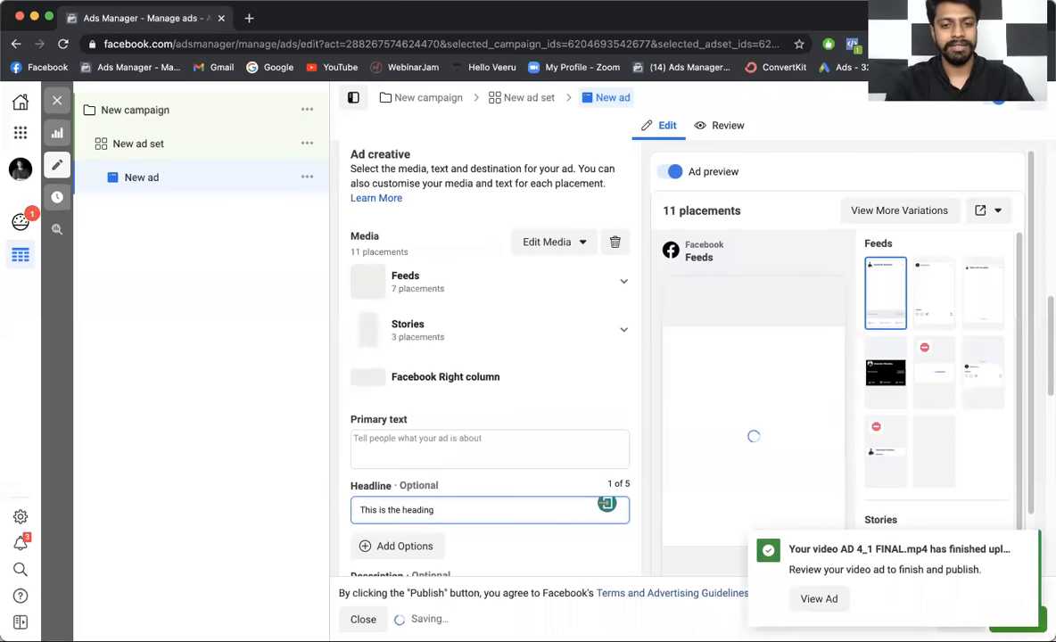
type("& it needs")
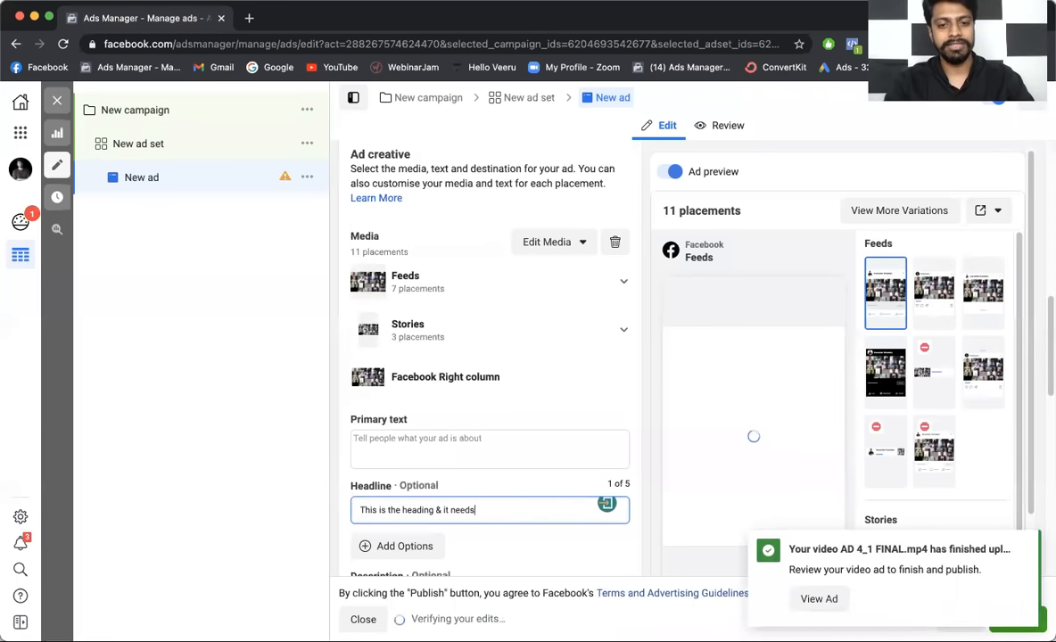
type(" to be creative")
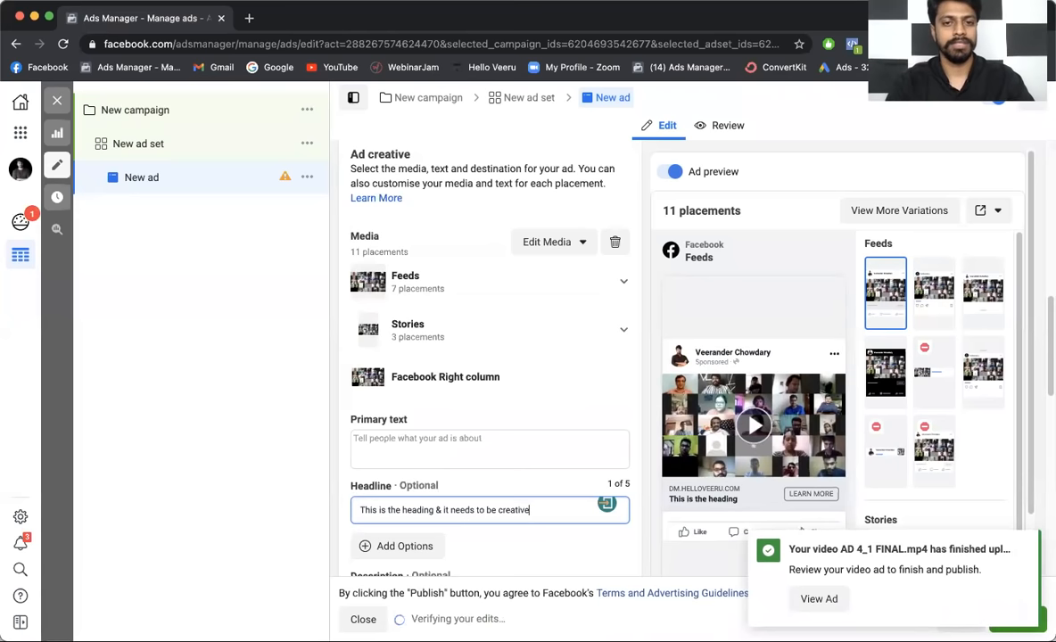
Enter "This is your ad copy" as the ad's primary text.
left_click(408, 450)
type("This is you")
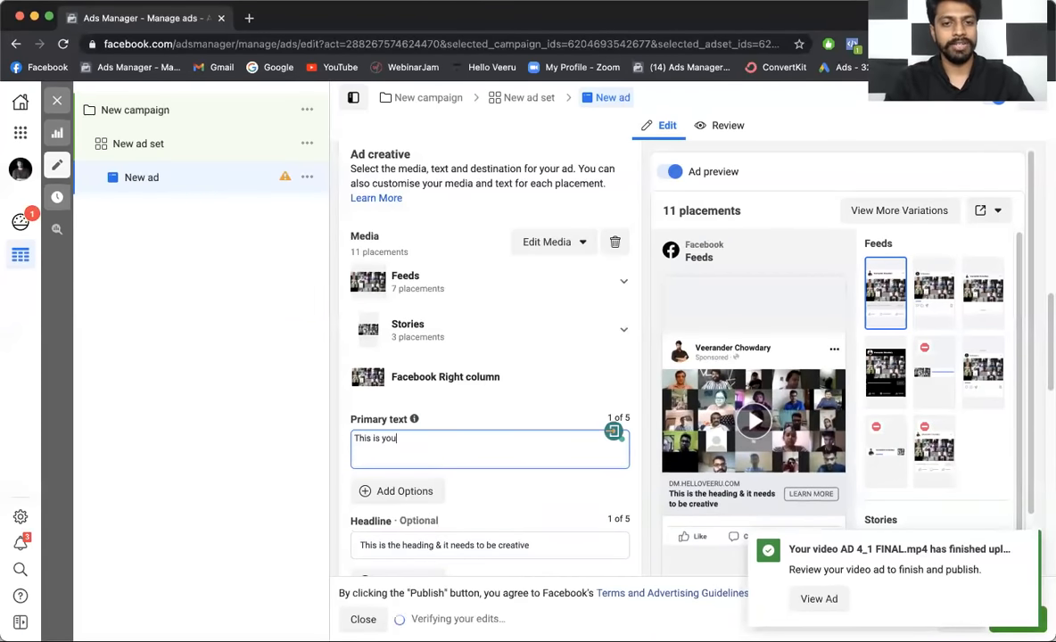
type("r ad c")
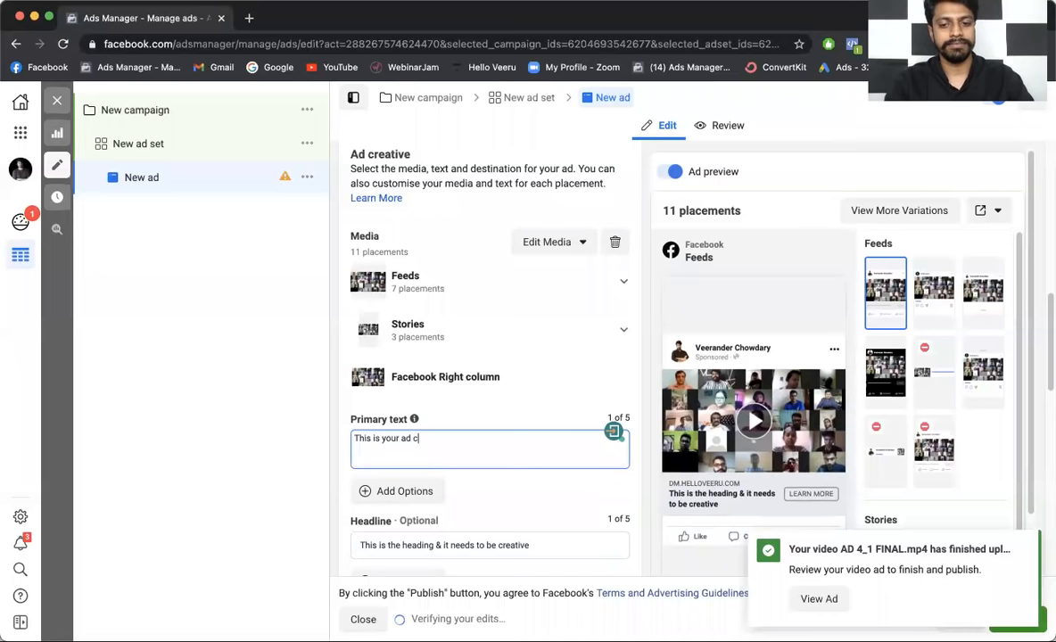
type("opy")
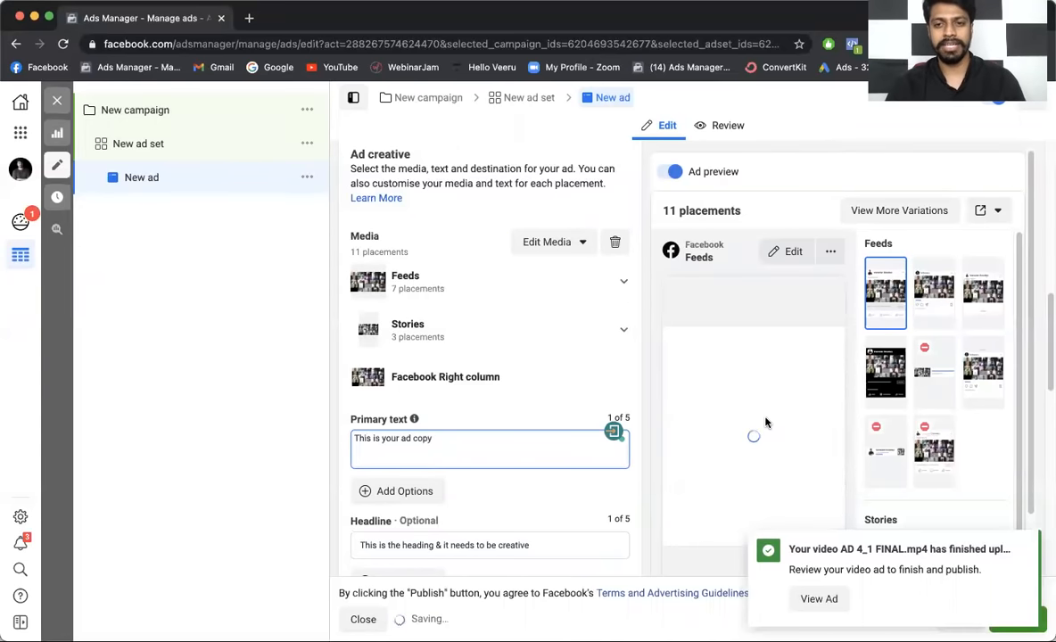
Play the video in the Facebook Feeds preview of the ad and pause it.
scroll(766, 419, "down", 2)
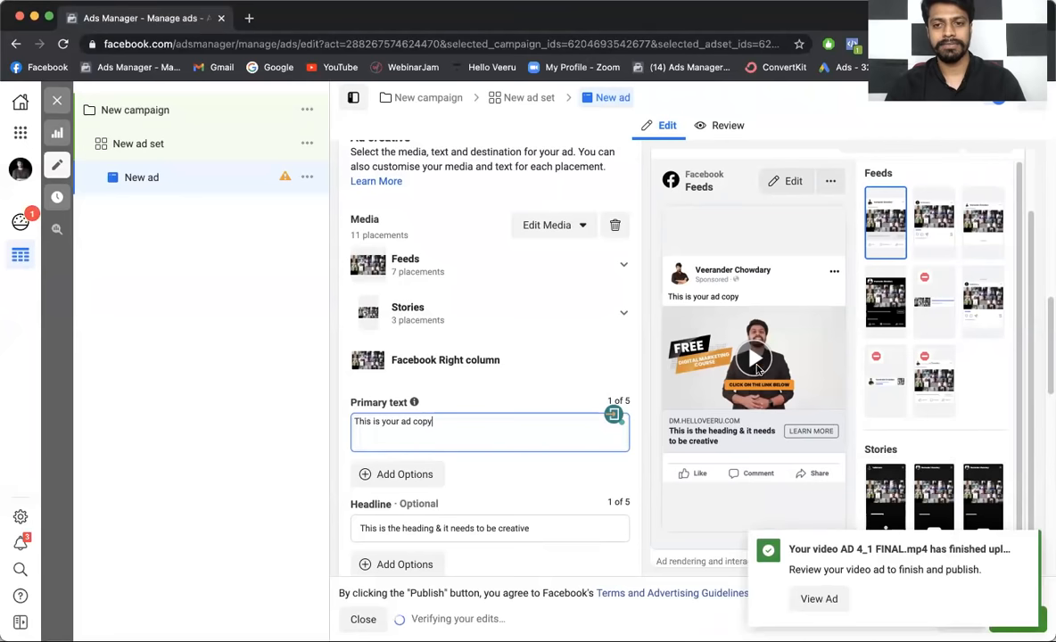
left_click(756, 364)
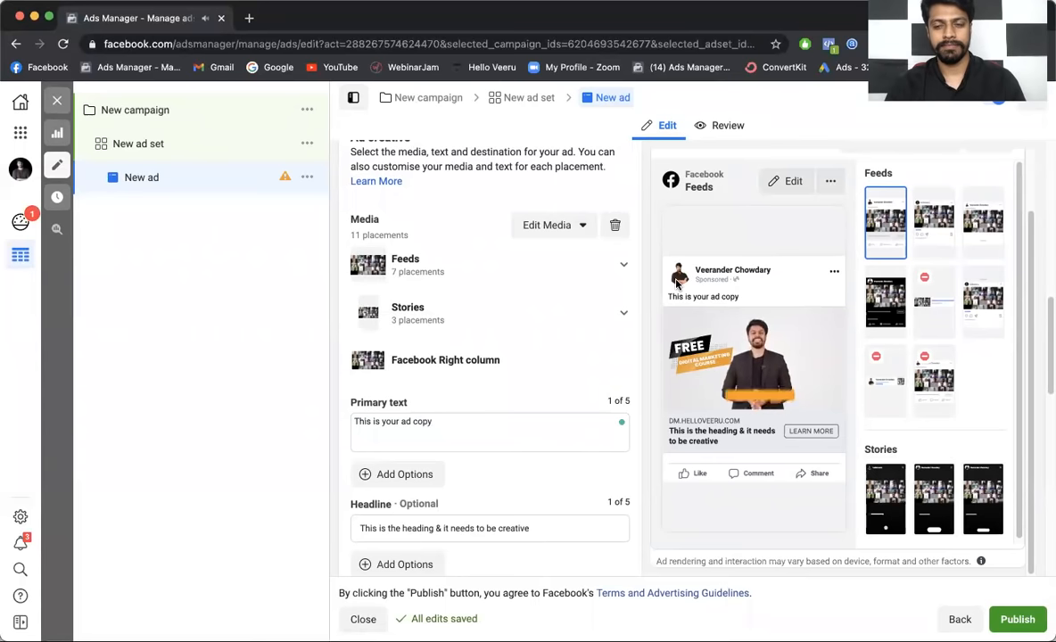
mouse_move(699, 385)
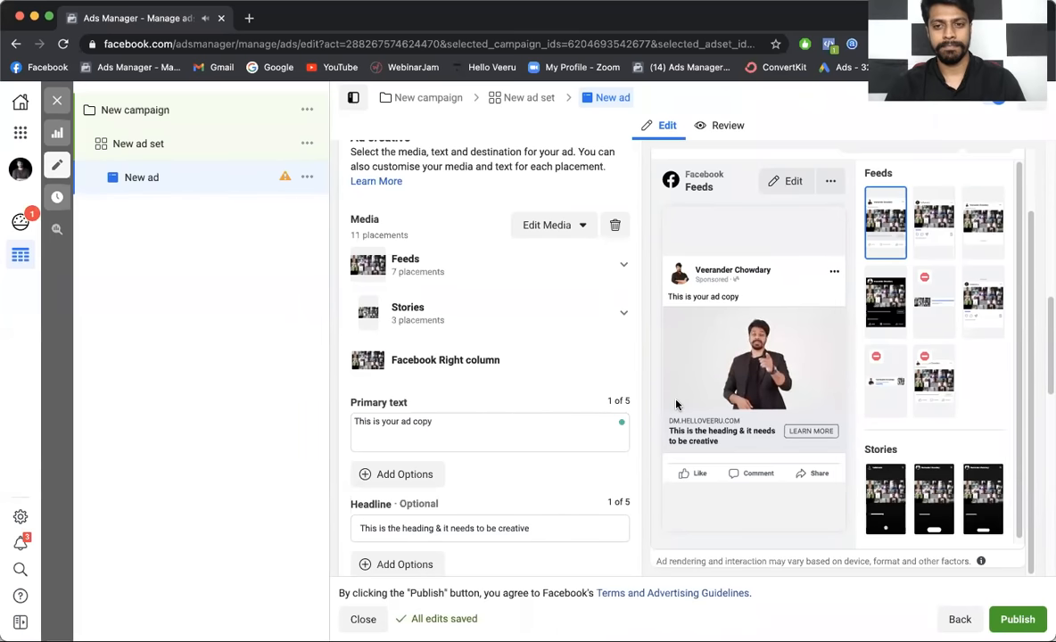
left_click(676, 398)
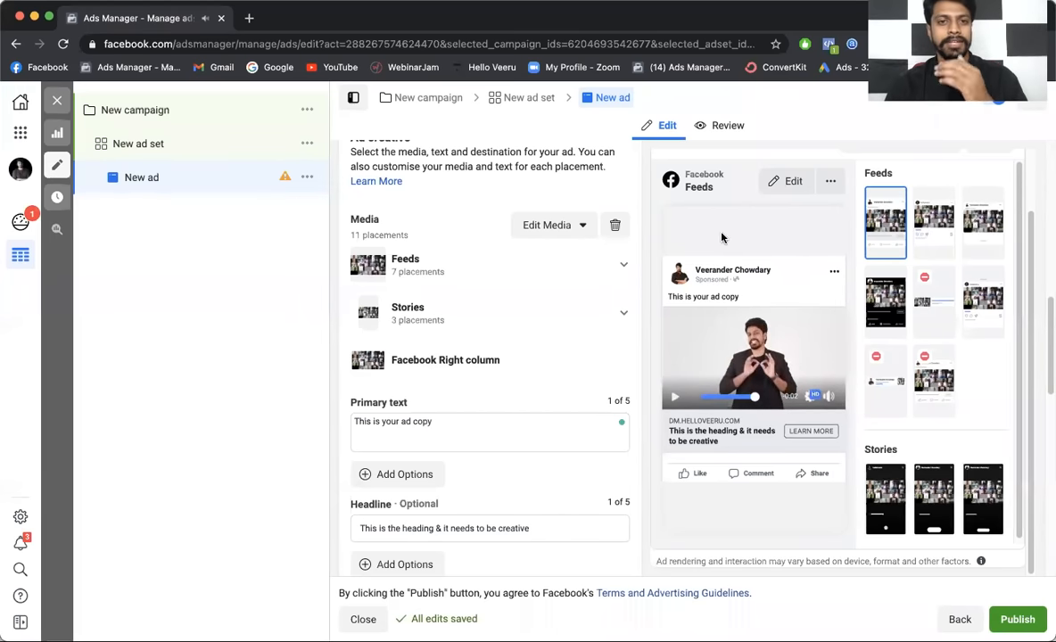
Review the remaining ad settings down to Tracking, publish the campaign with its ad set and ad, and close the editor.
scroll(723, 239, "up", 6)
scroll(722, 238, "down", 6)
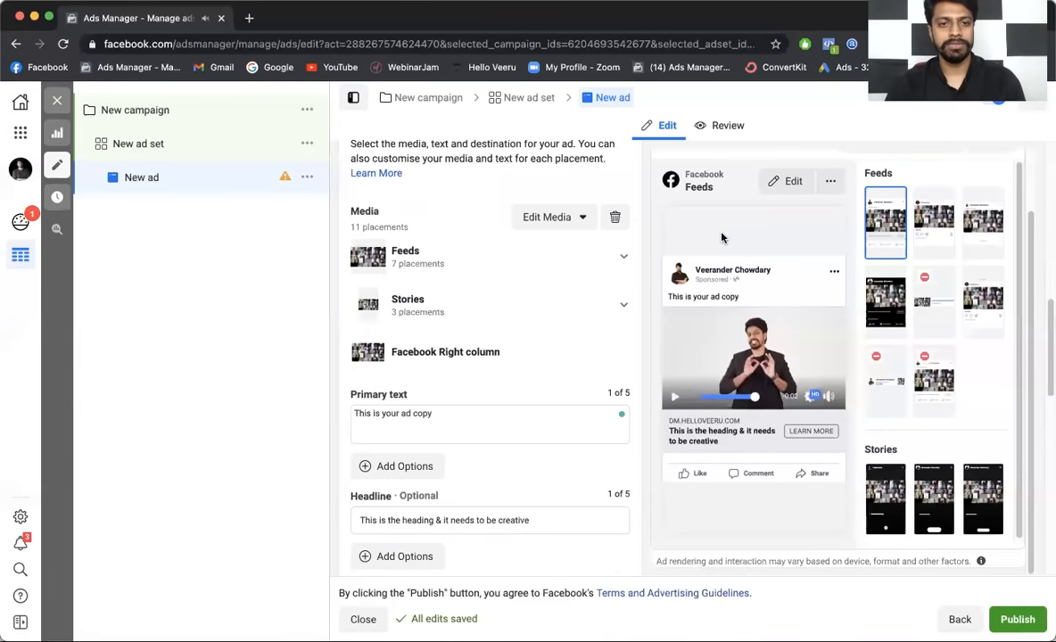
scroll(723, 237, "down", 10)
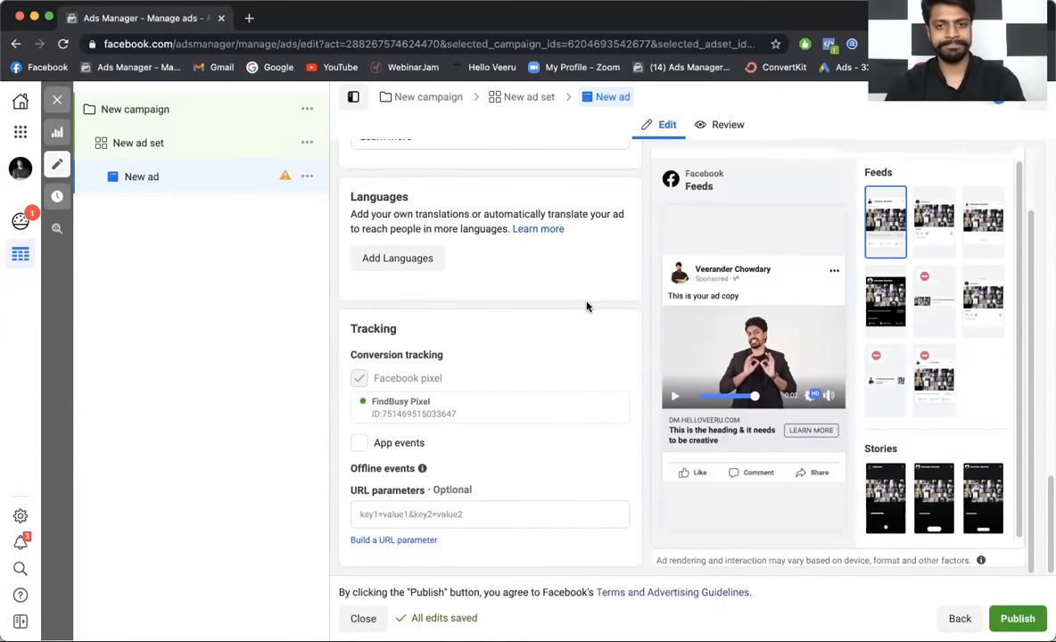
scroll(586, 306, "up", 15)
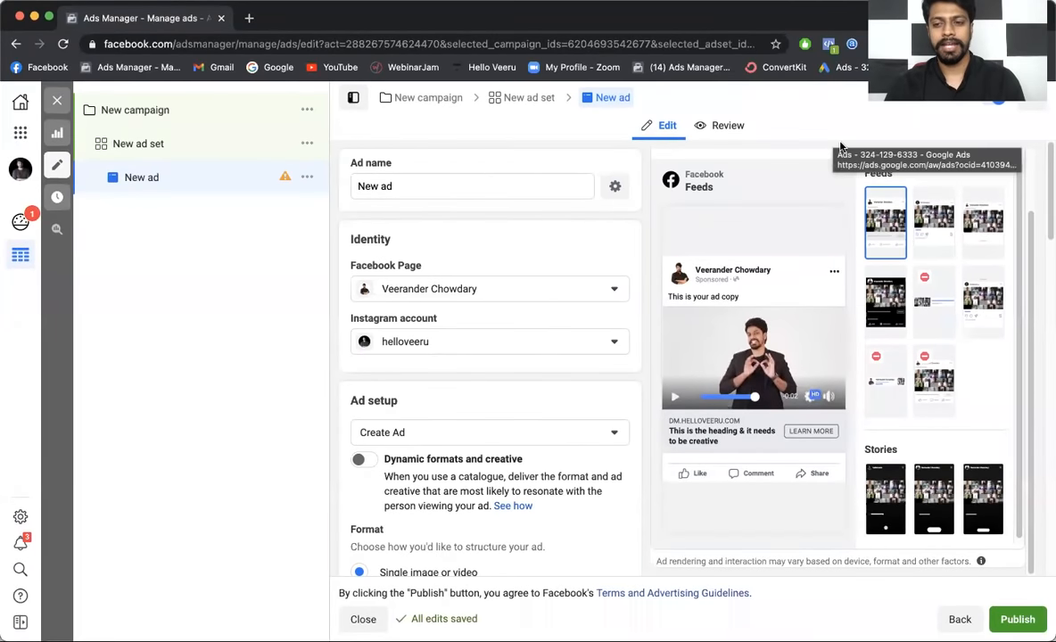
left_click(1018, 619)
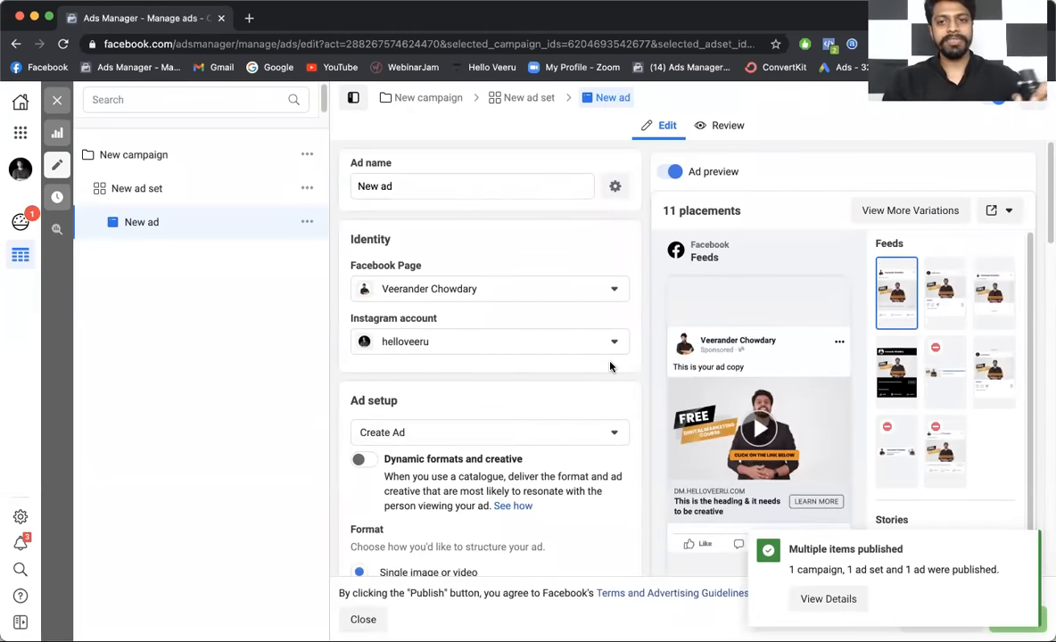
left_click(55, 102)
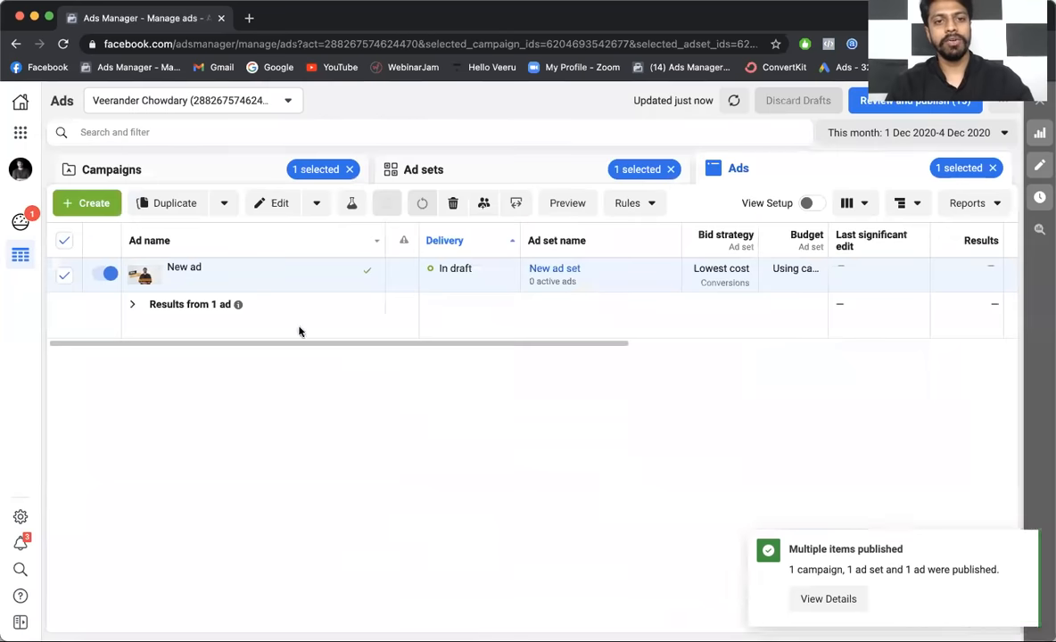
Check the published campaign in the campaigns list and go to its ad sets.
left_click(236, 169)
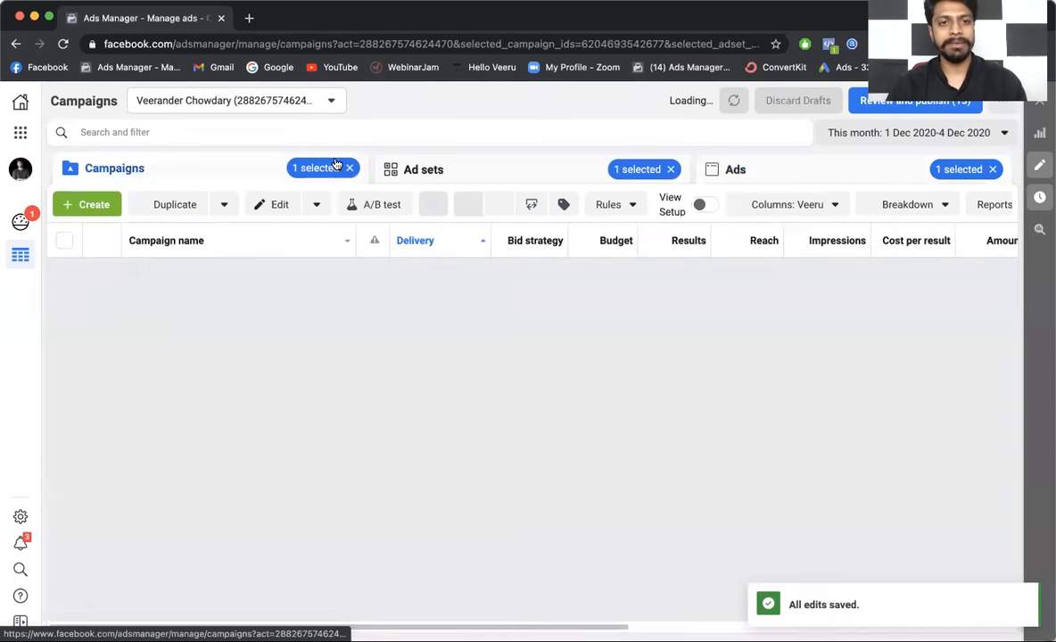
left_click(415, 169)
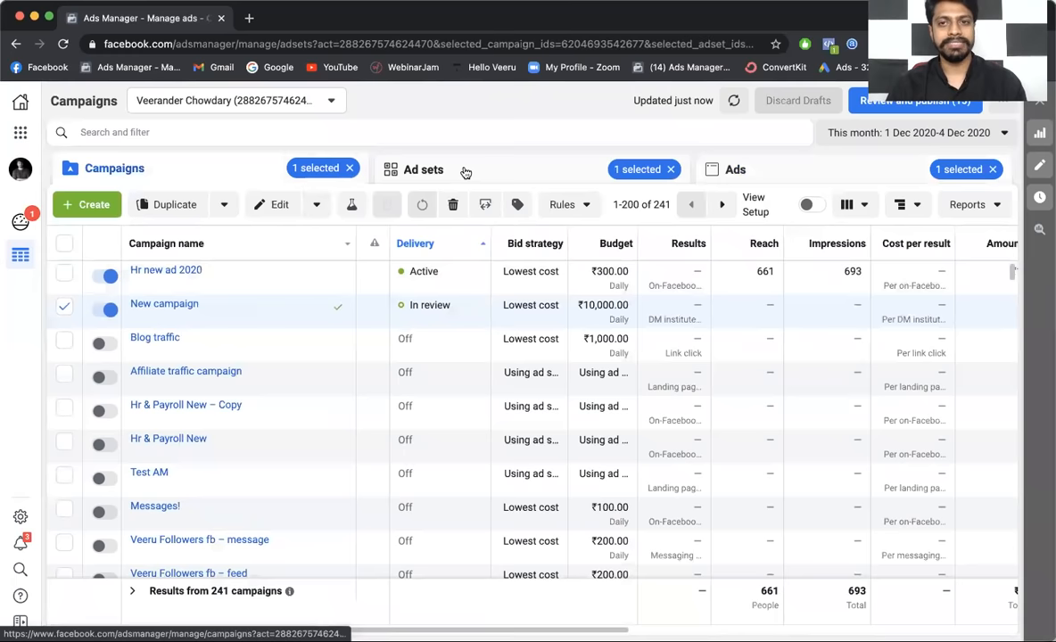
left_click(724, 168)
left_click(538, 175)
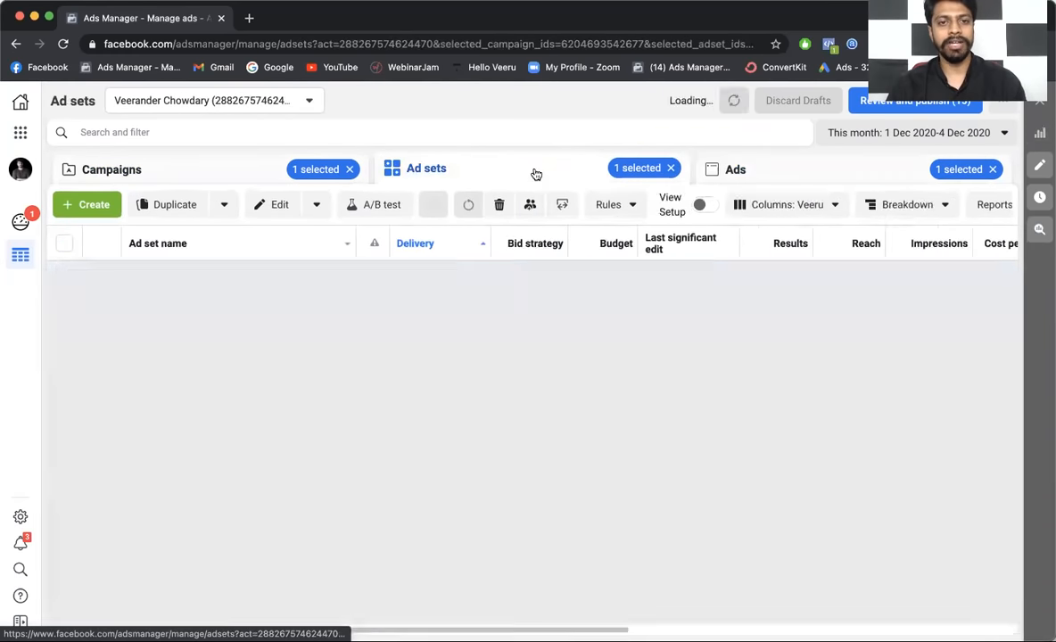
Dismiss the ad set duplication options, open New ad set for editing and quickly duplicate it within the same campaign.
left_click(288, 280)
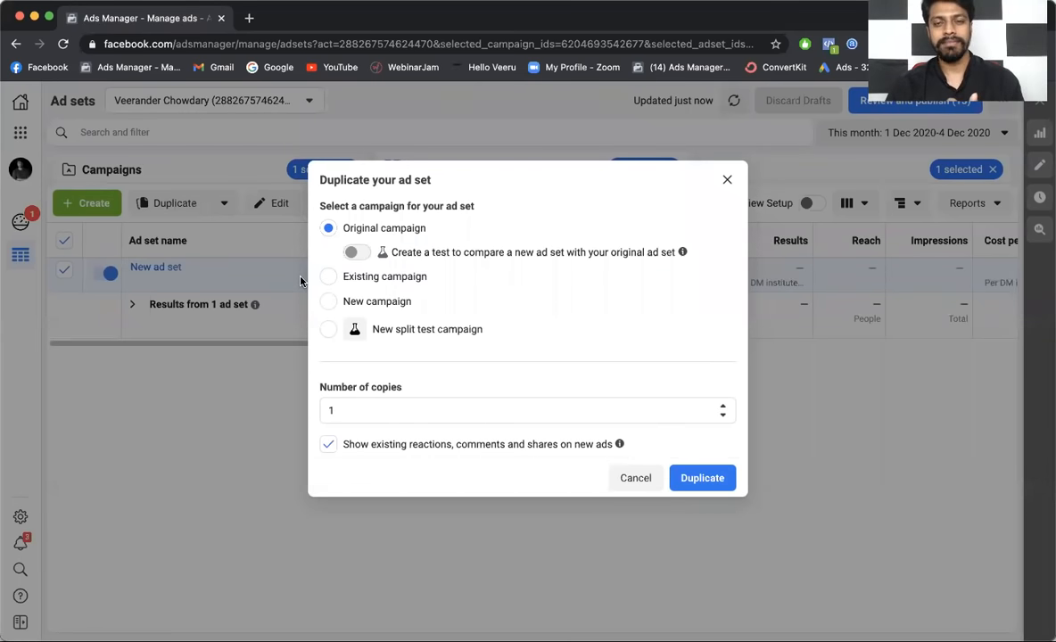
left_click(628, 476)
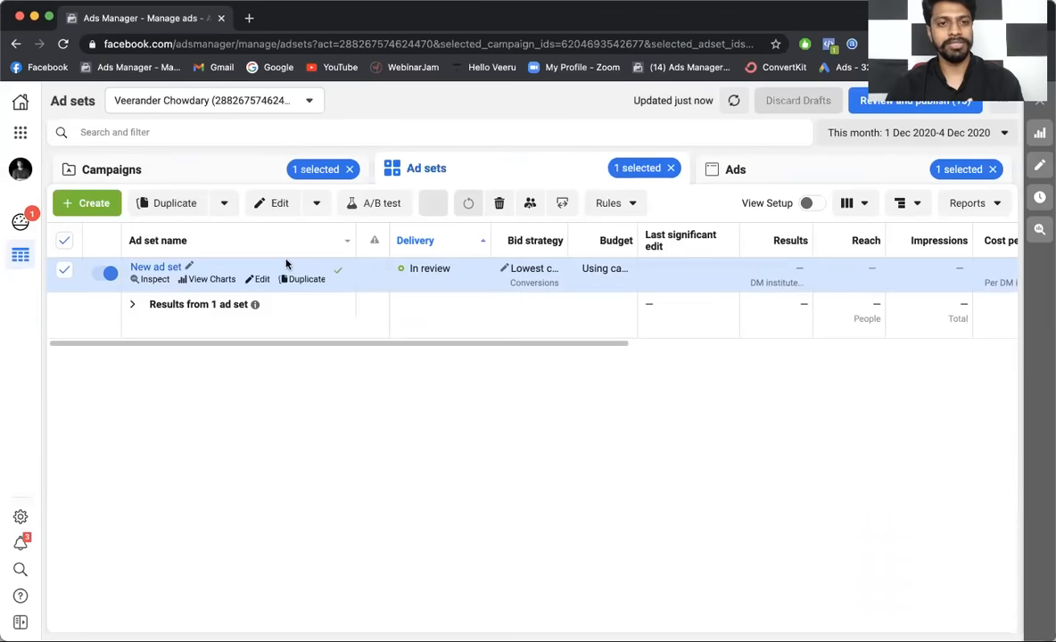
left_click(256, 280)
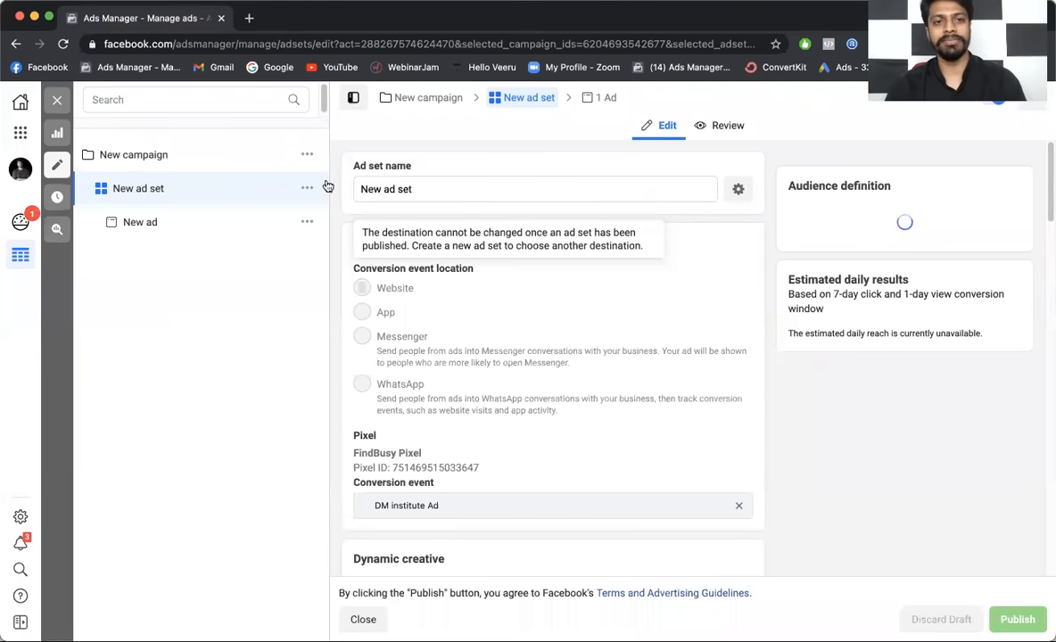
left_click(303, 190)
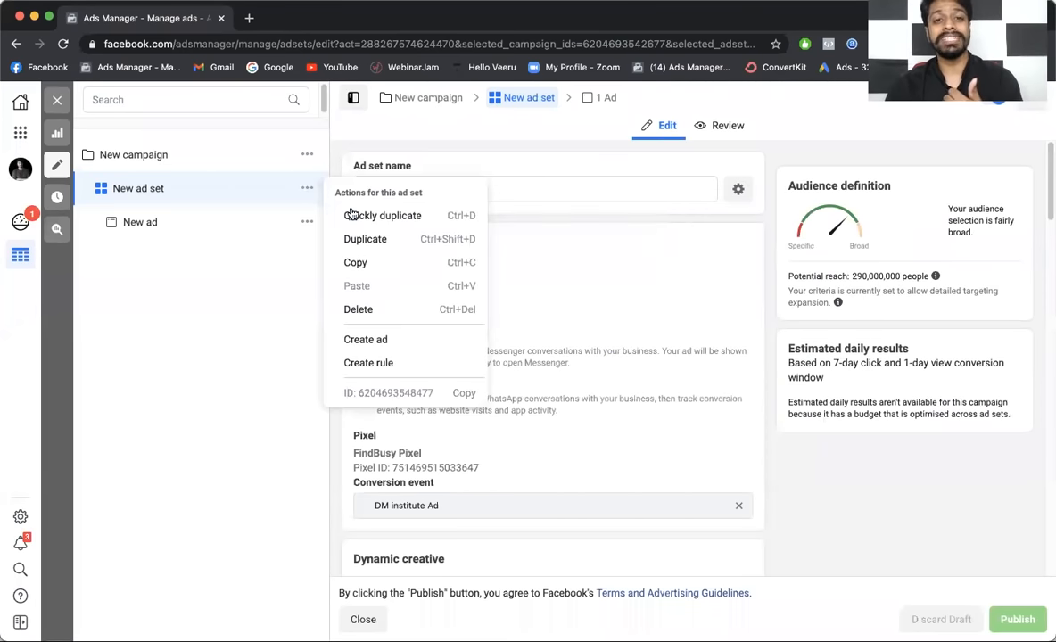
left_click(375, 216)
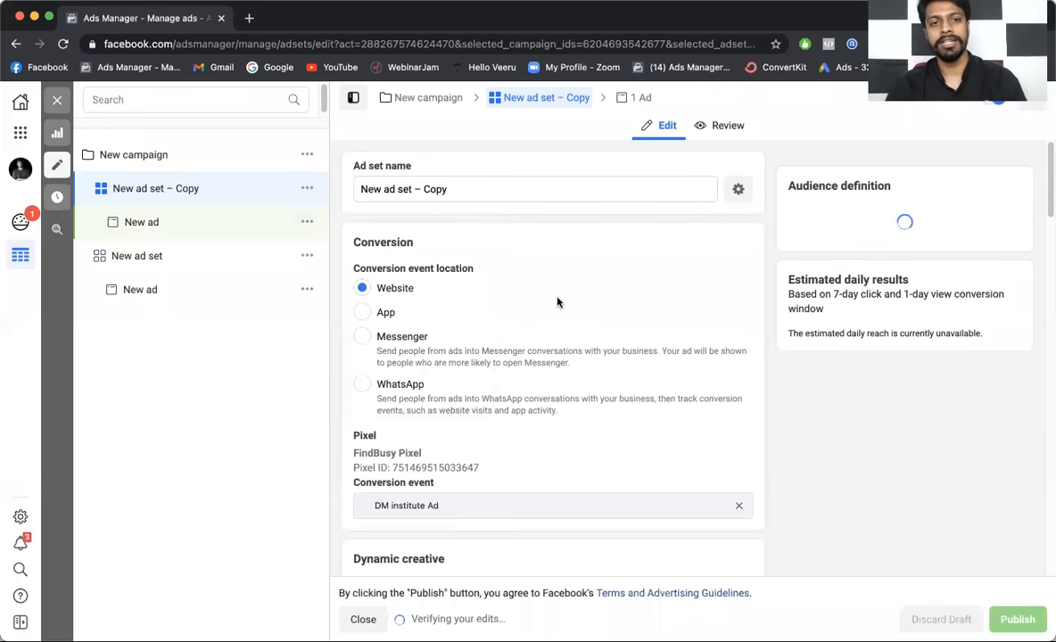
Open the ad inside the copied ad set and review its format, creative, destination and call-to-action settings.
left_click(246, 225)
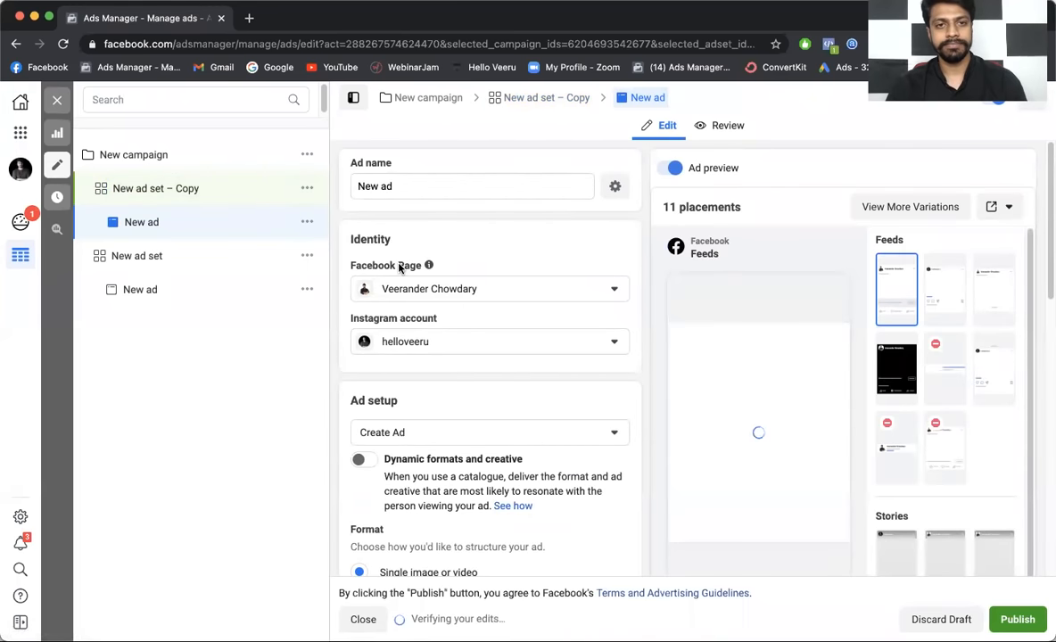
scroll(398, 268, "down", 15)
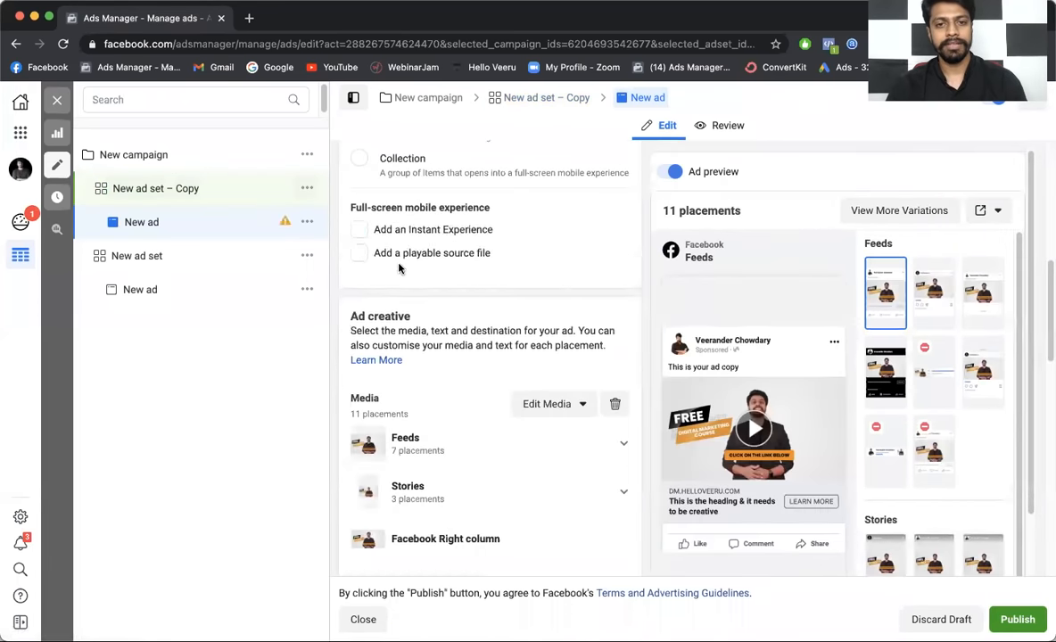
scroll(398, 267, "down", 5)
scroll(399, 264, "up", 4)
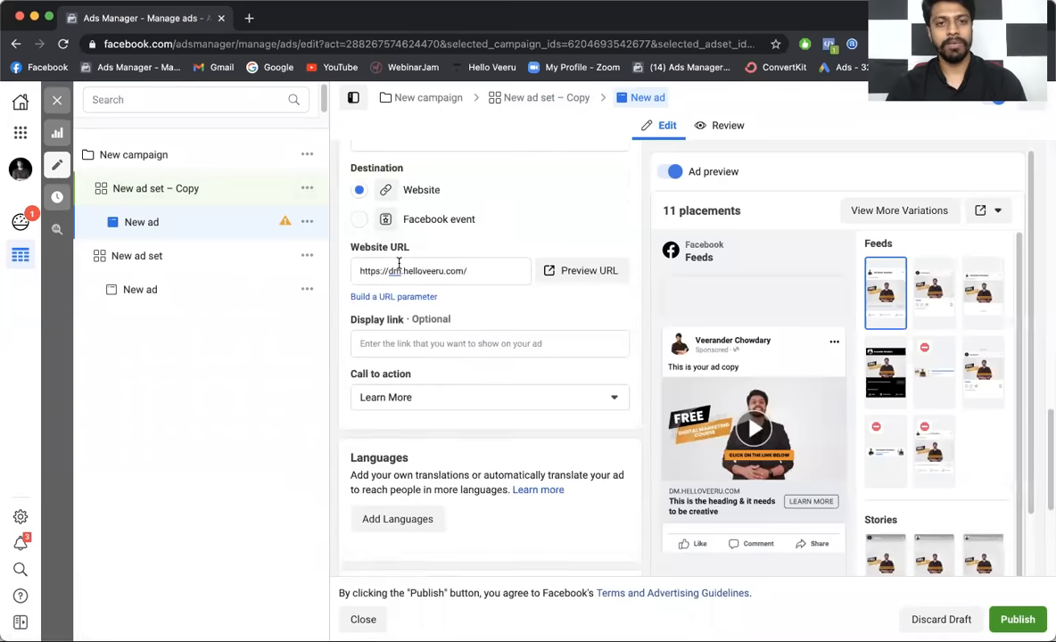
scroll(401, 268, "down", 3)
scroll(410, 264, "up", 10)
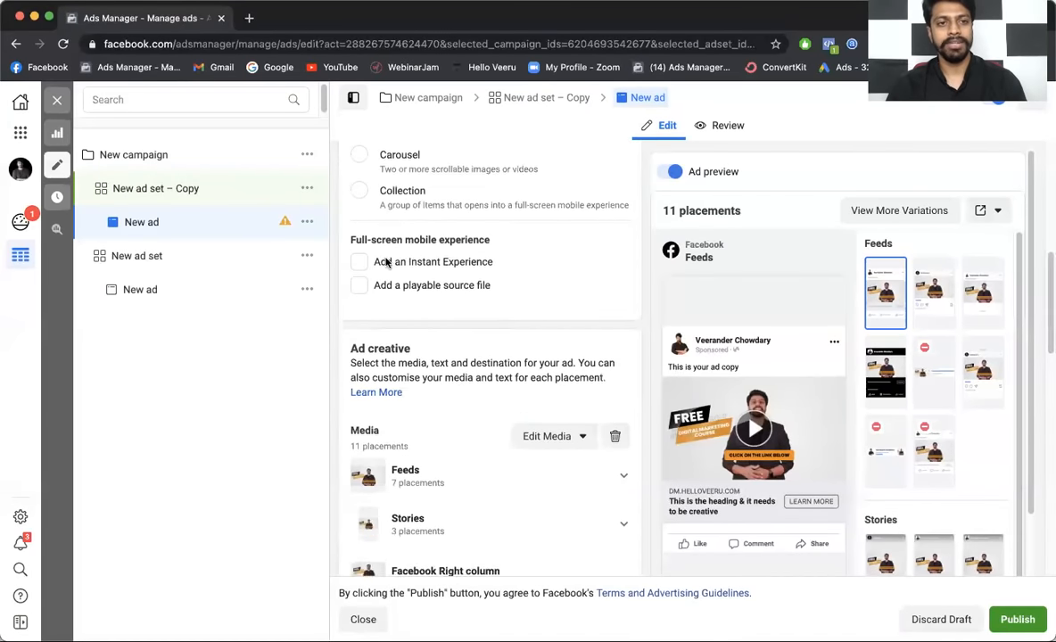
In the copied ad set's detailed targeting, replace the Digital marketing interest with Affiliate marketing.
scroll(421, 263, "down", 4)
scroll(422, 263, "down", 10)
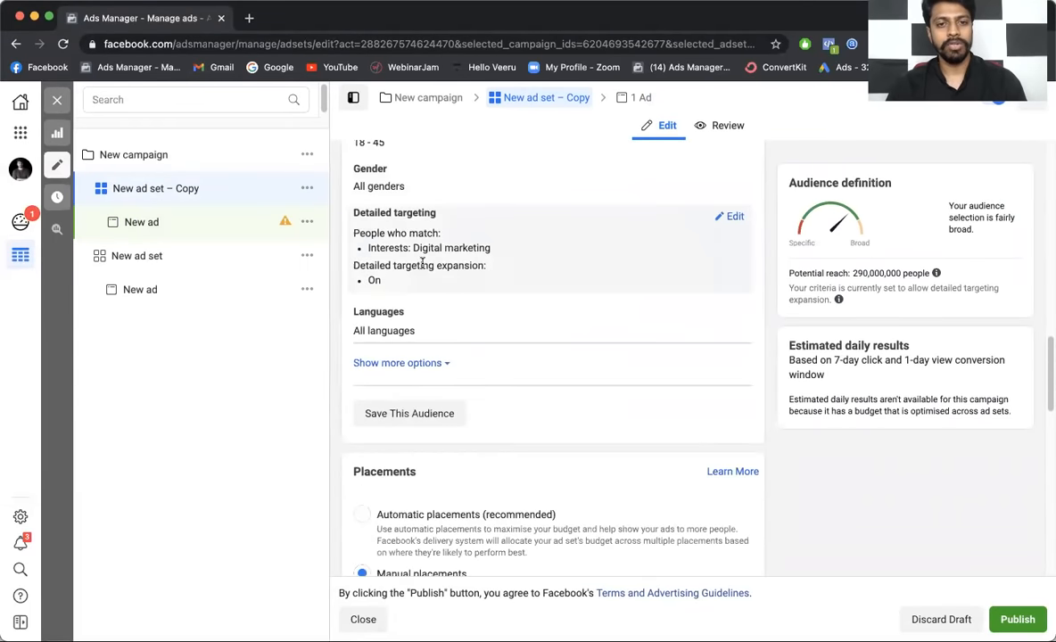
left_click(732, 215)
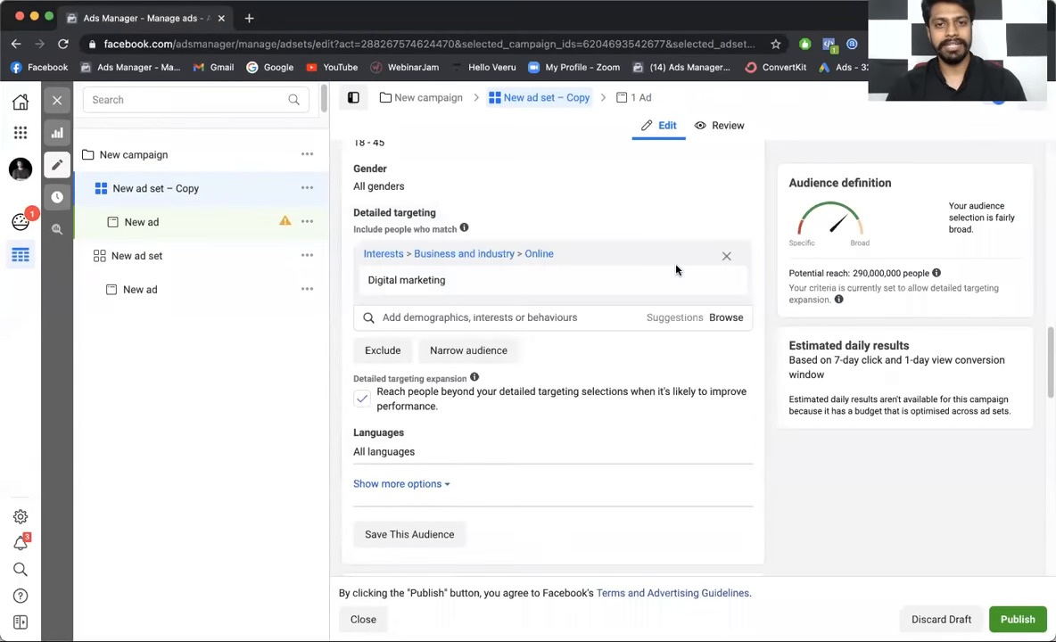
left_click(727, 280)
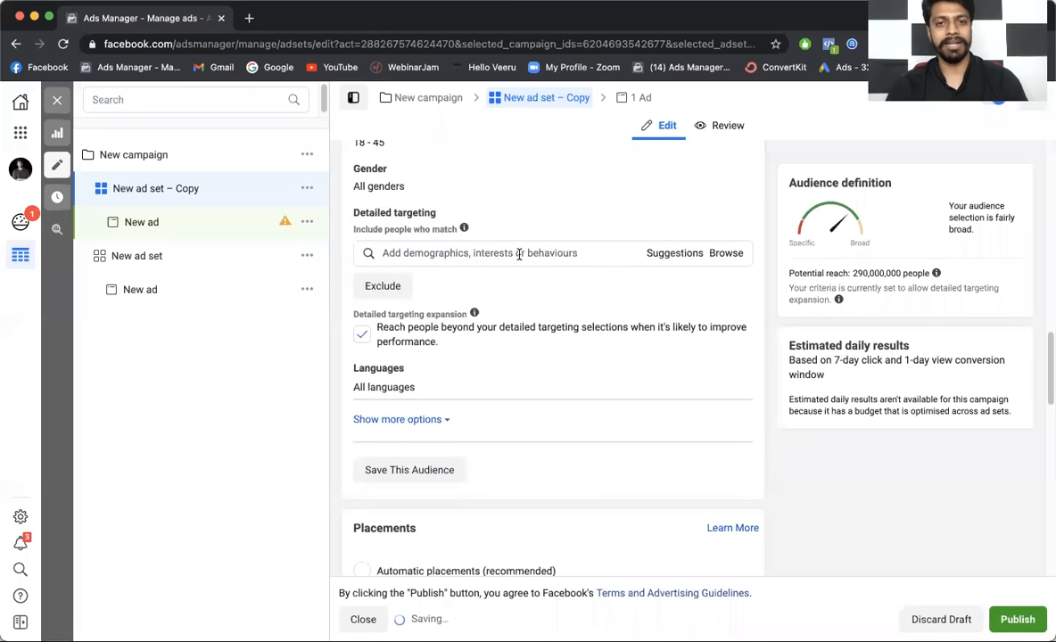
left_click(488, 253)
type("affiliate marketing")
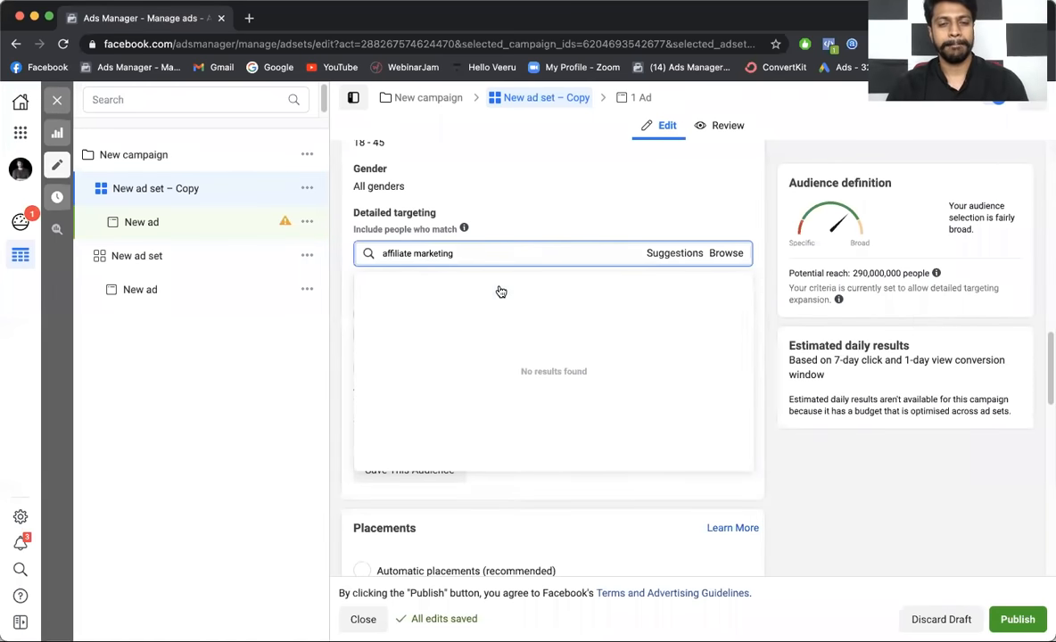
left_click(490, 334)
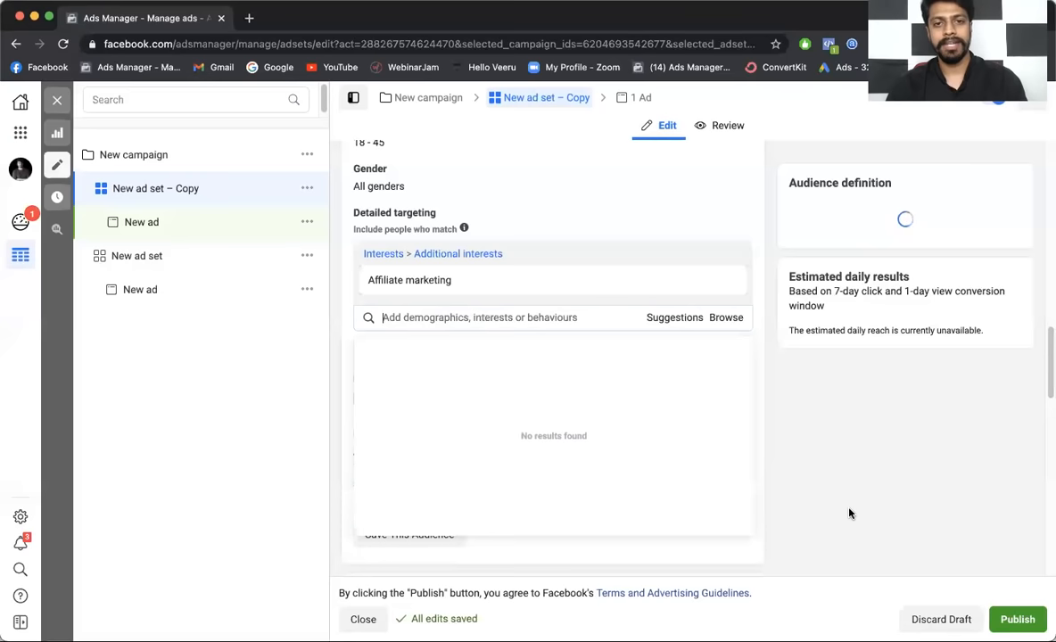
Publish the copied ad set with its ad and close the editor to return to the ad sets list.
left_click(1011, 616)
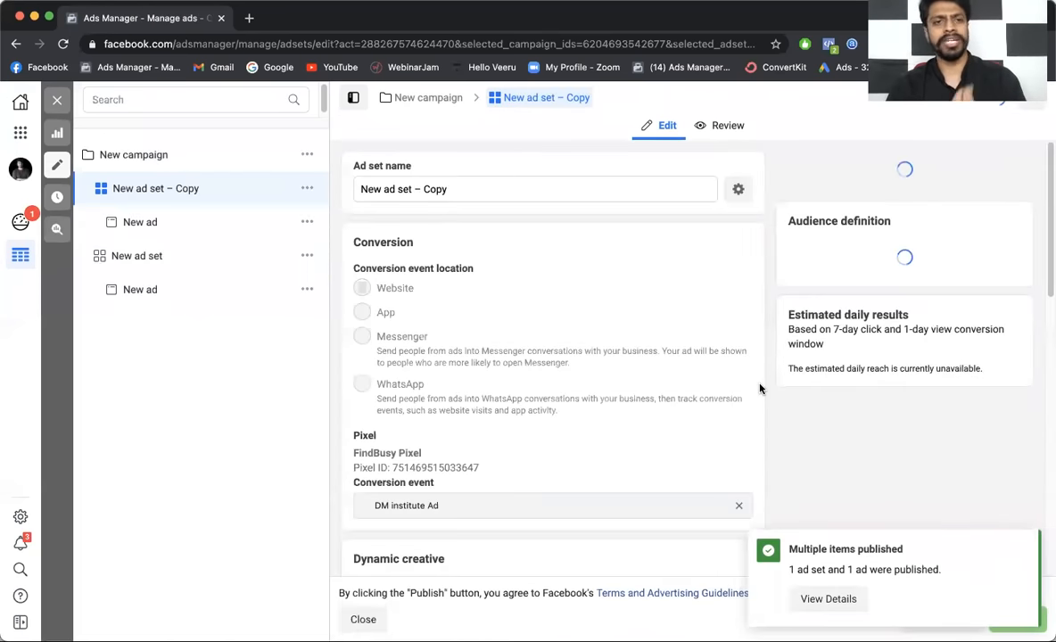
left_click(73, 106)
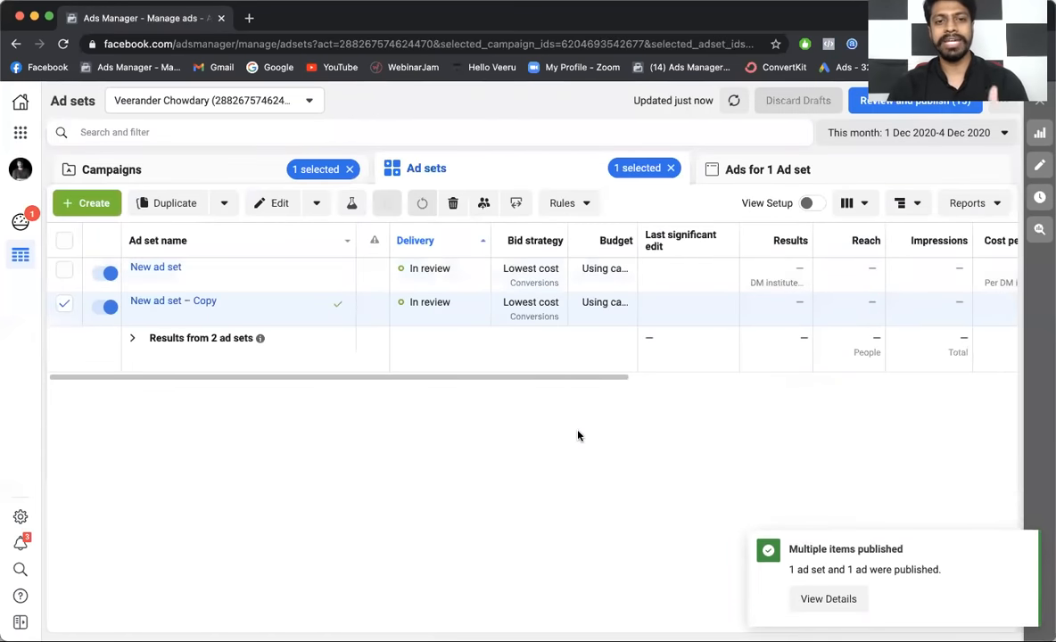